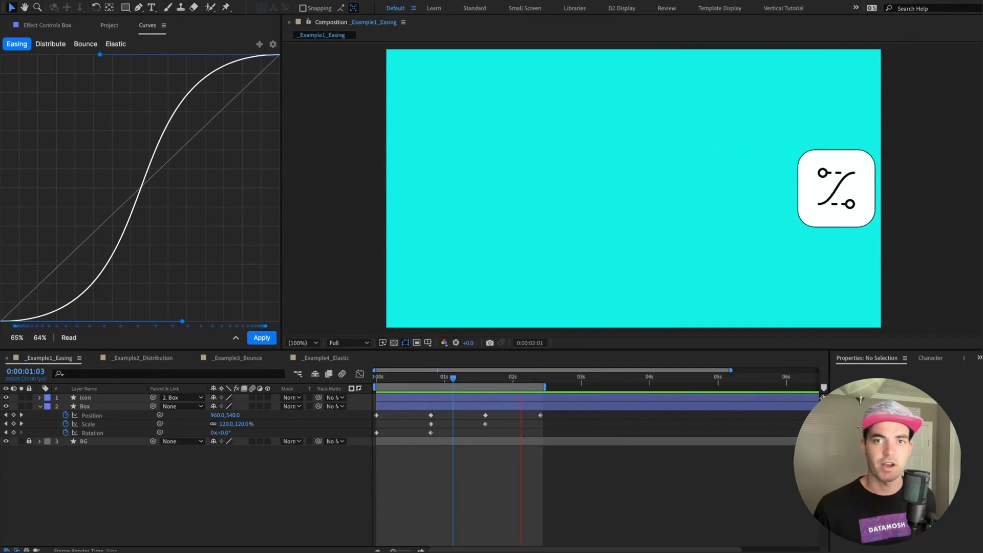
Apply the 65% / 64% easing curve to all the Box layer's position, scale and rotation keyframes and preview the animation.
click(602, 467)
key(space)
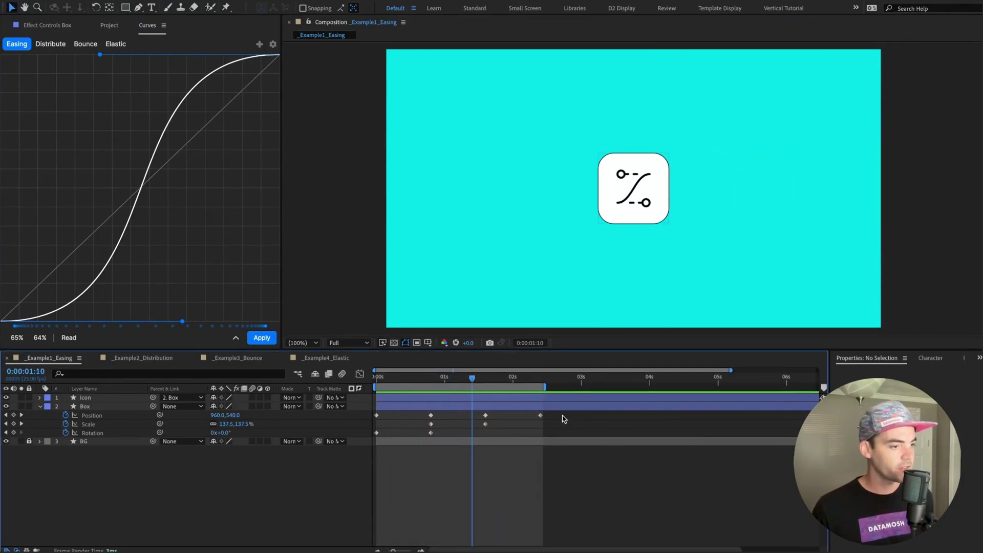
drag(565, 416, 374, 447)
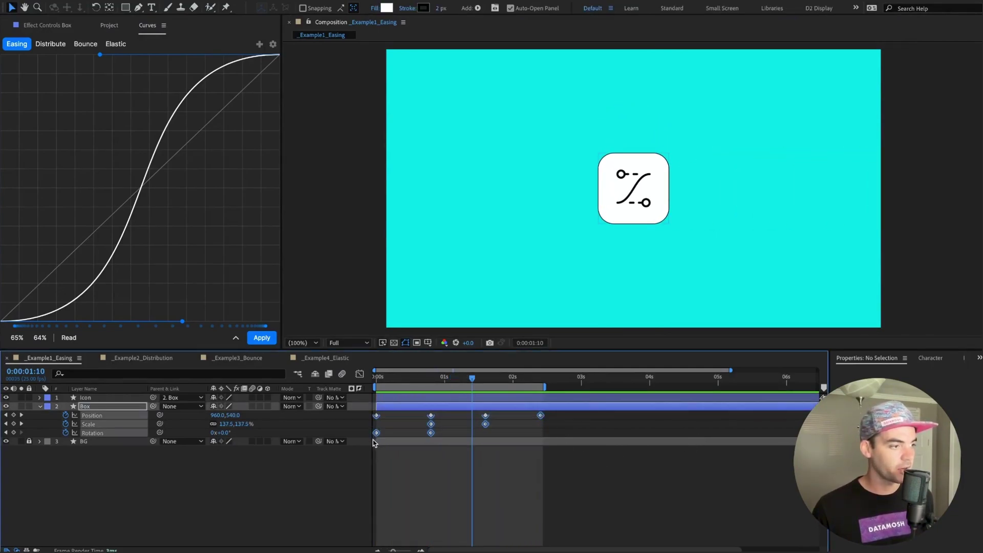
click(262, 338)
key(space)
click(477, 505)
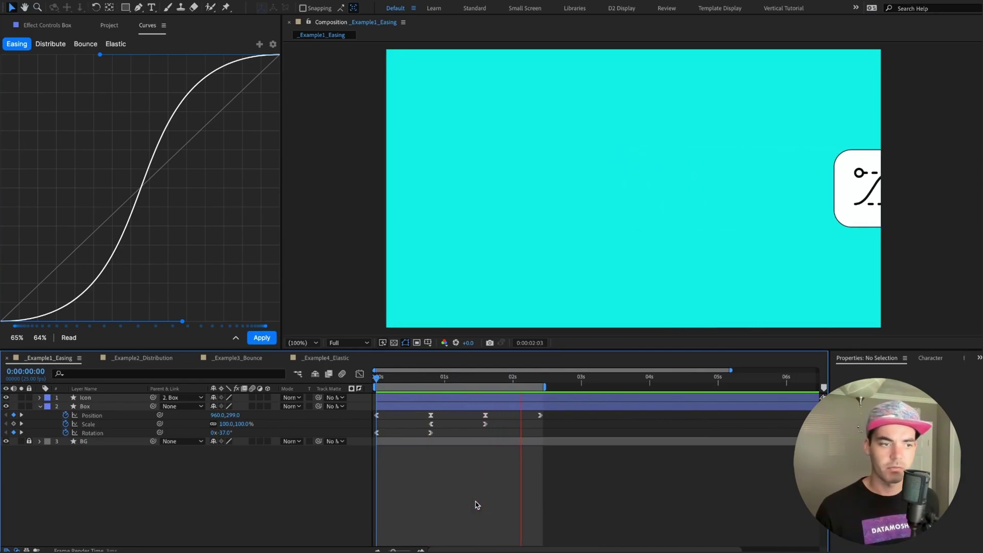
key(space)
Apply a fast-start curve with 20% outgoing and 64% incoming influence to the first two position keyframes and both rotation keyframes.
drag(437, 420, 373, 412)
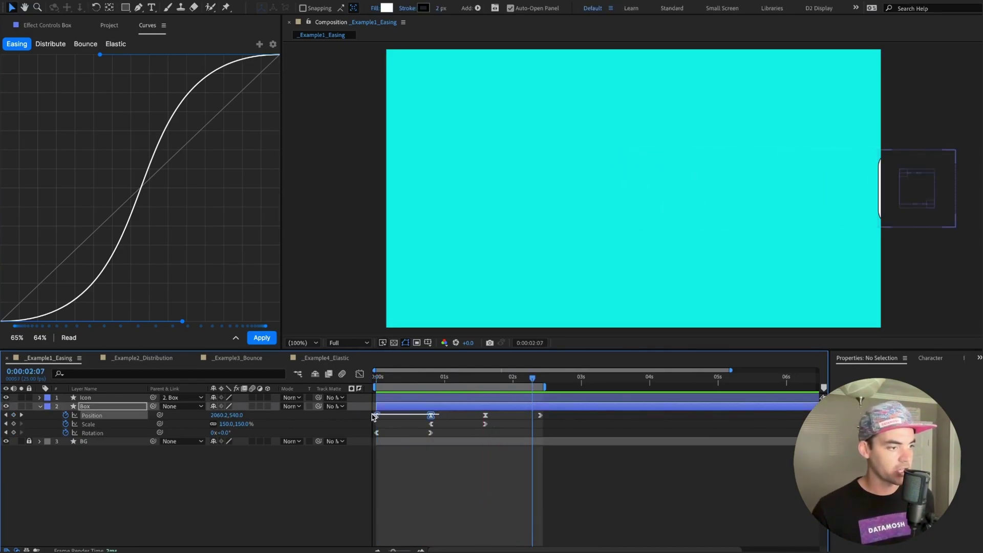
drag(439, 432, 372, 442)
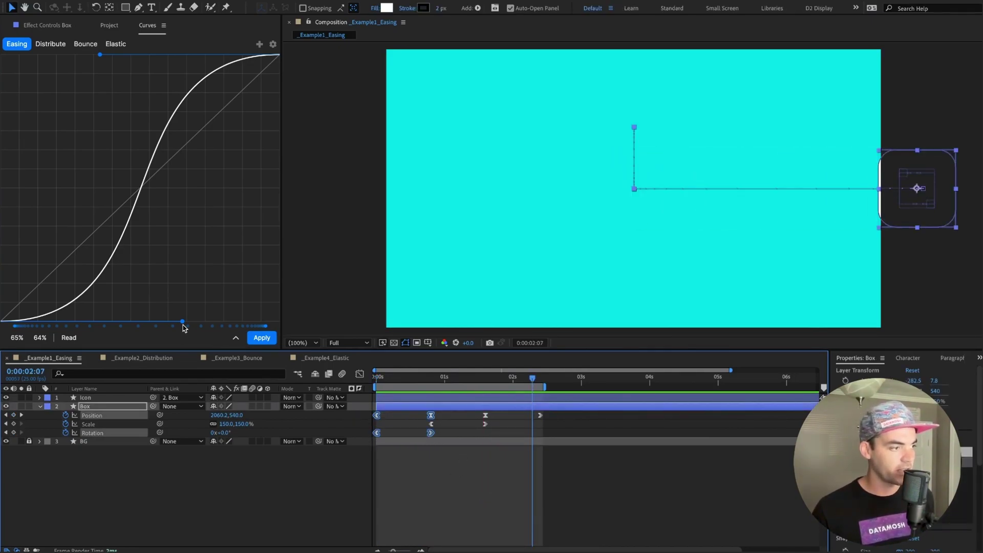
drag(183, 323, 57, 123)
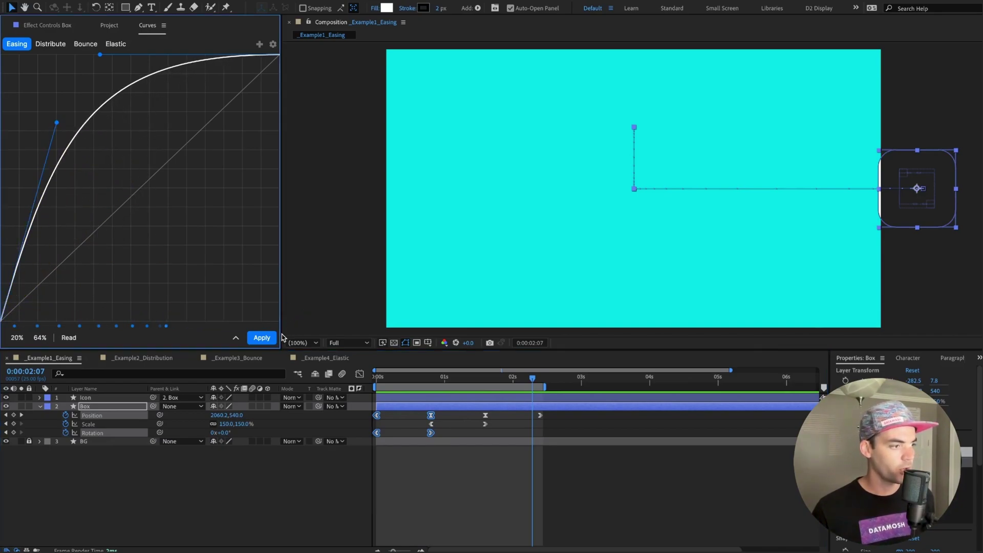
click(262, 339)
Apply an S-shaped easing curve with 58% outgoing and 64% incoming influence to the Box layer's two scale keyframes.
drag(428, 423, 495, 426)
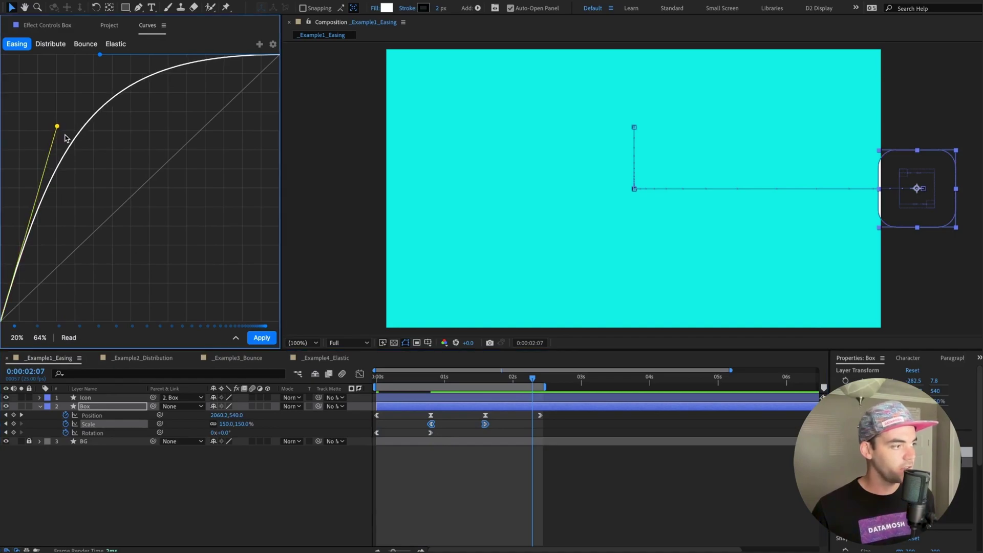
drag(57, 124, 171, 322)
click(270, 339)
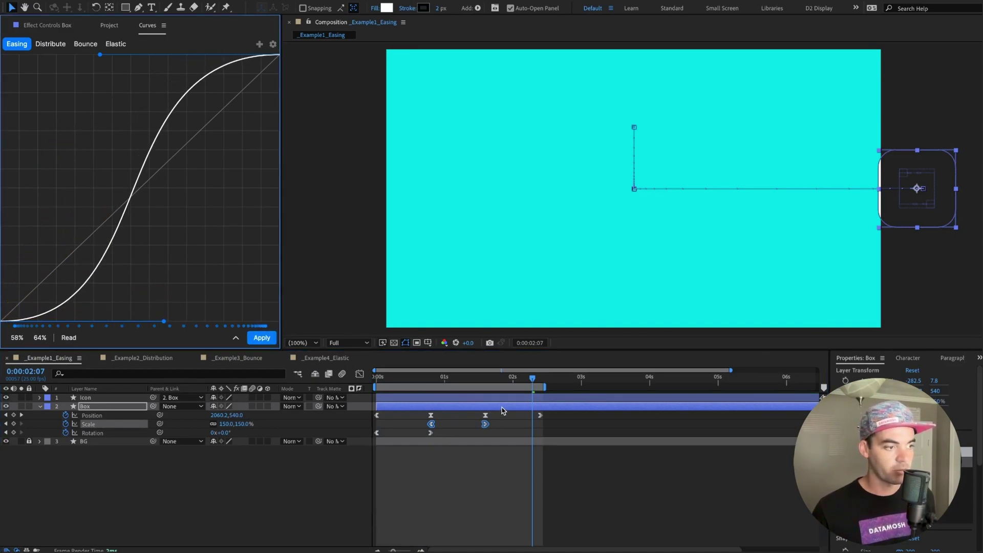
Reshape the last two position keyframes' curve into a fast finish with 58% outgoing and 23% incoming influence, then preview it.
drag(479, 418, 563, 419)
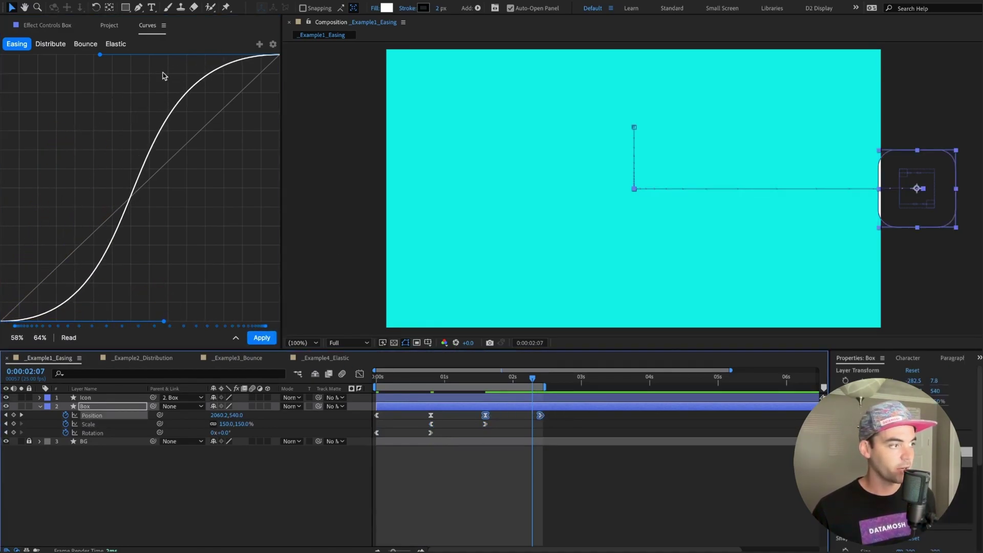
drag(101, 56, 215, 185)
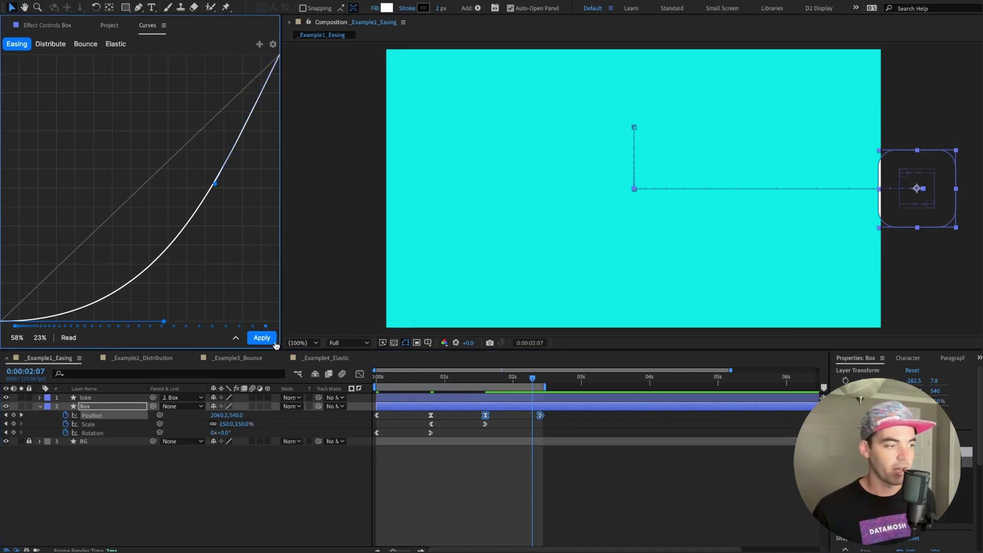
key(space)
click(512, 464)
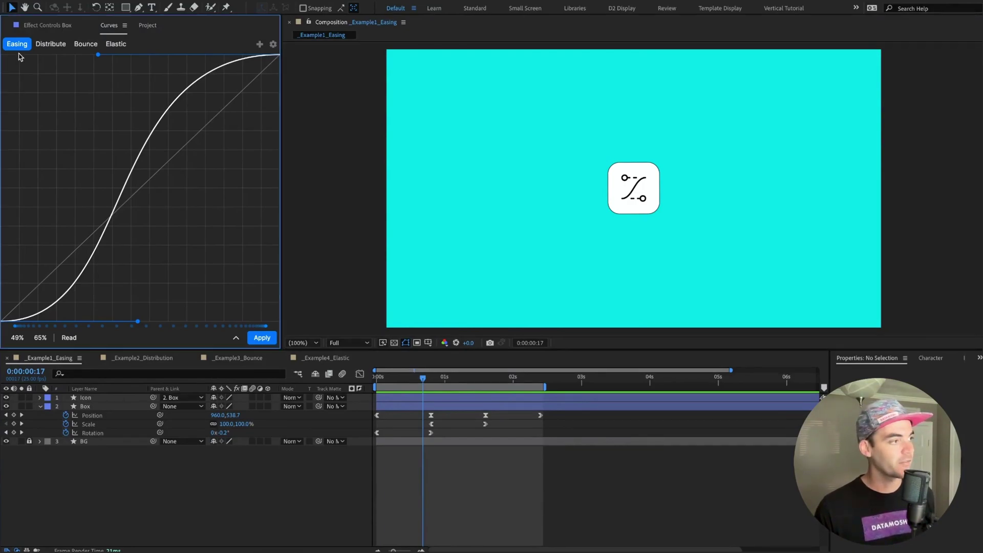
Look through the Distribute, Bounce and Elastic curve modes and return to Easing.
click(43, 46)
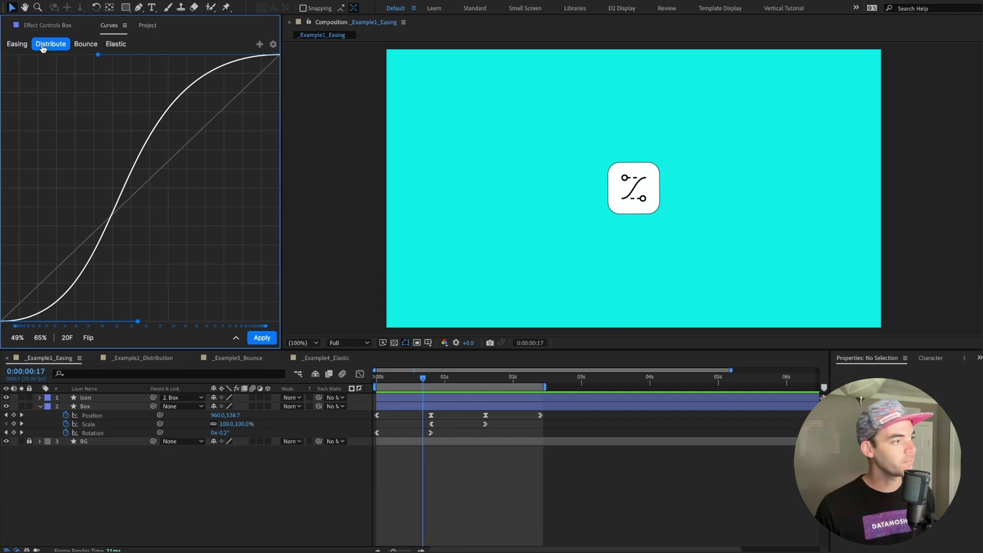
click(86, 47)
click(110, 46)
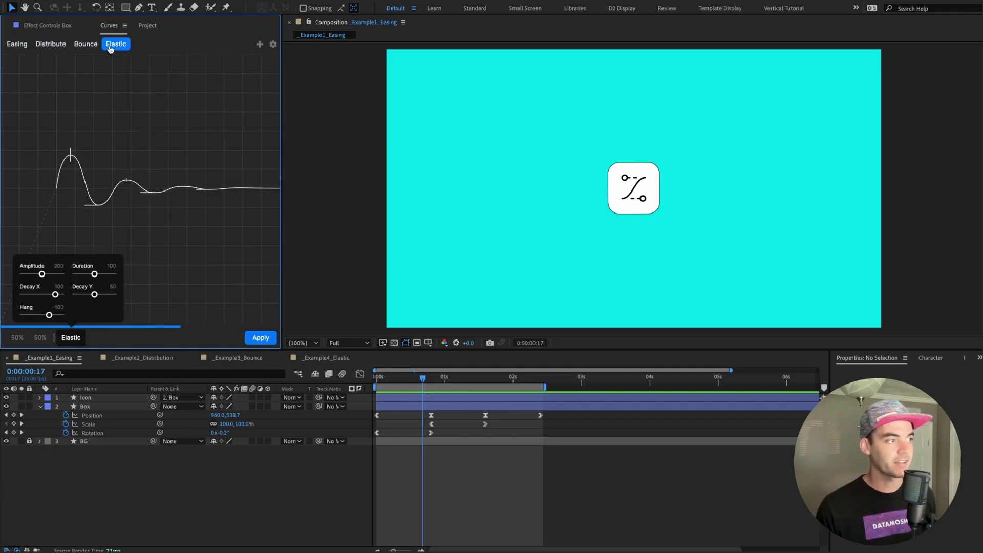
click(20, 47)
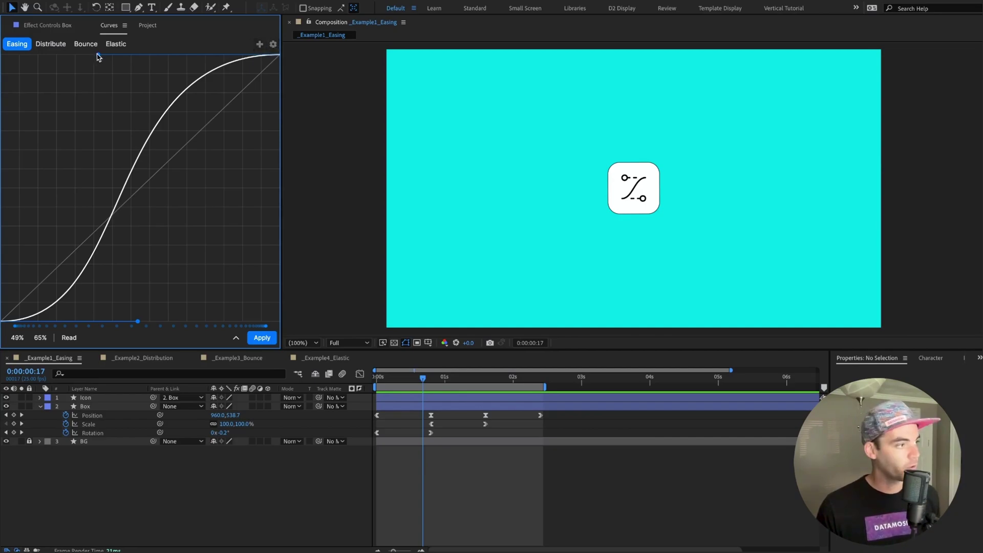
Reshape the easing curve with its two handles to 65% outgoing and 0% incoming influence.
drag(97, 54, 56, 88)
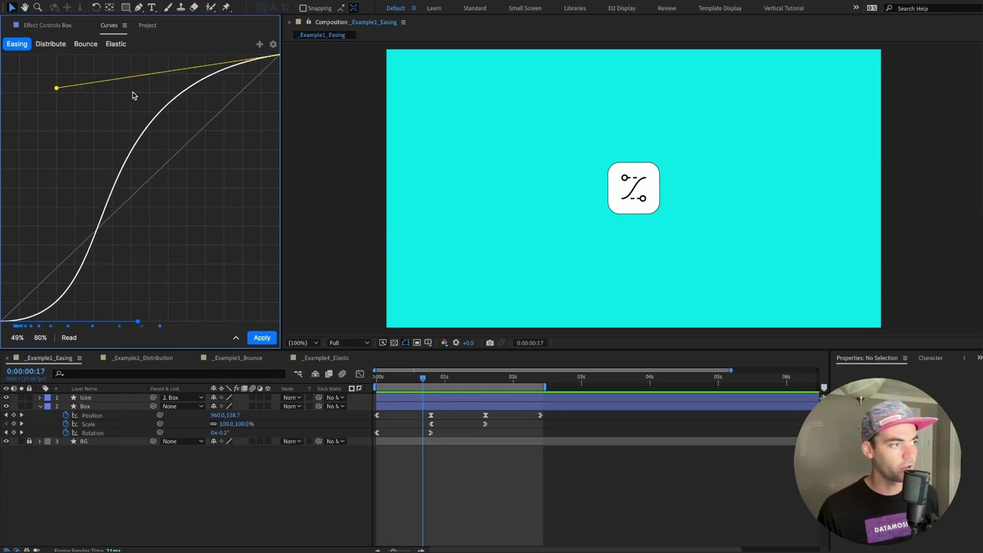
drag(132, 96, 258, 151)
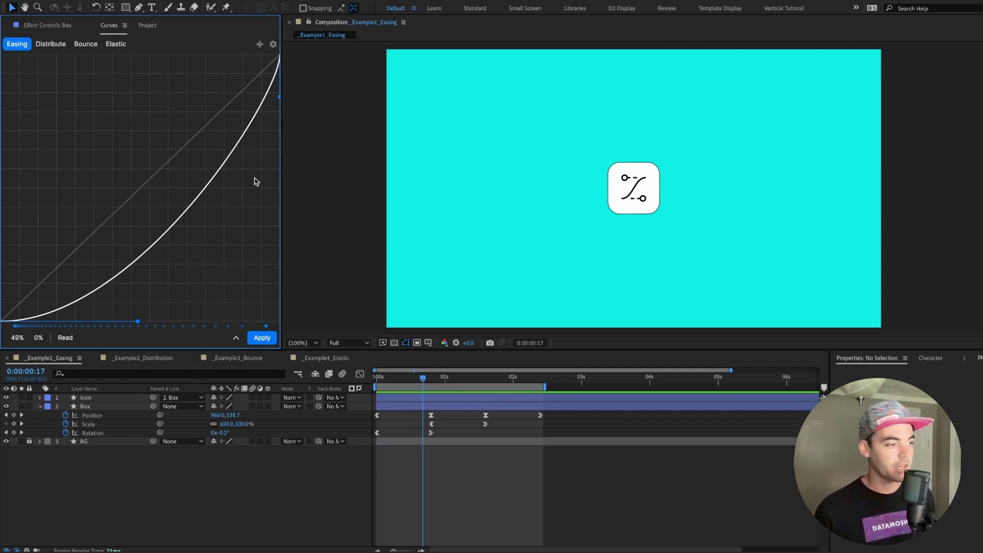
drag(139, 320, 134, 269)
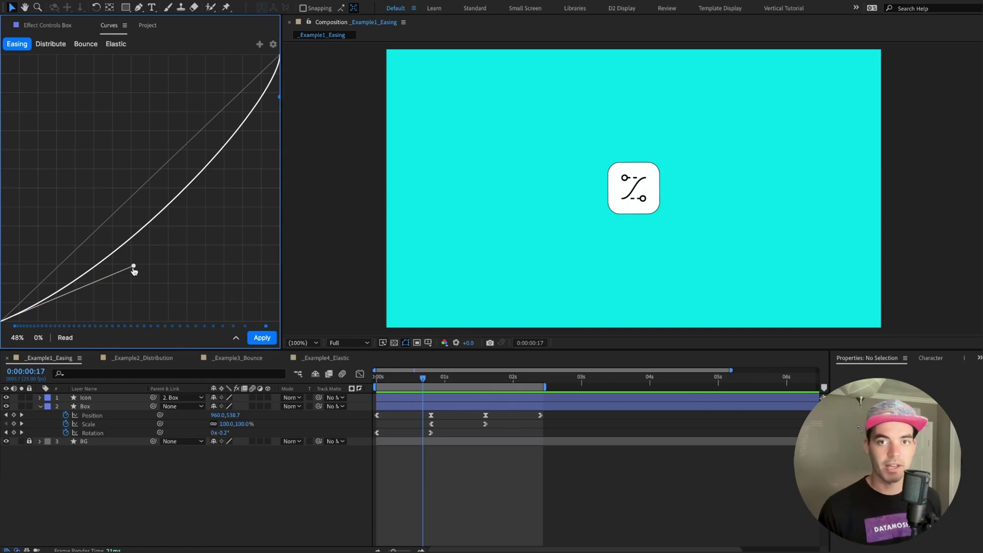
drag(133, 267, 183, 321)
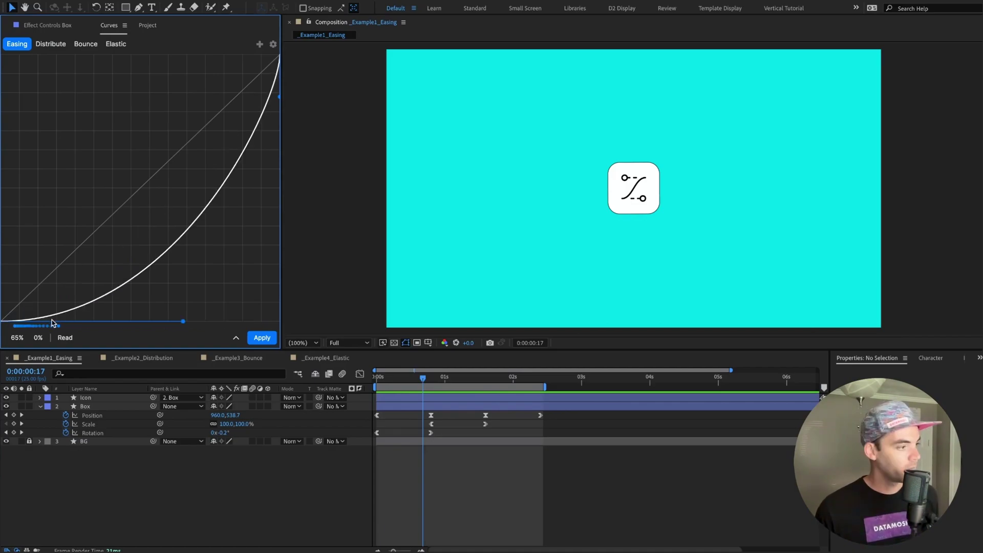
Raise the outgoing handle's Out Y value to 1.50 and adjust its Out X value.
click(20, 338)
click(39, 339)
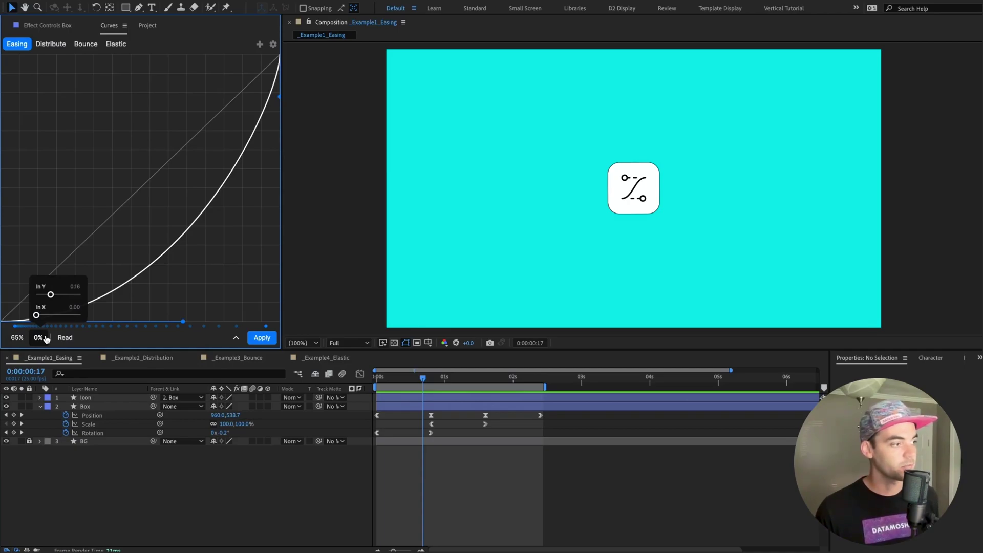
click(18, 338)
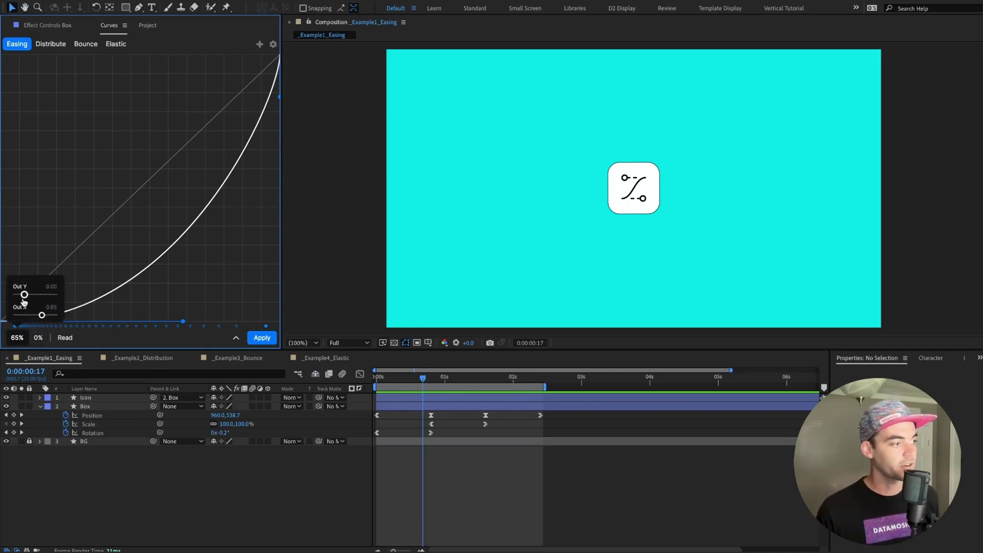
drag(24, 296, 57, 296)
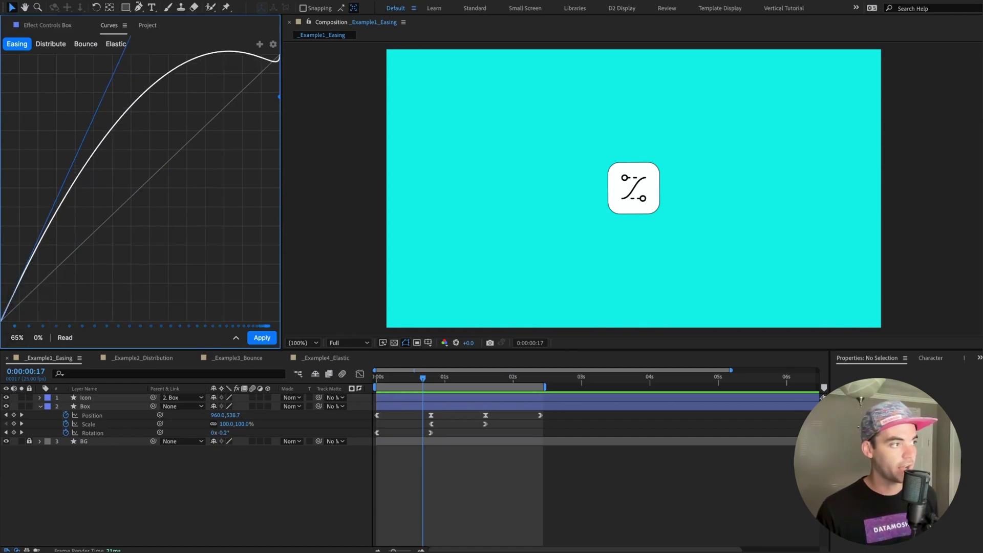
mouse_move(42, 338)
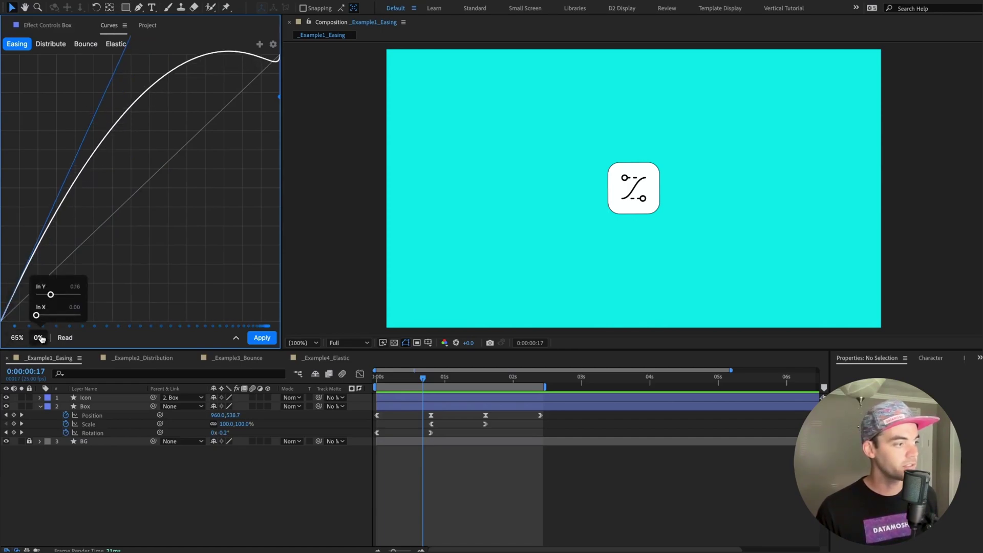
mouse_move(44, 317)
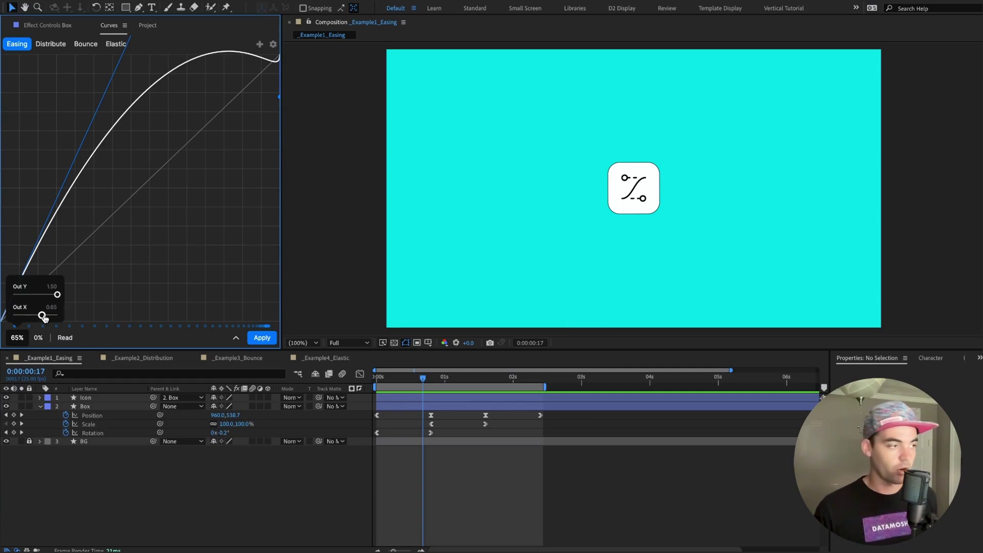
drag(44, 318, 32, 292)
Enter an exact Out Y value of 0.55 for the outgoing handle in the Distribution example.
mouse_move(36, 299)
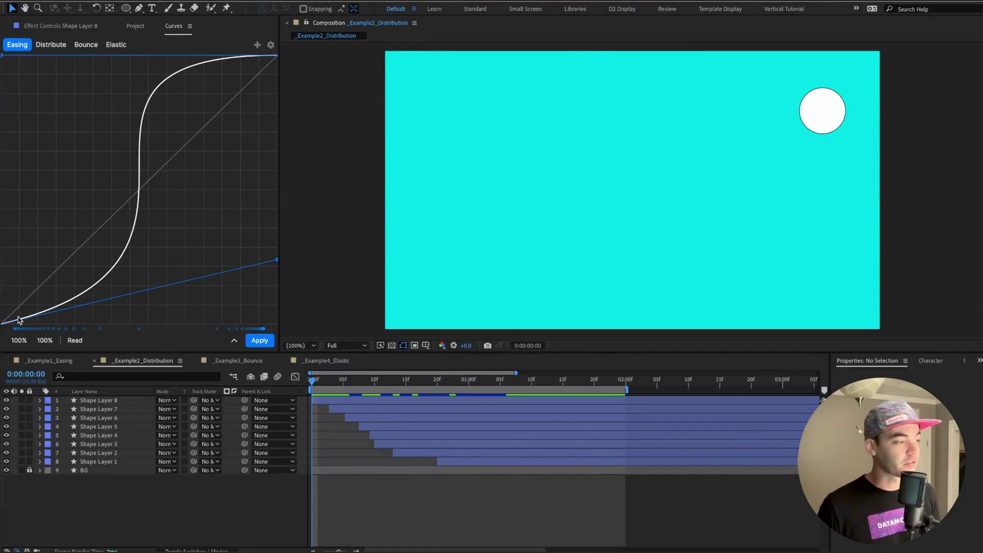
mouse_move(20, 343)
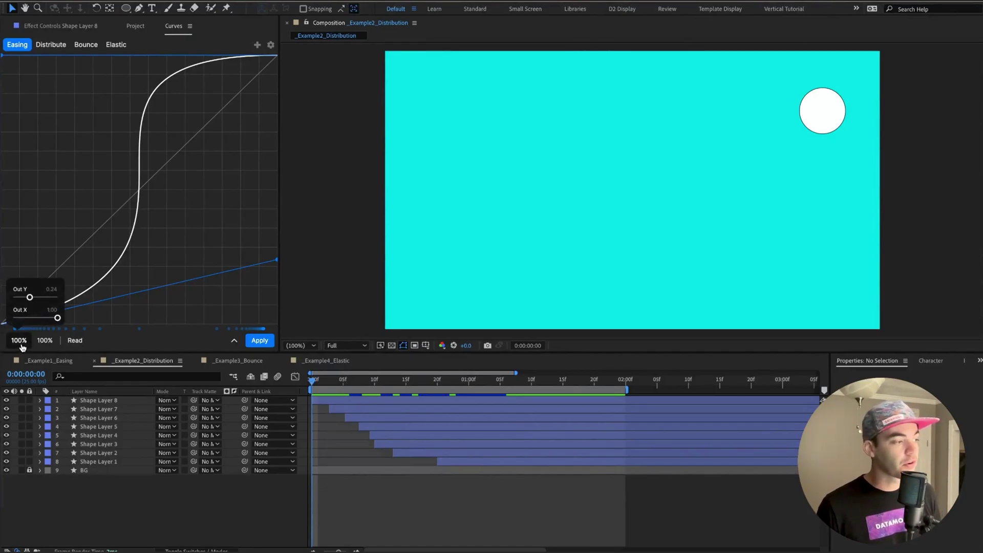
click(52, 289)
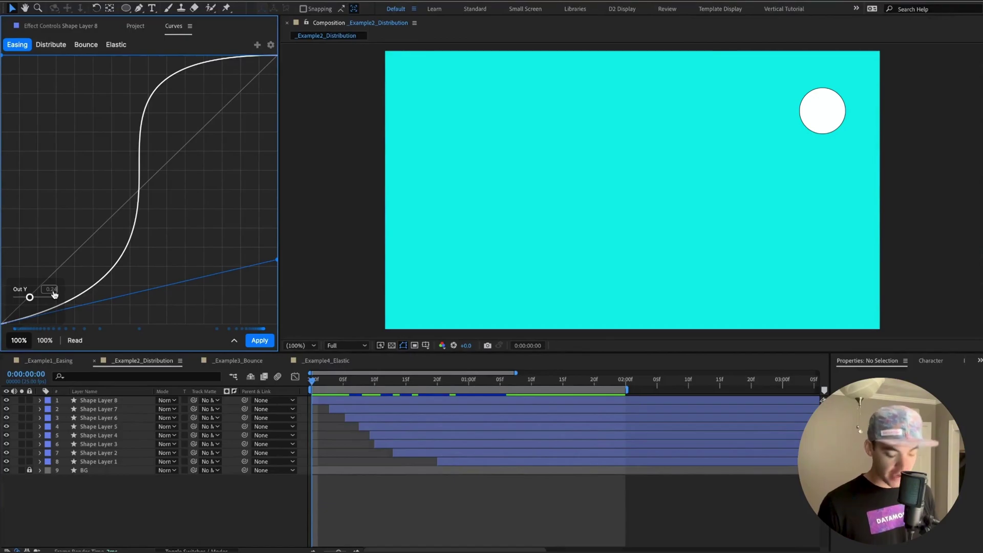
text(0)
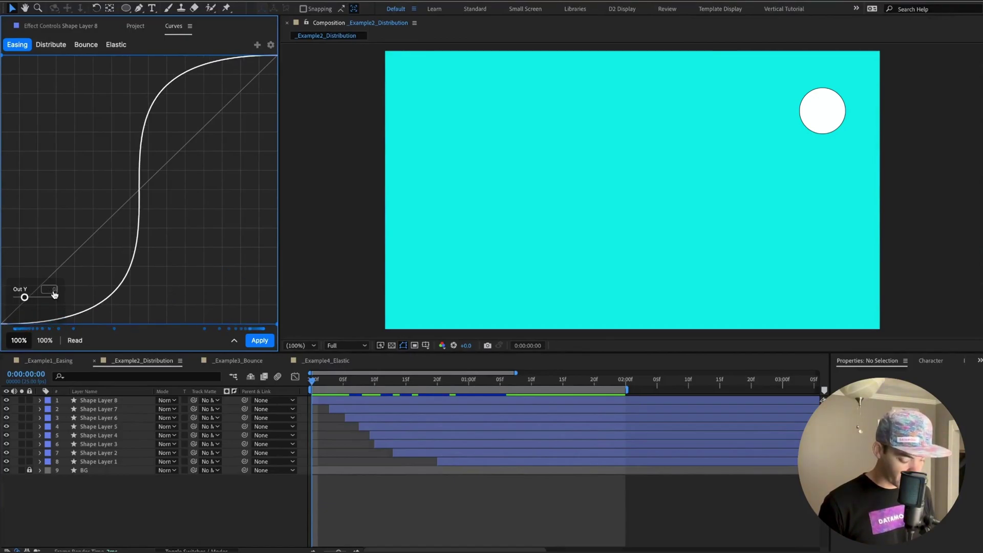
text(.5)
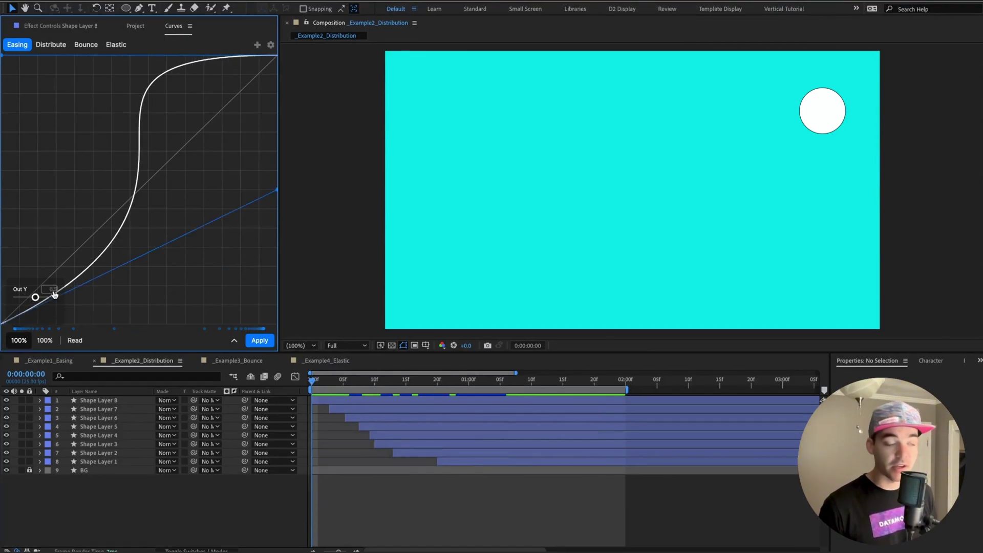
text(5)
key(Return)
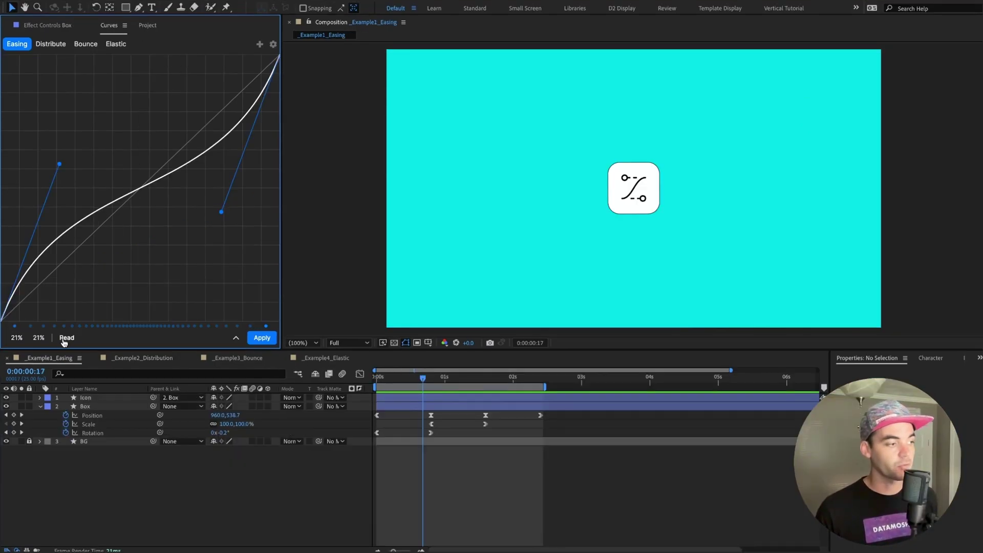
Read the easing curve from the Box layer's two rotation keyframes into the curve editor.
drag(443, 432, 371, 441)
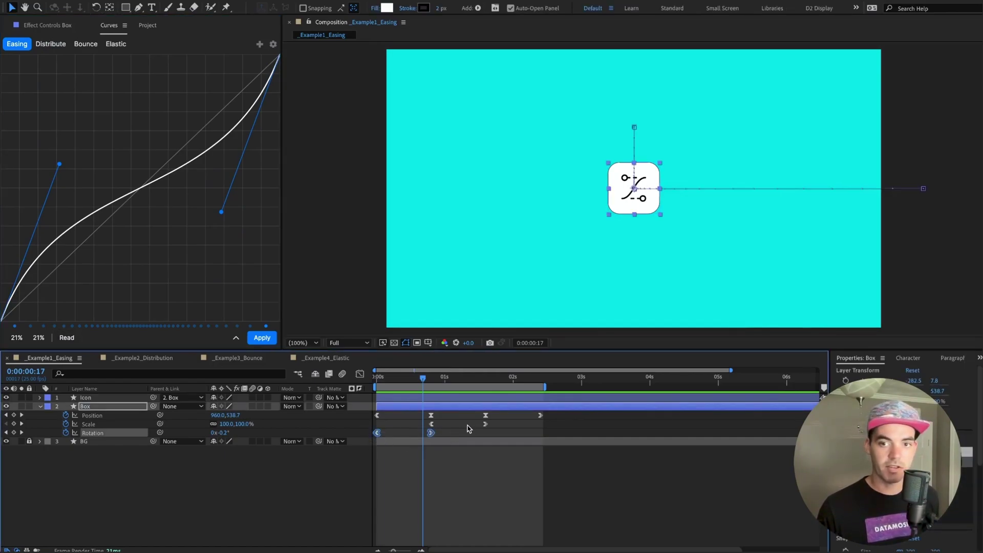
click(69, 338)
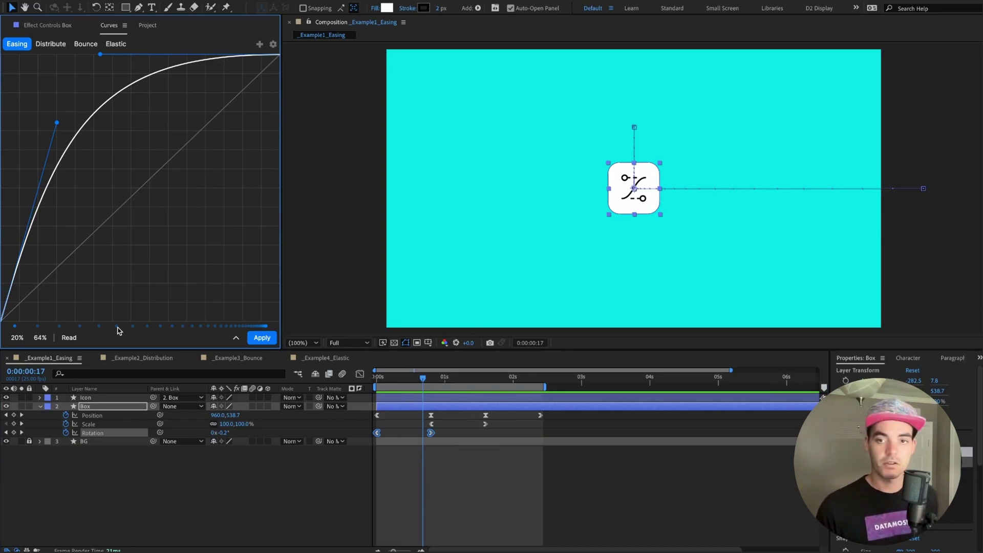
Browse the easing preset library, view the Presets 1 category, and collapse the library again.
click(236, 339)
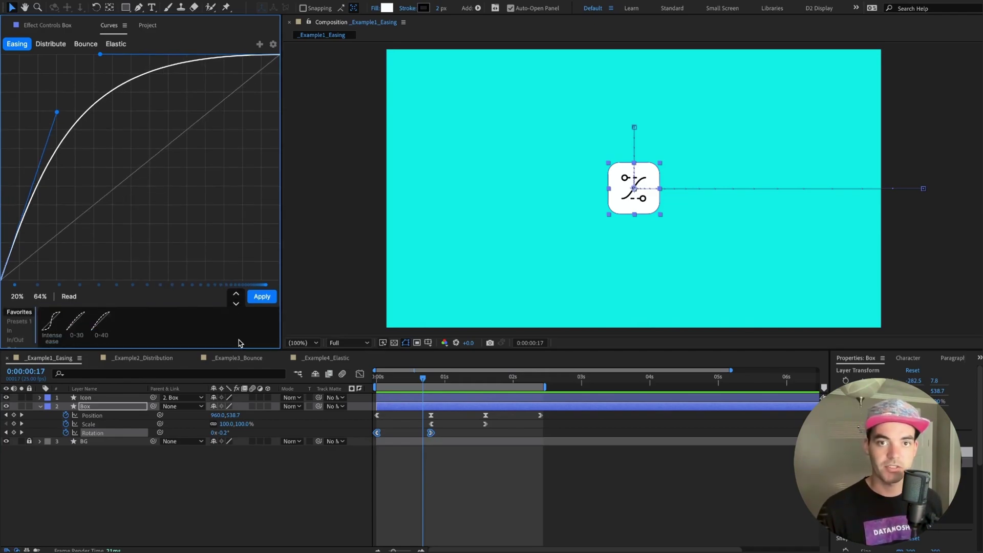
scroll(18, 330, down, 1)
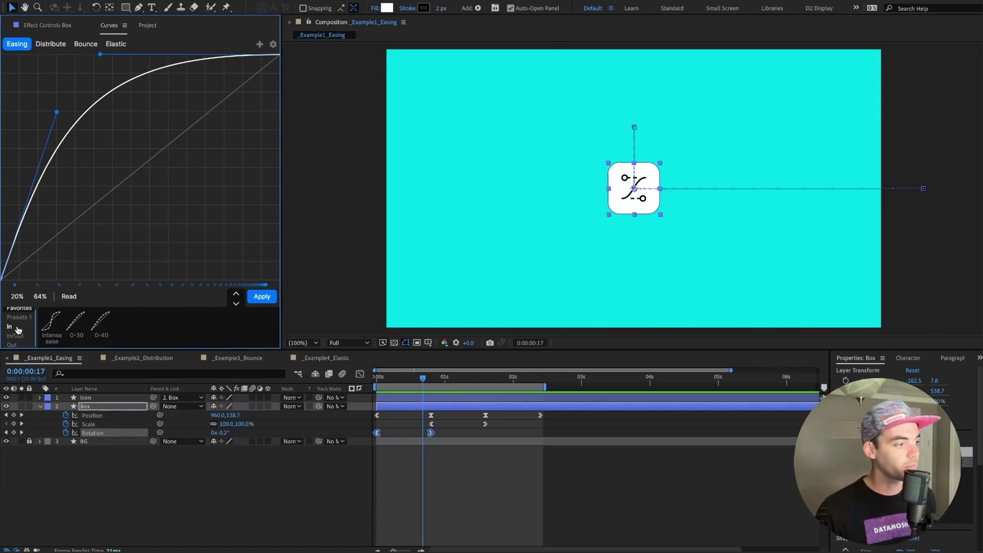
scroll(18, 330, up, 1)
click(19, 321)
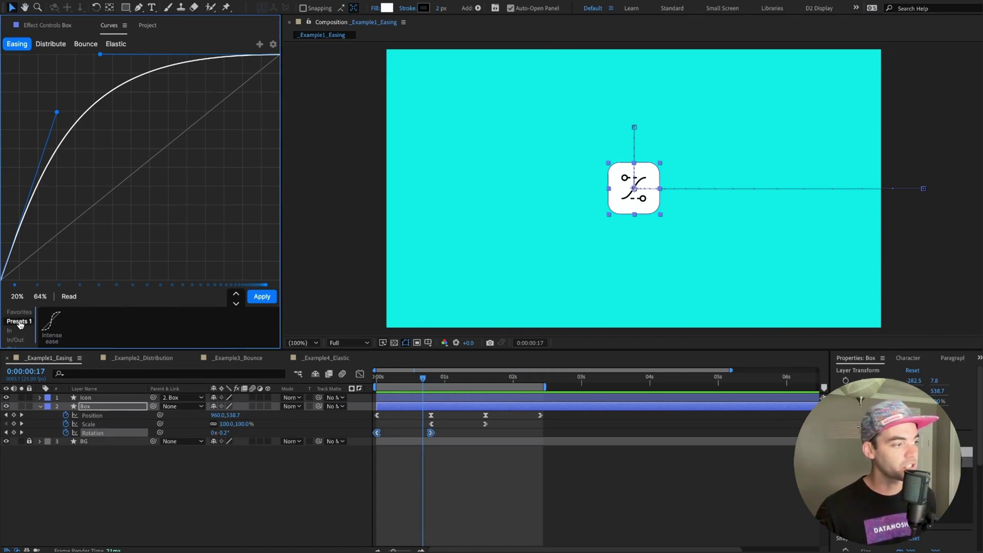
click(236, 303)
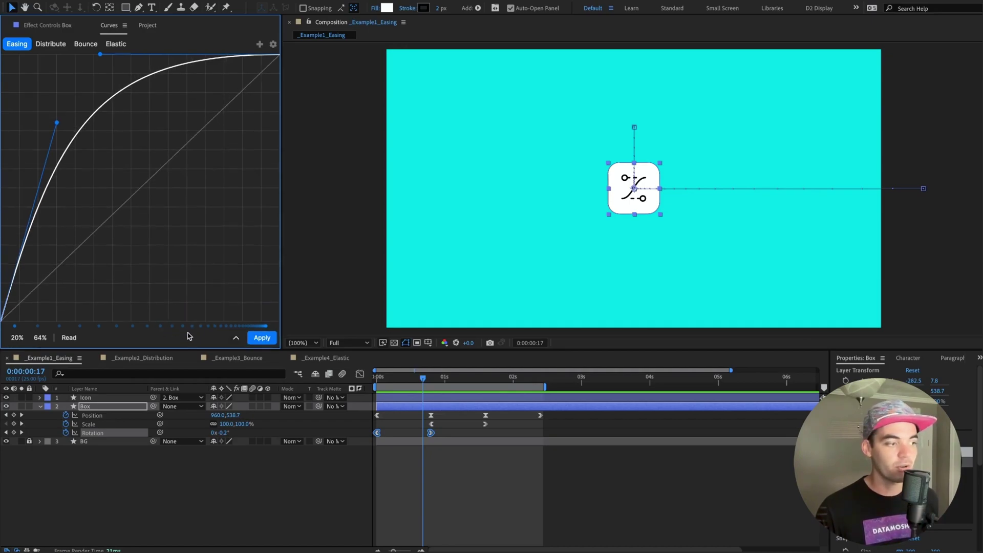
Apply the current curve to the Box layer's rotation keyframes and set the editor curve by cubic-bezier notation to 0.2, 0.75, 0.36, 1.
click(262, 338)
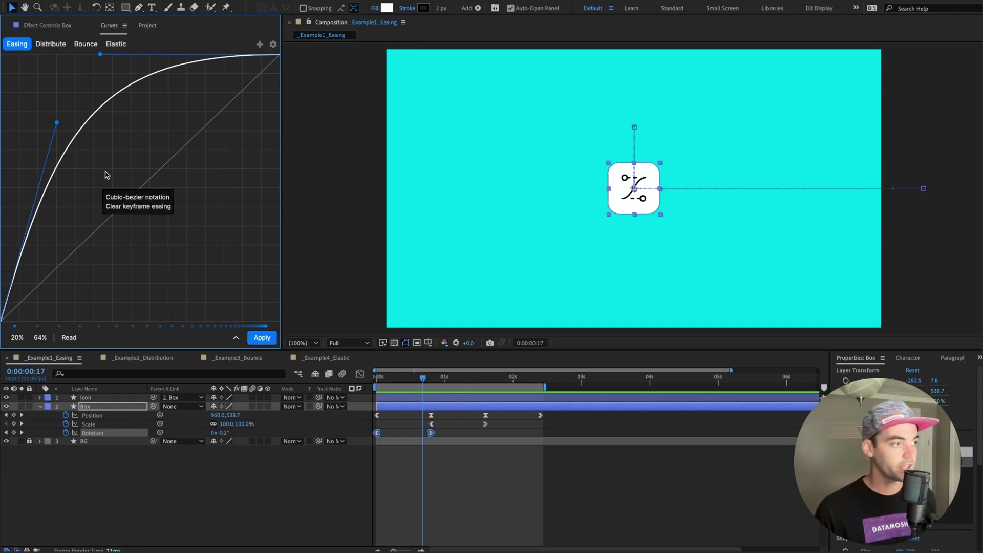
click(124, 197)
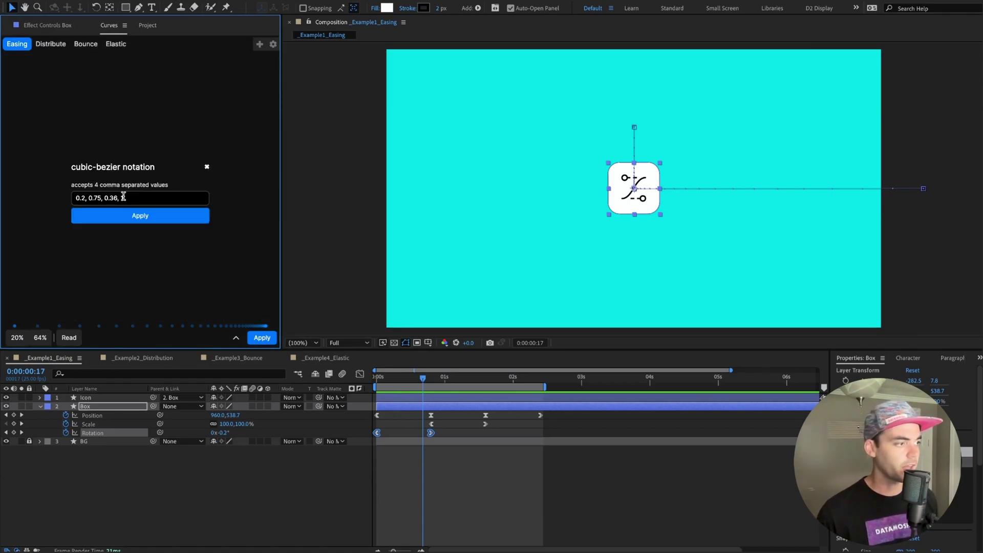
click(154, 216)
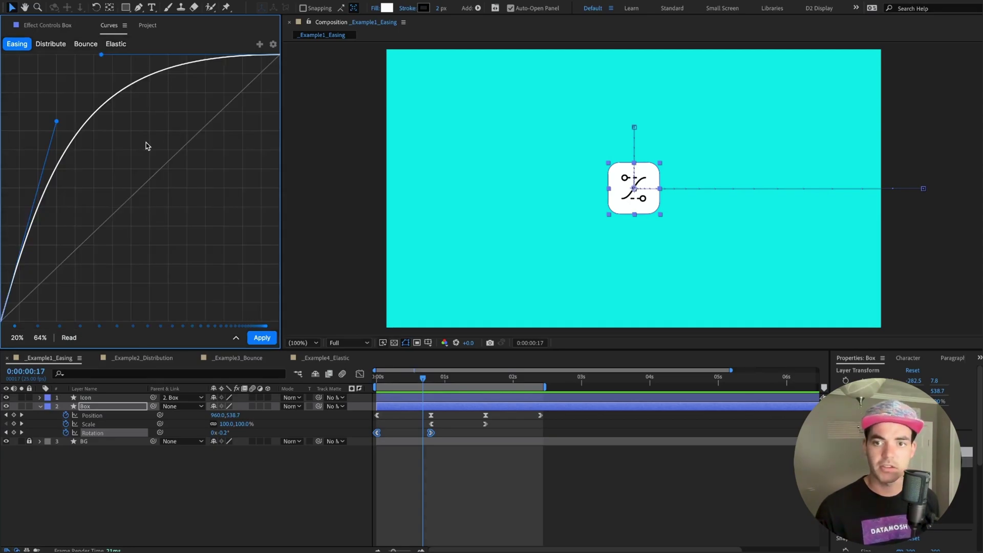
Clear the easing from the Box layer's two rotation keyframes.
click(85, 153)
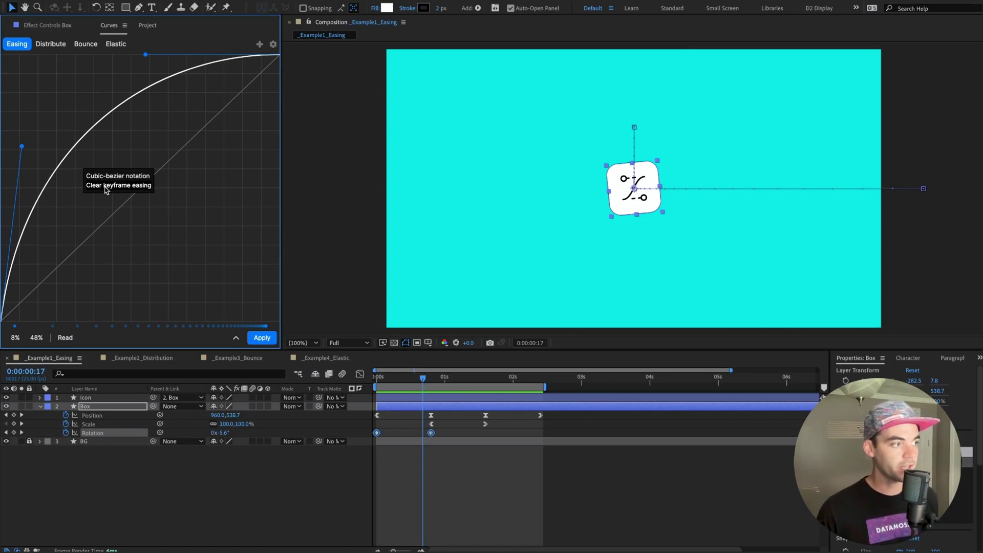
click(106, 187)
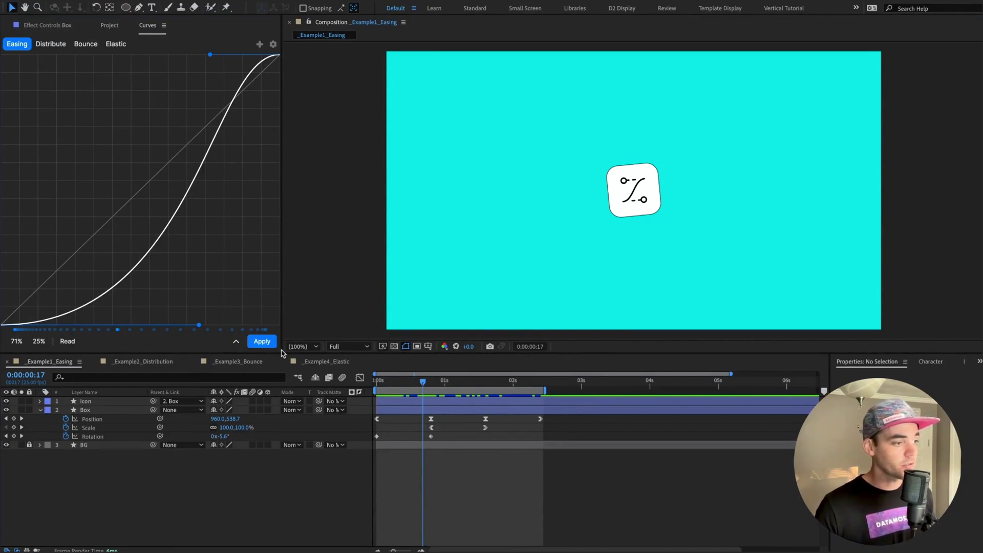
Shrink the Curves panel to a compact layout and view the incoming handle's In X and In Y values.
click(281, 354)
drag(281, 353, 115, 191)
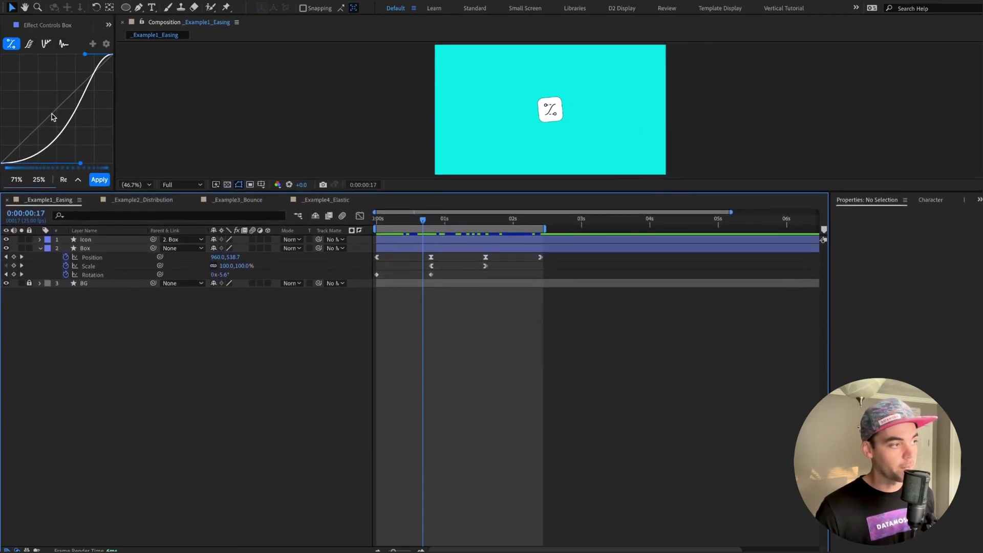
click(37, 180)
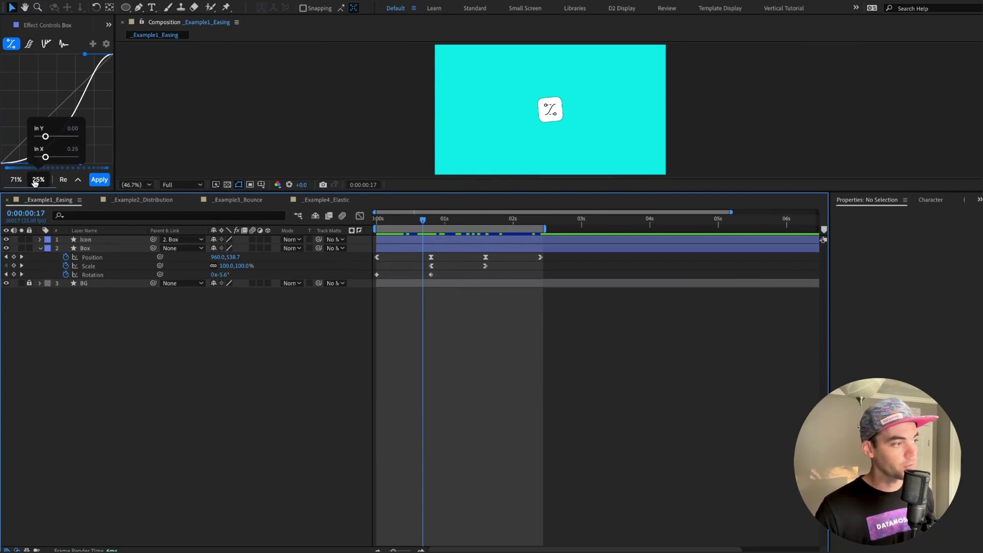
scroll(32, 182, right, 1)
scroll(32, 183, left, 1)
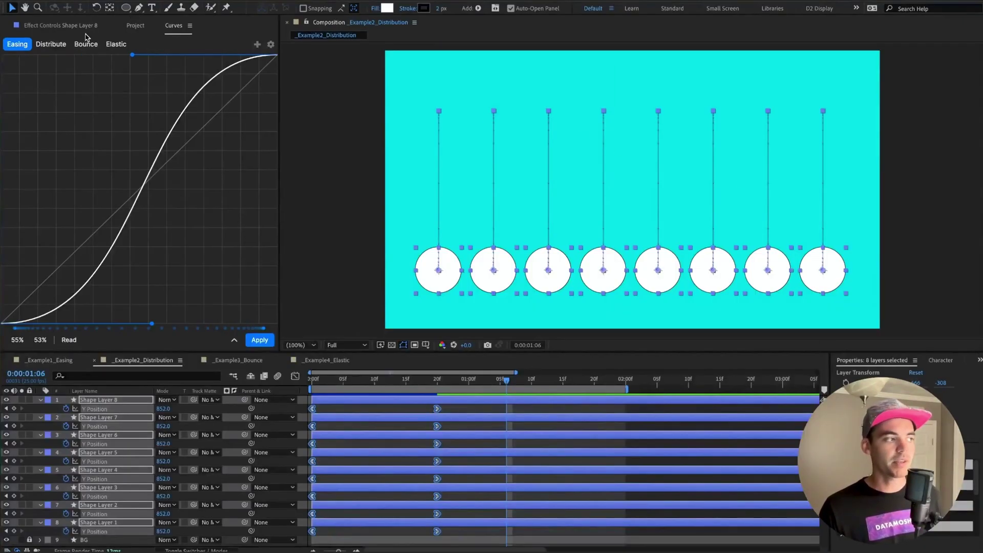
Distribute the eight shape layers' Y Position keyframes over 23 frames using an S-curve with 43% outgoing and 50% incoming influence.
click(52, 45)
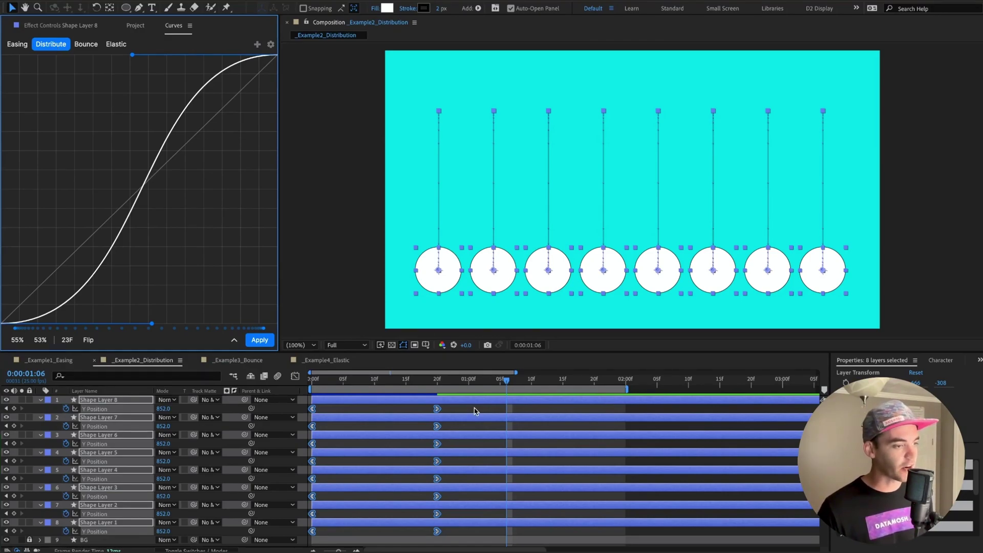
drag(475, 409, 308, 531)
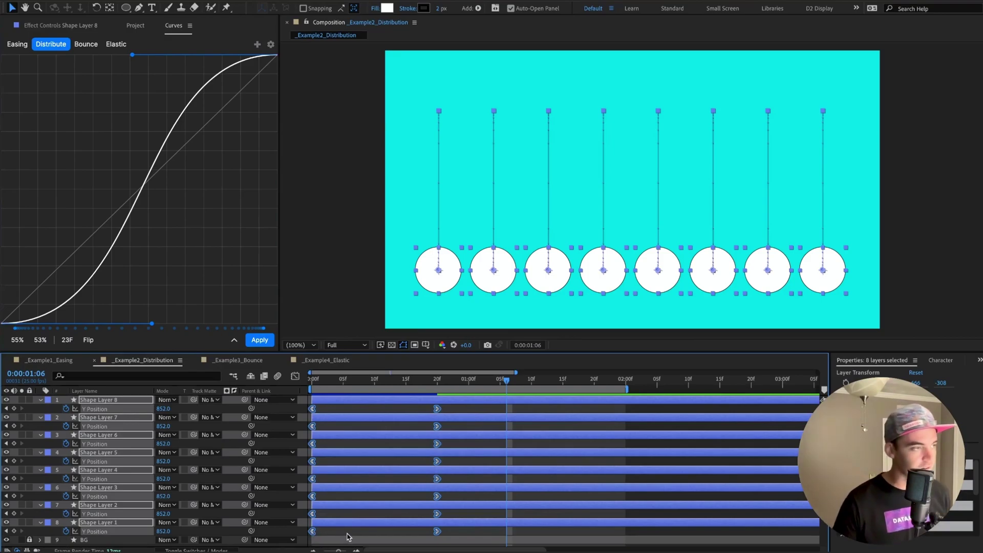
drag(152, 324, 120, 288)
drag(132, 54, 140, 83)
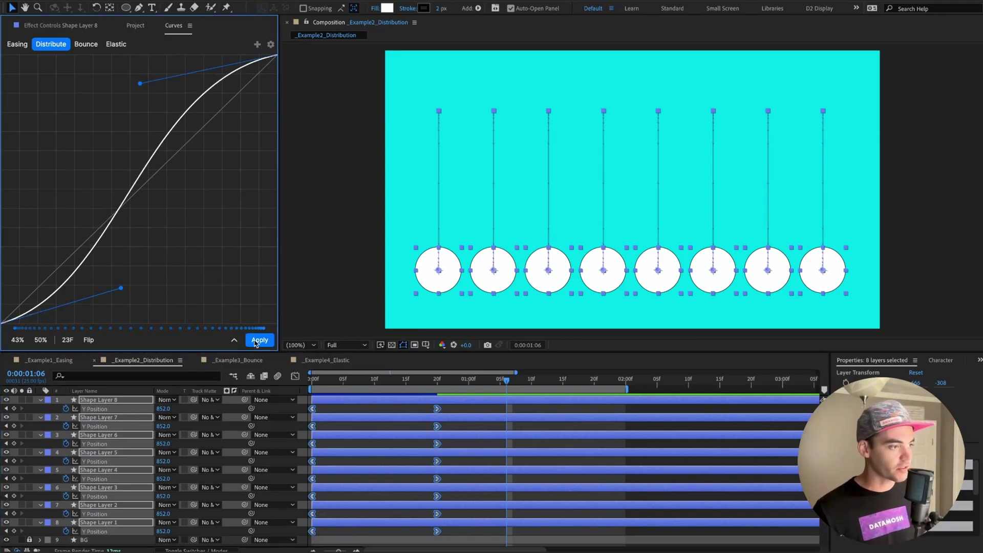
click(260, 340)
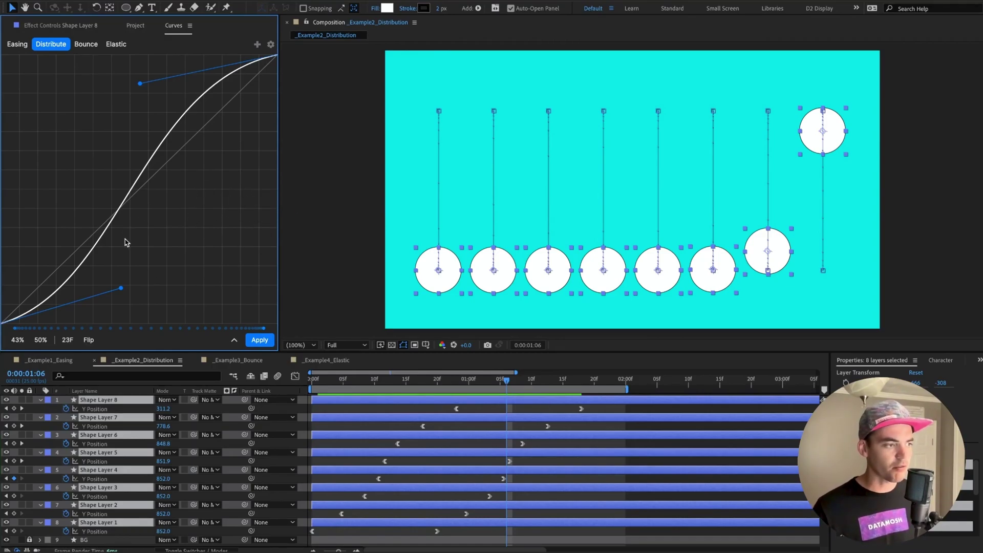
Scrub and play the early frames to examine the staggered drop of the circles.
click(343, 381)
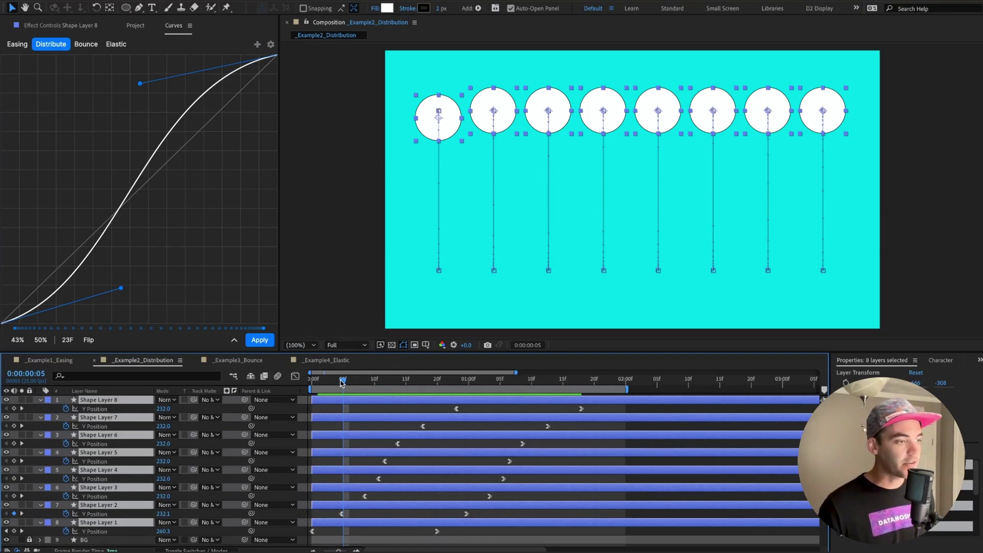
drag(333, 382, 388, 382)
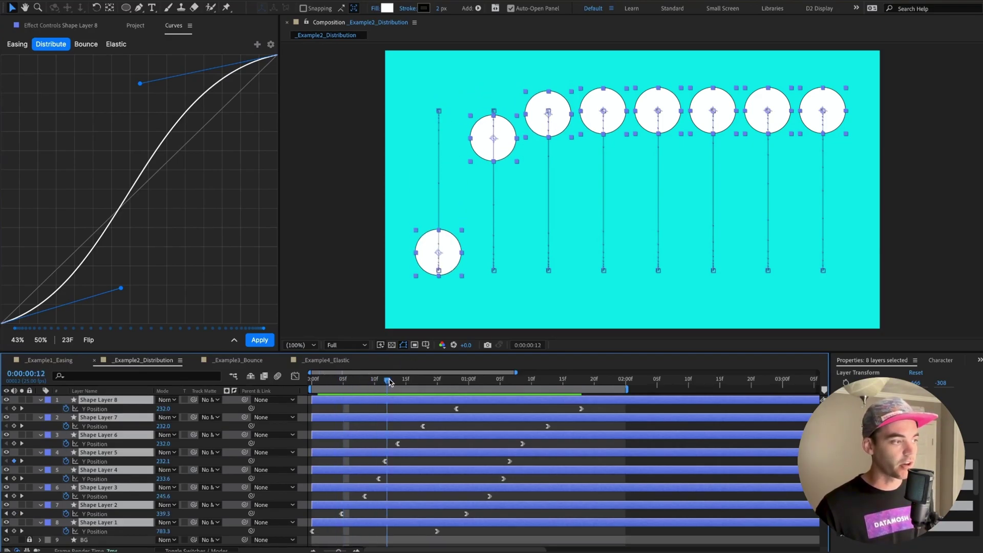
key(space)
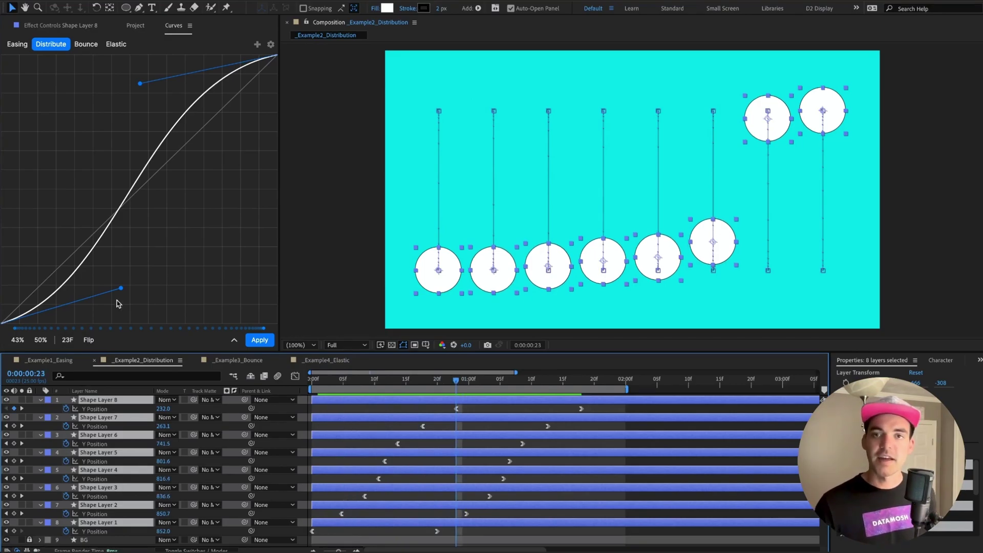
Set the distribution length to 10 frames.
mouse_move(76, 326)
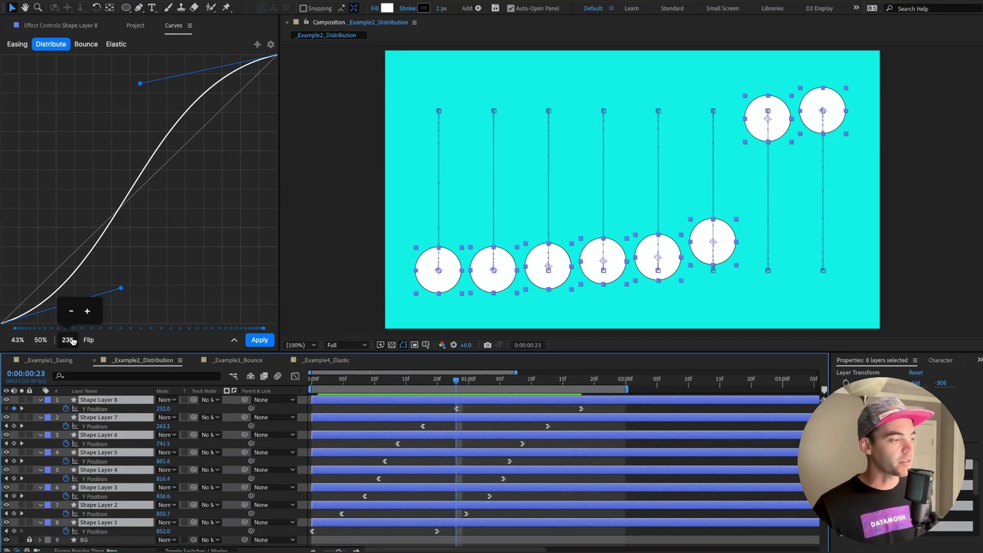
click(71, 313)
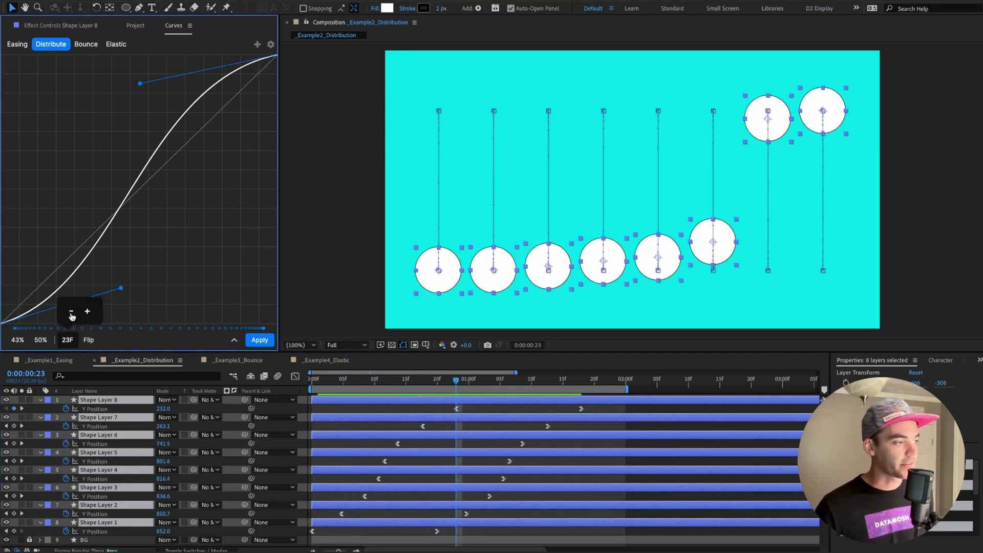
click(71, 314)
click(71, 314)
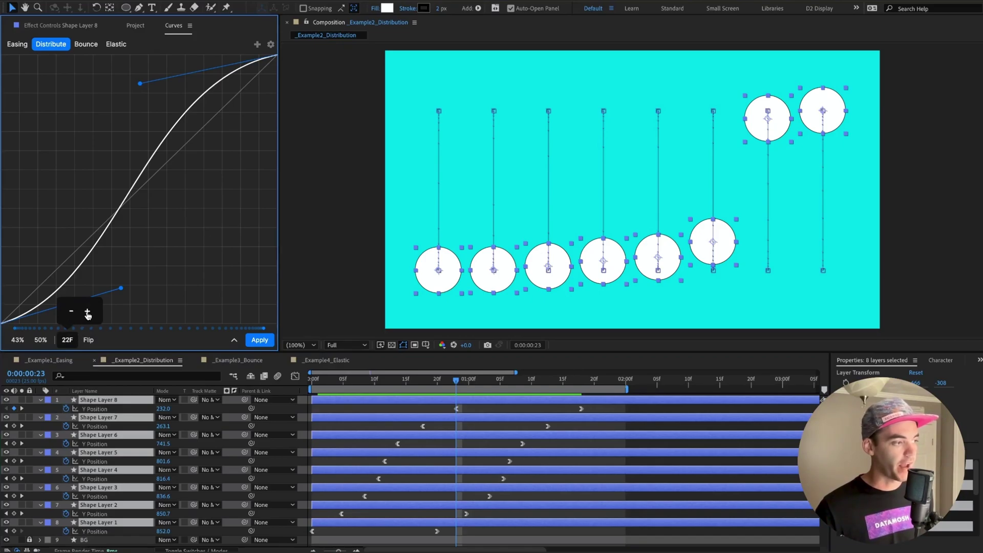
click(88, 314)
click(88, 313)
click(87, 313)
click(87, 313)
click(88, 314)
click(88, 314)
click(88, 314)
click(88, 314)
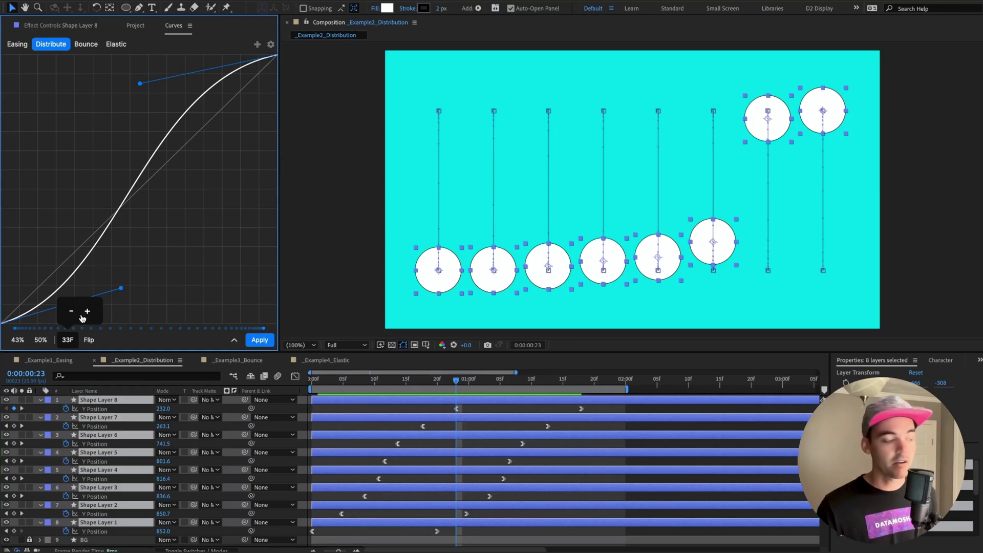
click(73, 313)
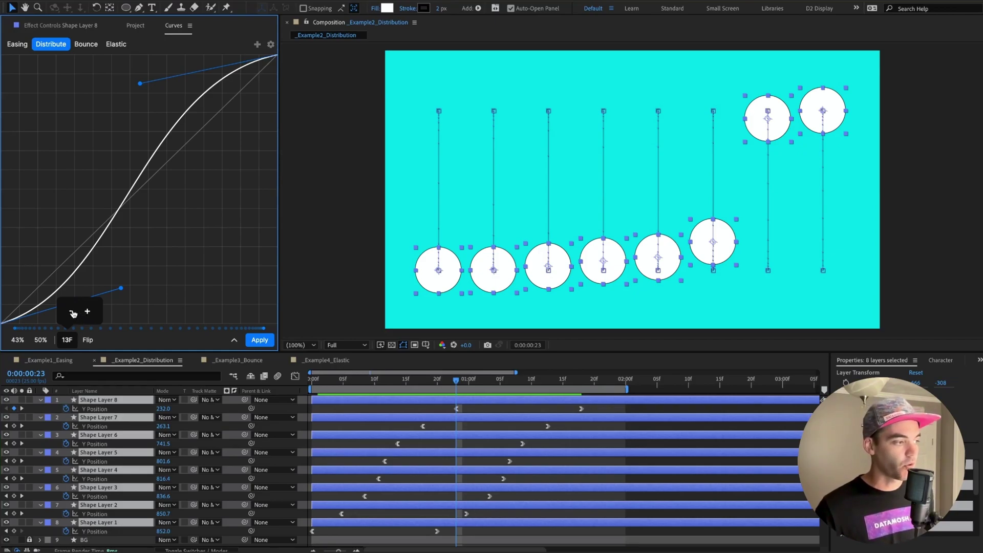
click(70, 315)
click(68, 317)
click(66, 318)
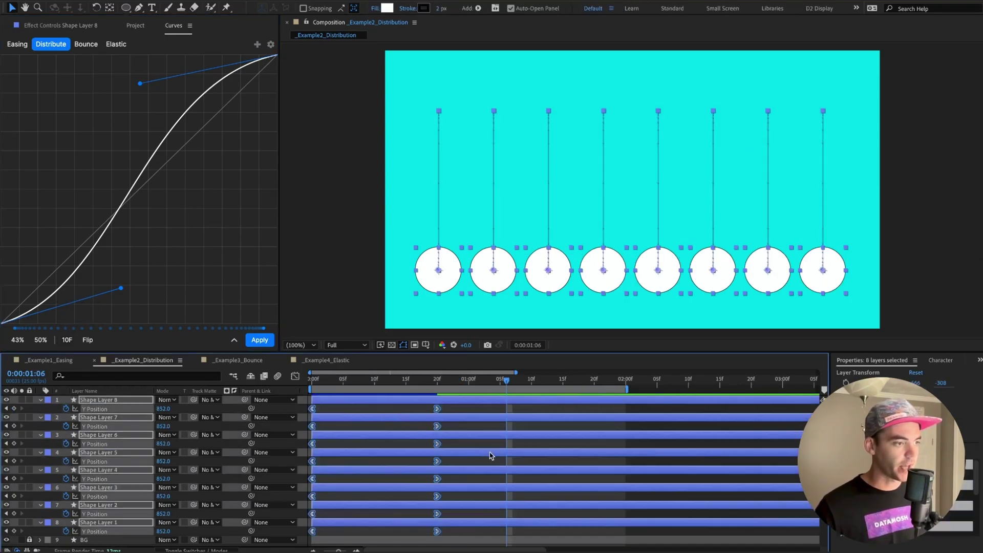
Try the 10-frame distribution on the shape layers' Y Position keyframes and undo it.
mouse_move(62, 340)
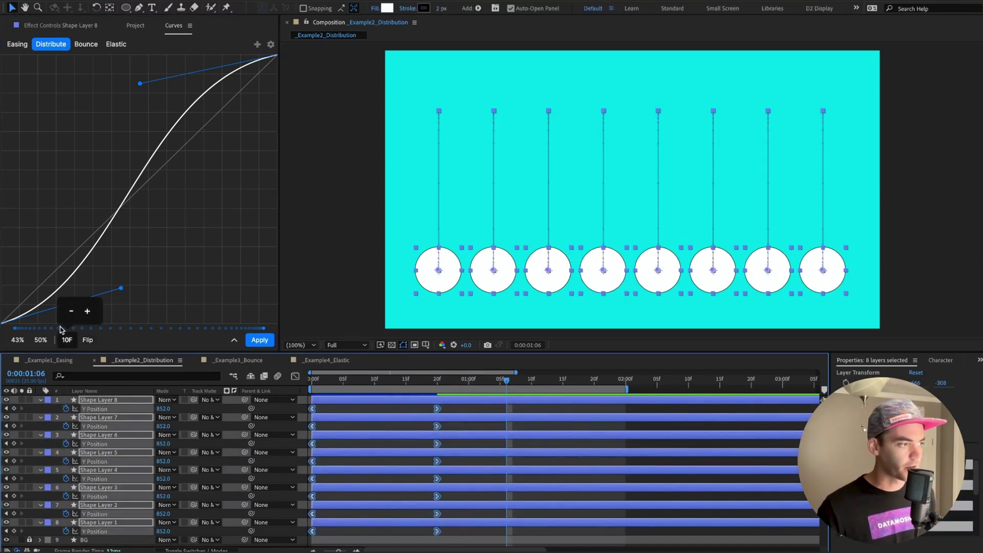
click(266, 342)
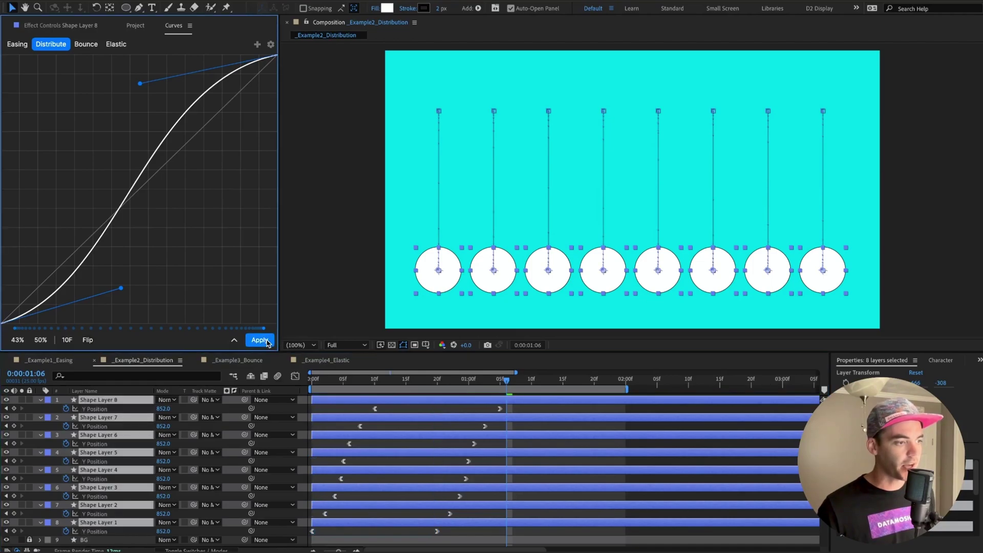
key(ctrl+z)
Flip the distribution curve, try it on the Y Position keyframes, and undo the application.
mouse_move(49, 337)
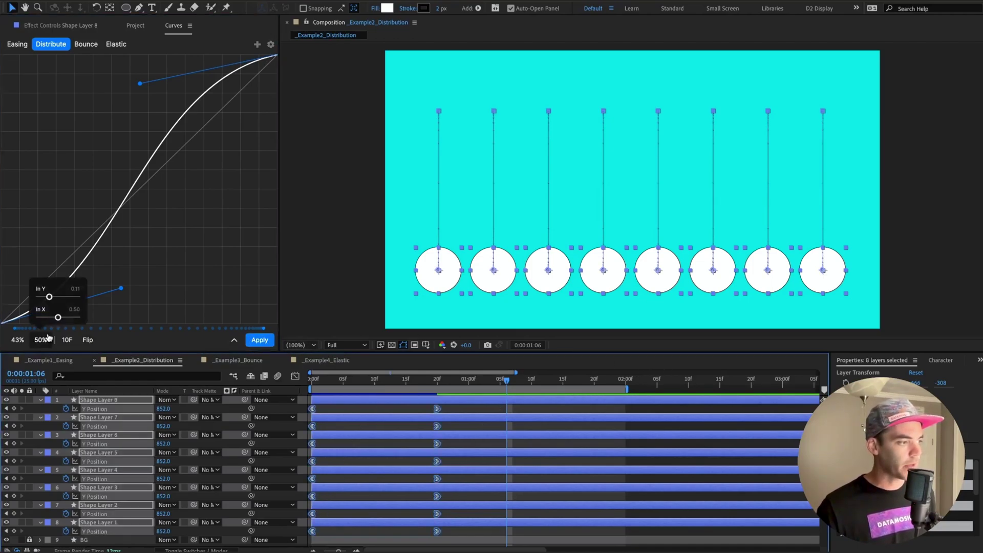
click(88, 341)
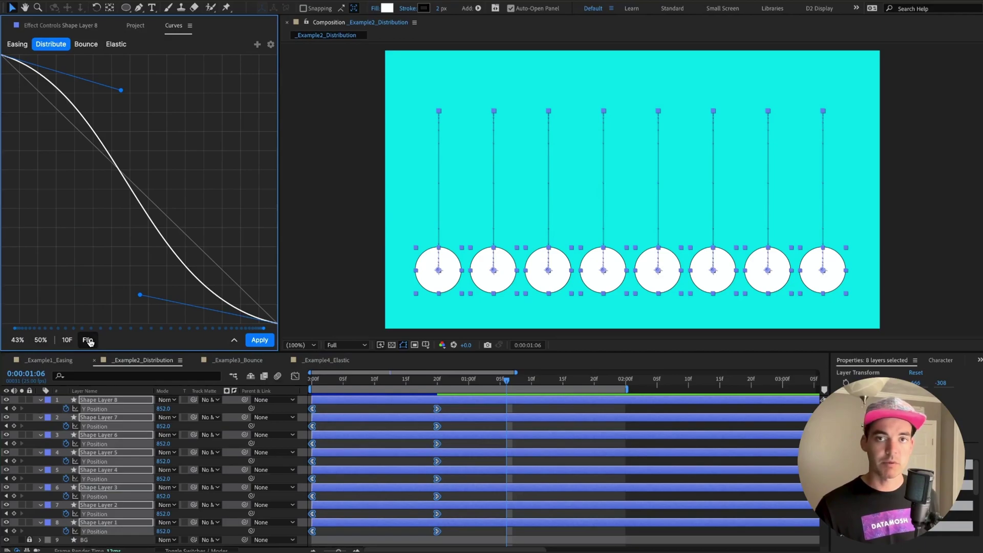
click(261, 344)
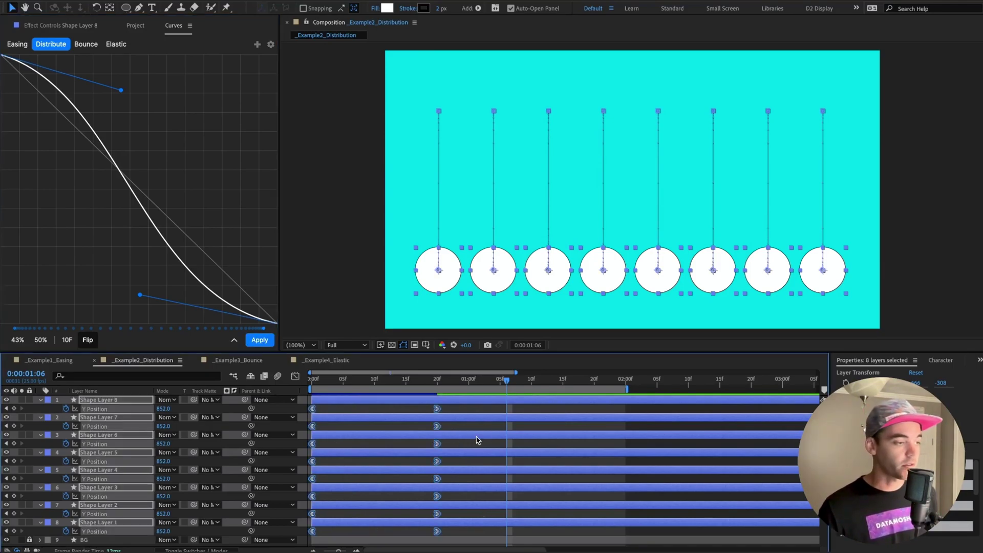
key(ctrl+z)
Try the flipped 10-frame distribution on all eight selected shape layers and undo it.
click(342, 408)
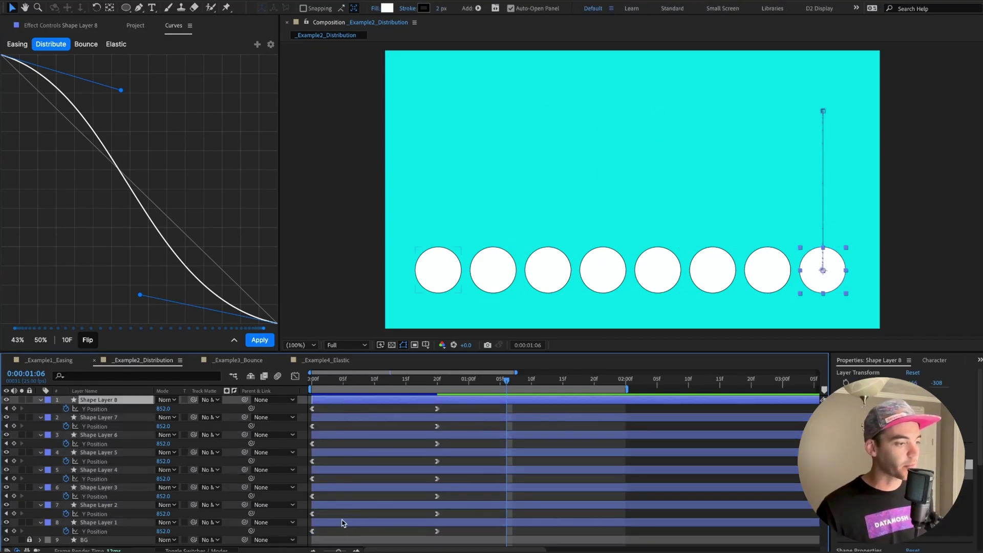
key(ctrl+a)
click(262, 342)
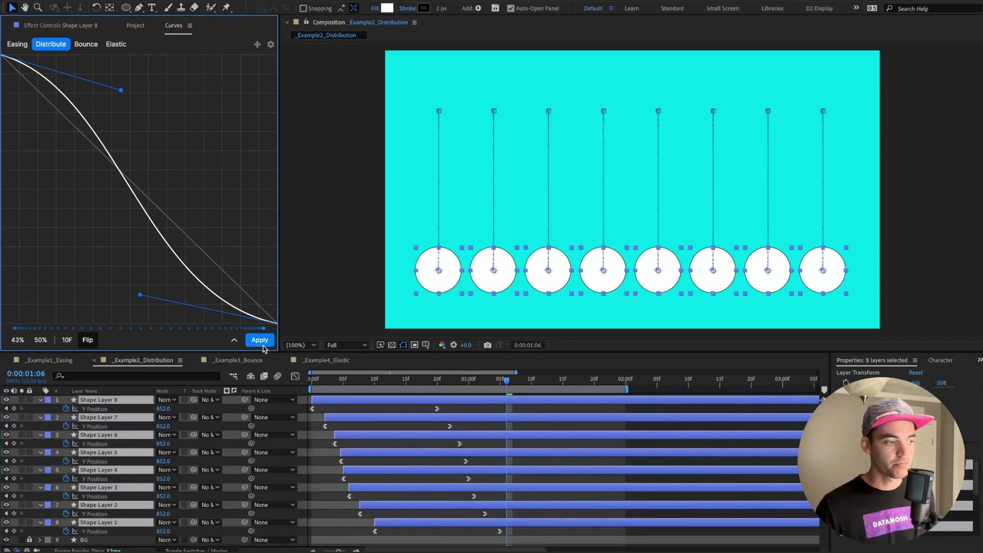
key(ctrl+z)
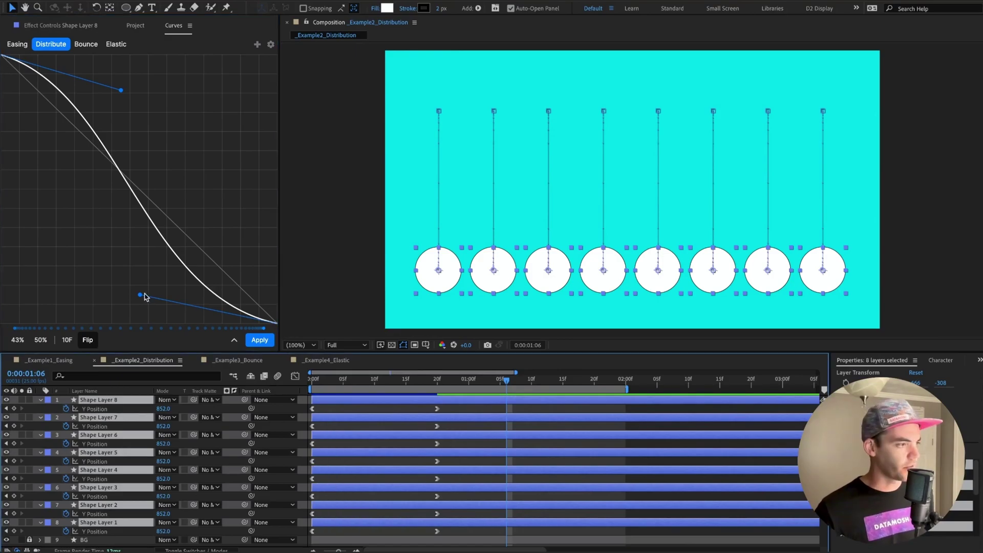
Reshape the flipped curve to 49% outgoing and 8% incoming influence and apply it to all the shape layers' Y Position keyframes.
drag(140, 295, 255, 152)
drag(121, 90, 137, 60)
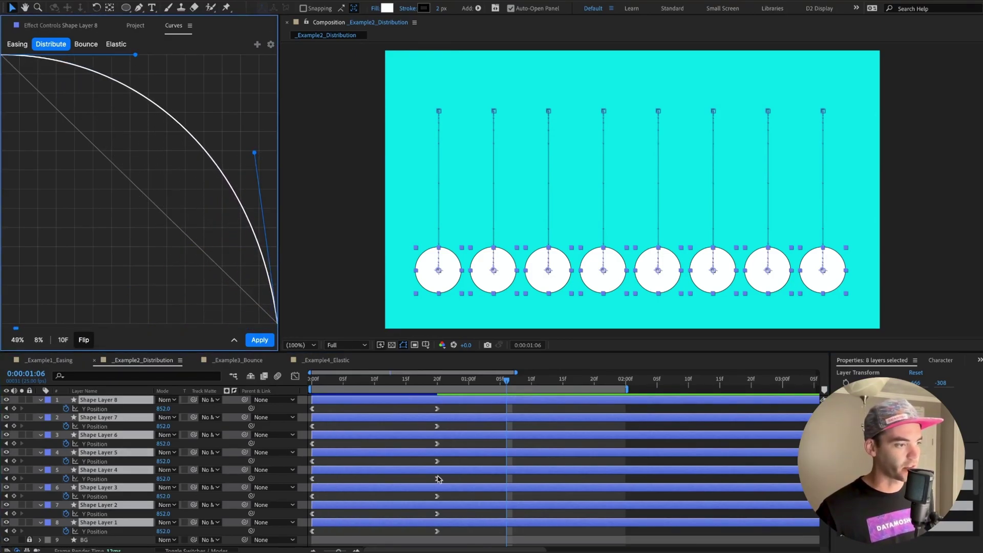
drag(448, 407, 292, 535)
click(260, 340)
Preview the flipped distribution animation from the first frame and expand the preset library.
click(379, 359)
key(Home)
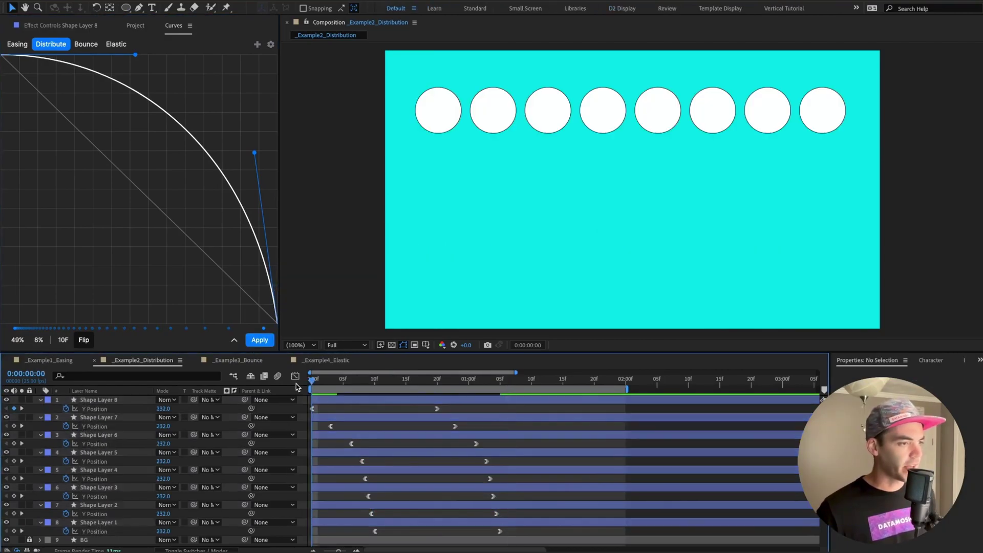
key(space)
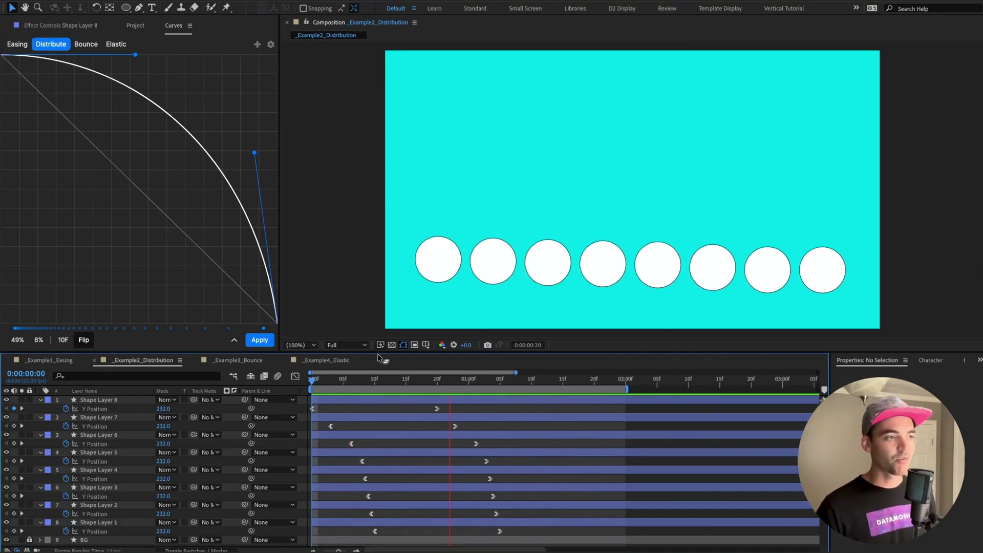
key(space)
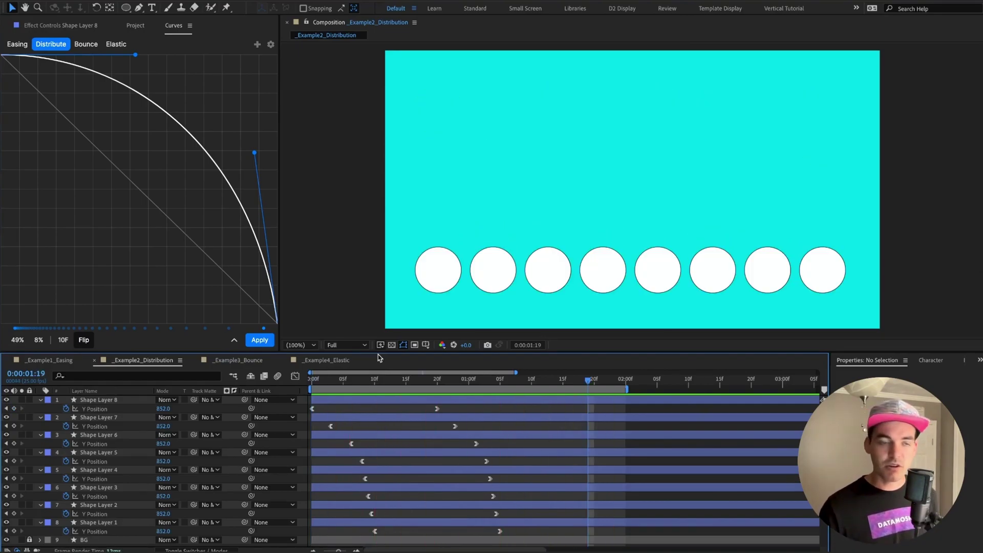
click(234, 340)
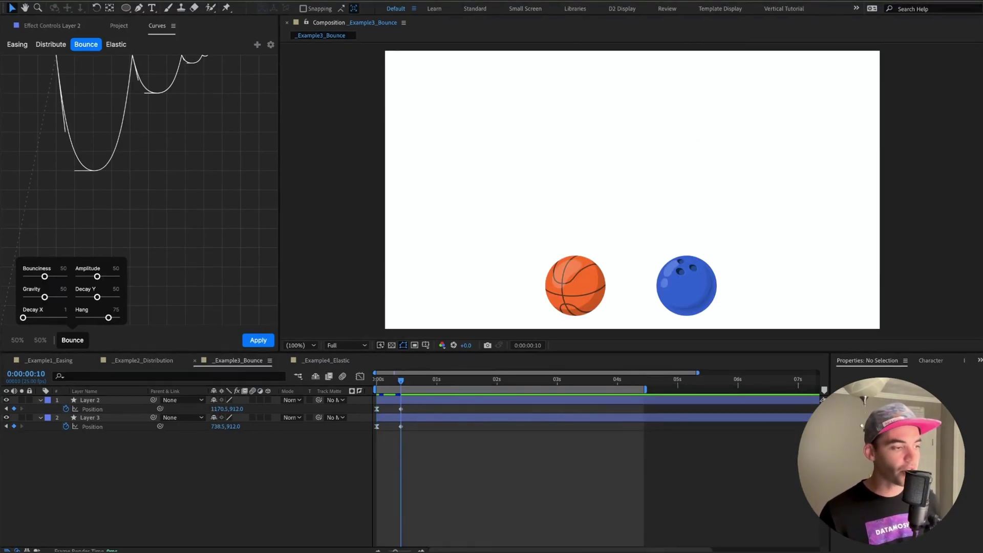
click(436, 441)
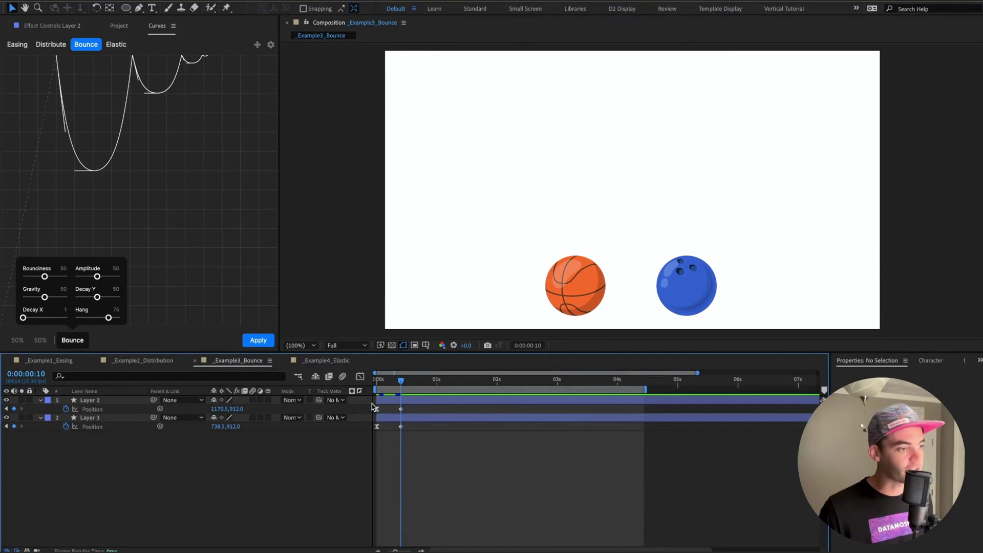
Apply the bounce curve with Bounciness, Amplitude and Gravity at 50 to both balls' Position keyframes and preview it.
drag(436, 446, 395, 405)
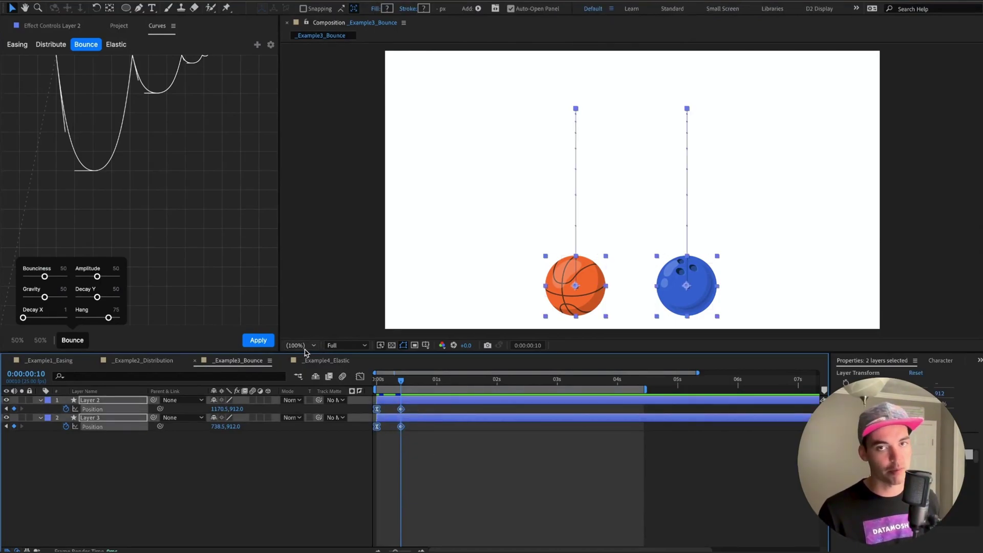
click(270, 345)
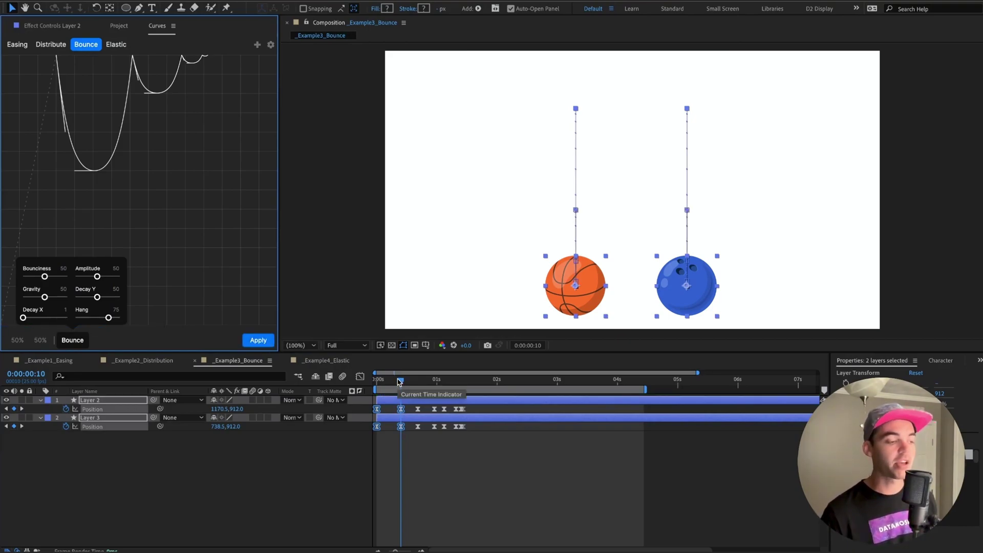
key(space)
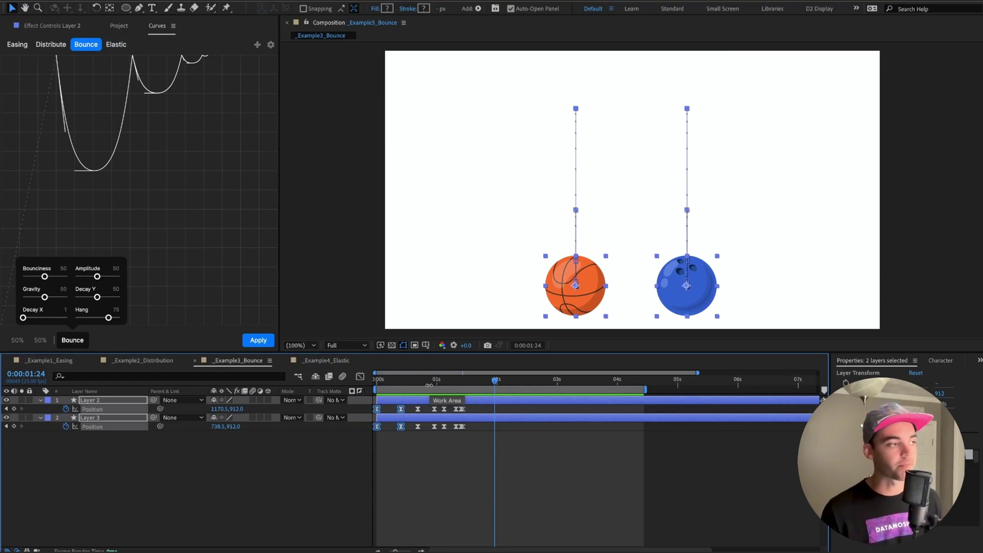
Inspect Layer 2's bounced Position curve in the graph editor, and undo the bounce on both layers.
drag(469, 412, 372, 405)
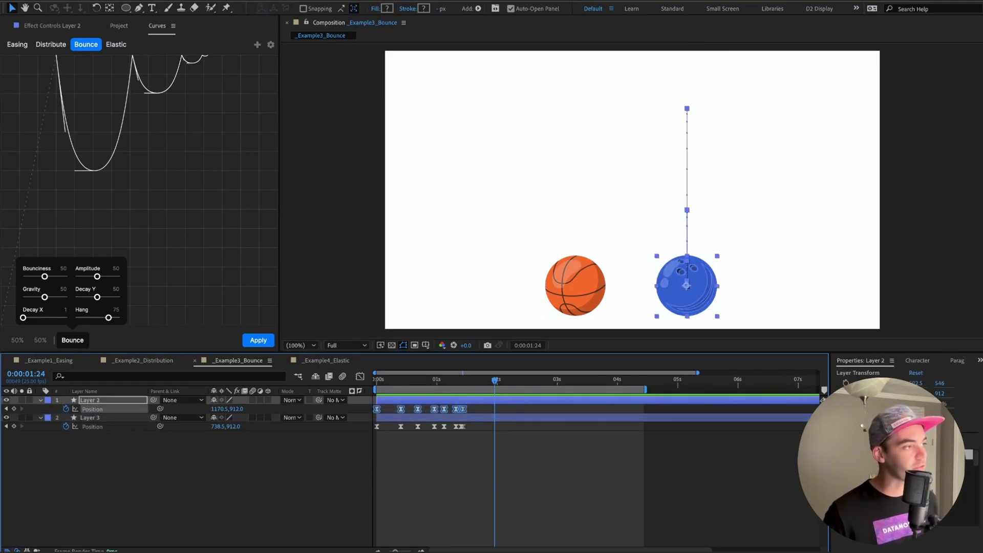
click(360, 377)
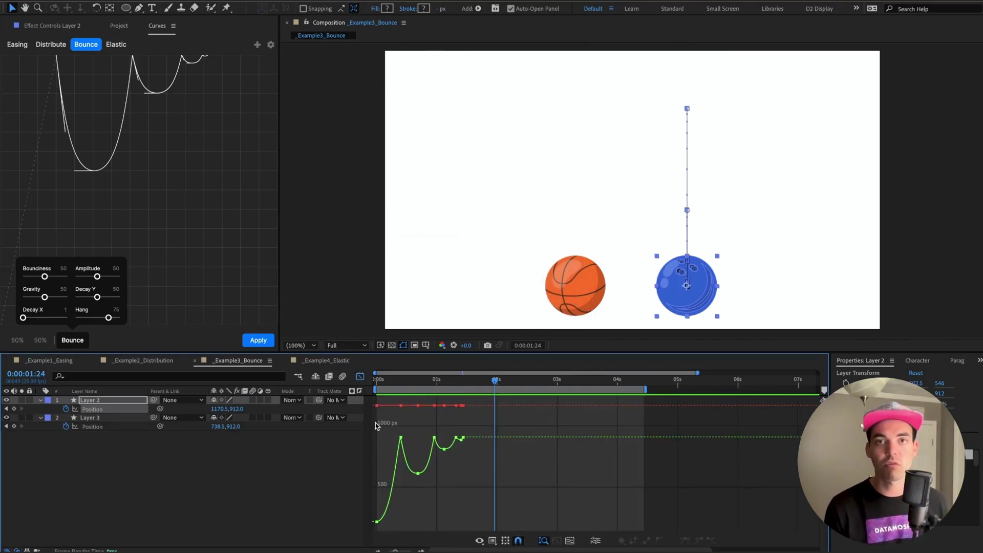
key(shift+F3)
key(ctrl+z)
key(ctrl+z)
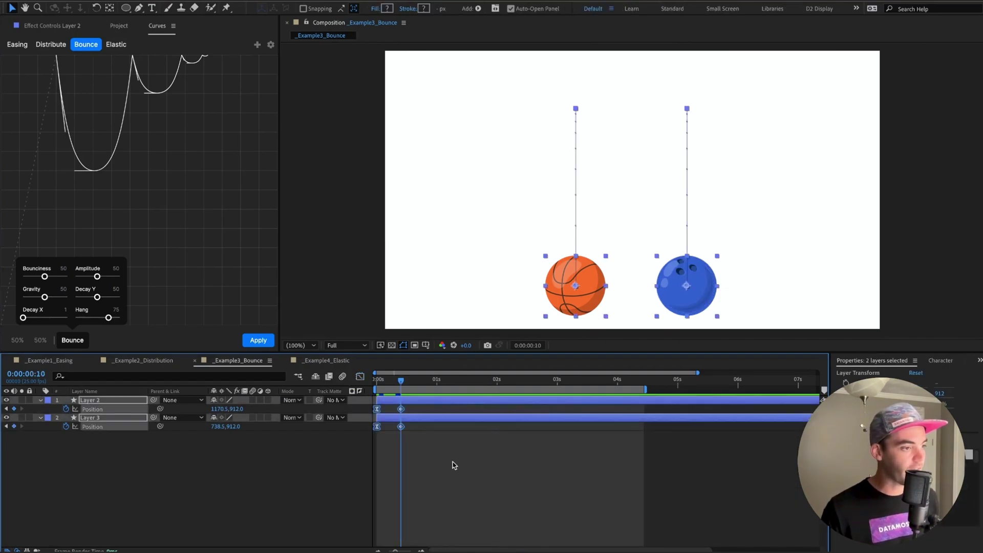
key(ctrl+z)
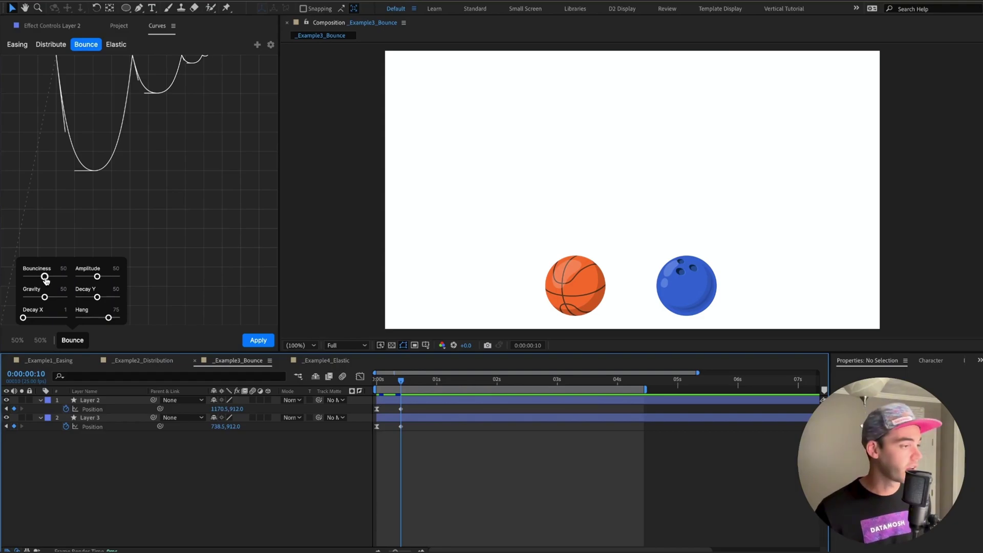
Set Bounciness to 10, apply the bounce to both balls' Position keyframes, and preview it from the start.
drag(46, 280, 30, 277)
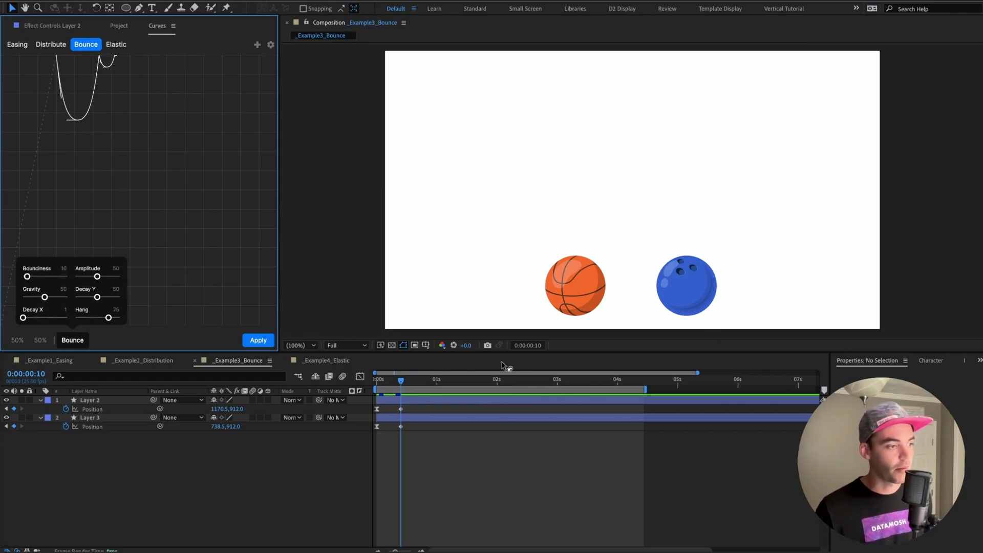
drag(427, 406, 373, 429)
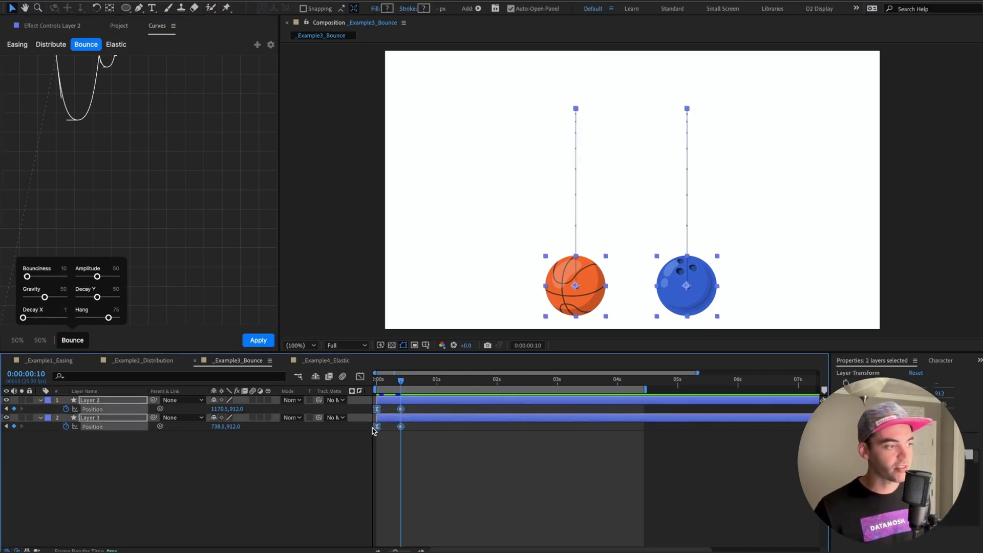
click(258, 340)
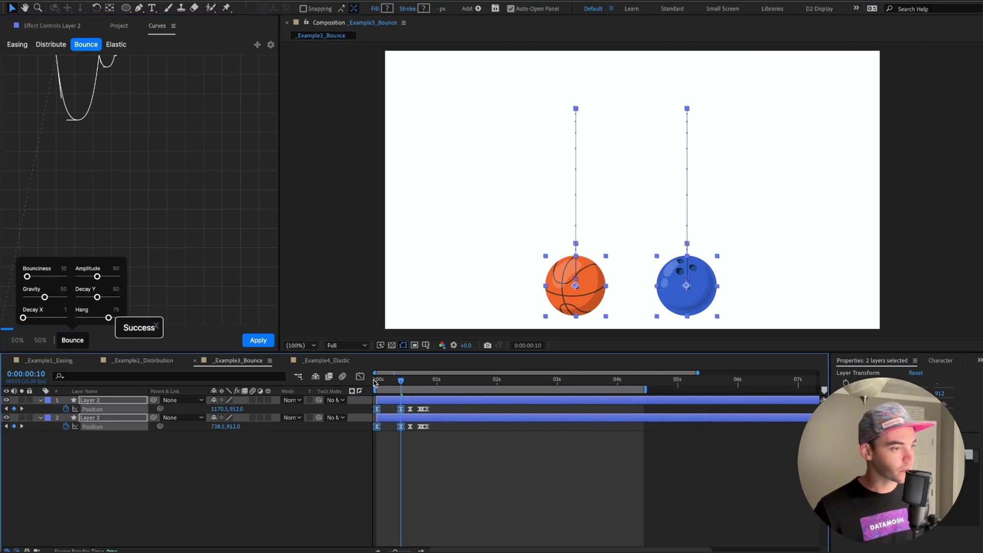
click(382, 381)
click(450, 450)
key(space)
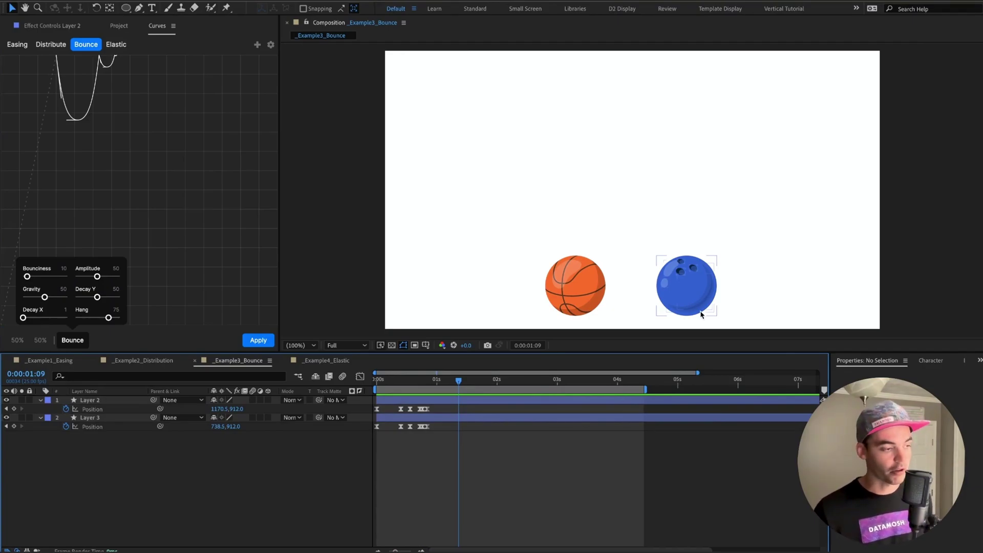
Replace the applied bounce with a Bounciness of 98 on both balls' Position keyframes and preview it from the first frame.
drag(27, 277, 66, 277)
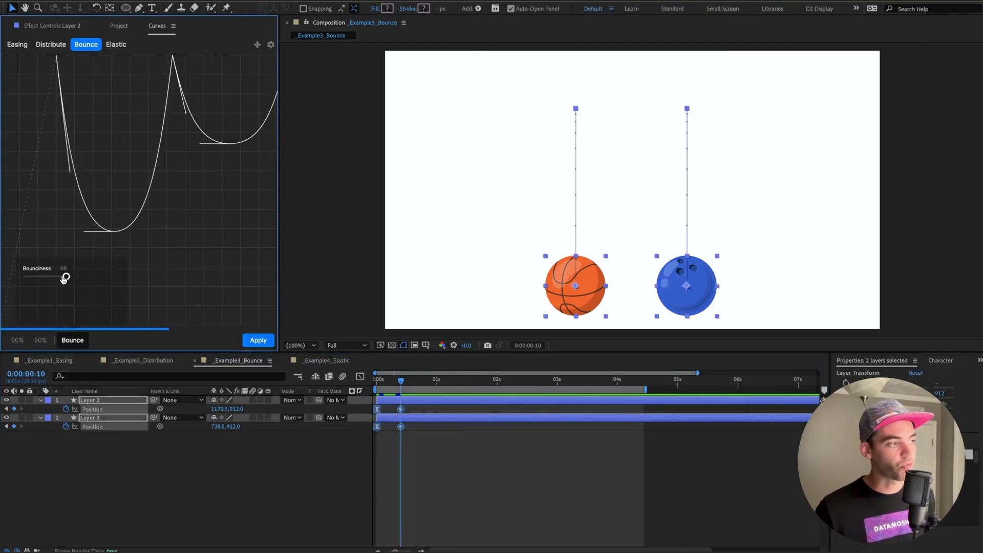
click(258, 341)
key(Home)
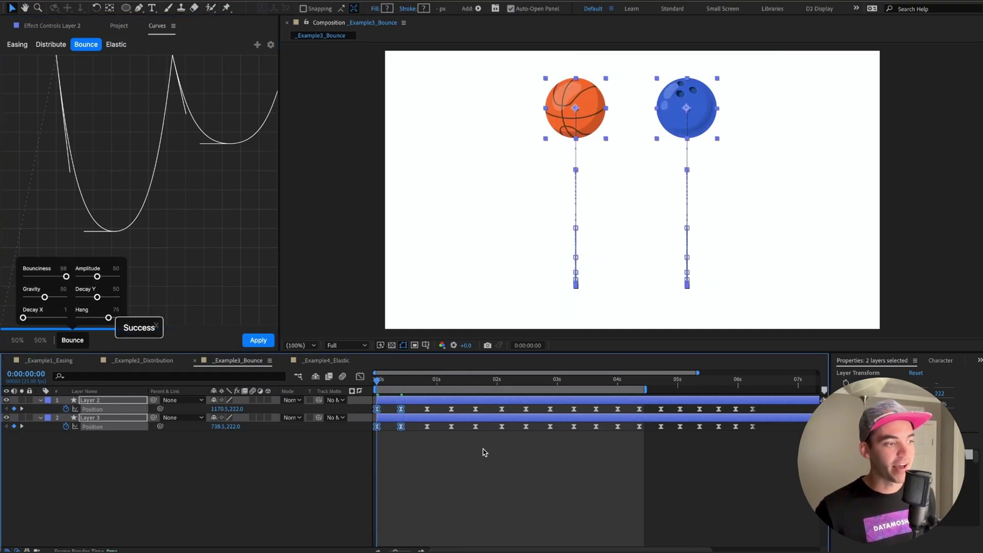
click(485, 452)
key(space)
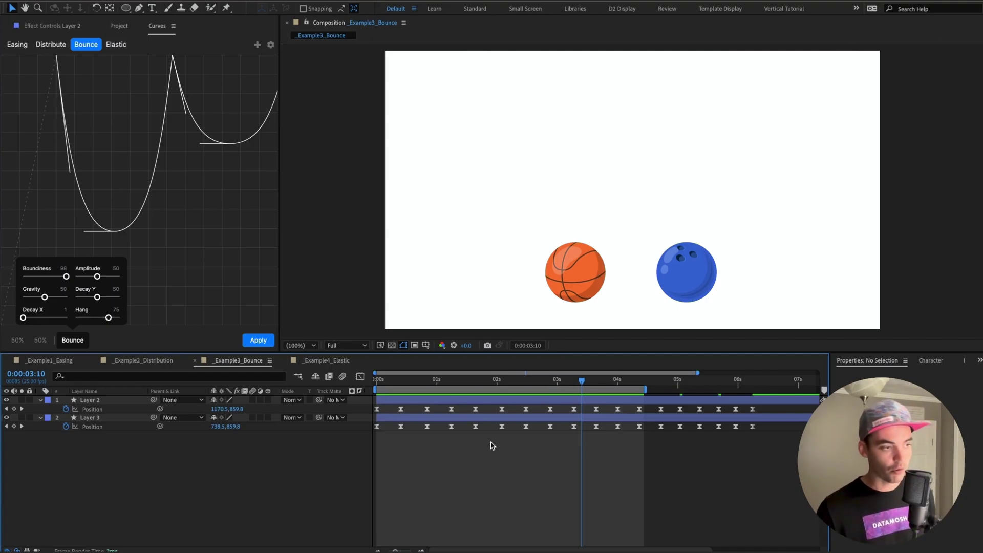
Replace the bounce on both balls with one using Bounciness 42 and Amplitude 89, and preview it from the first frame.
key(ctrl+z)
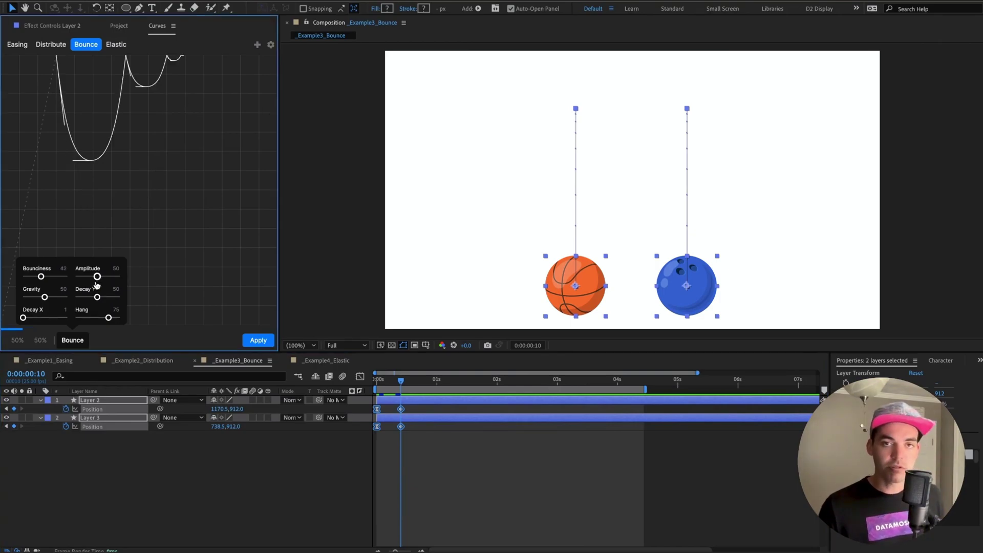
drag(96, 284, 114, 282)
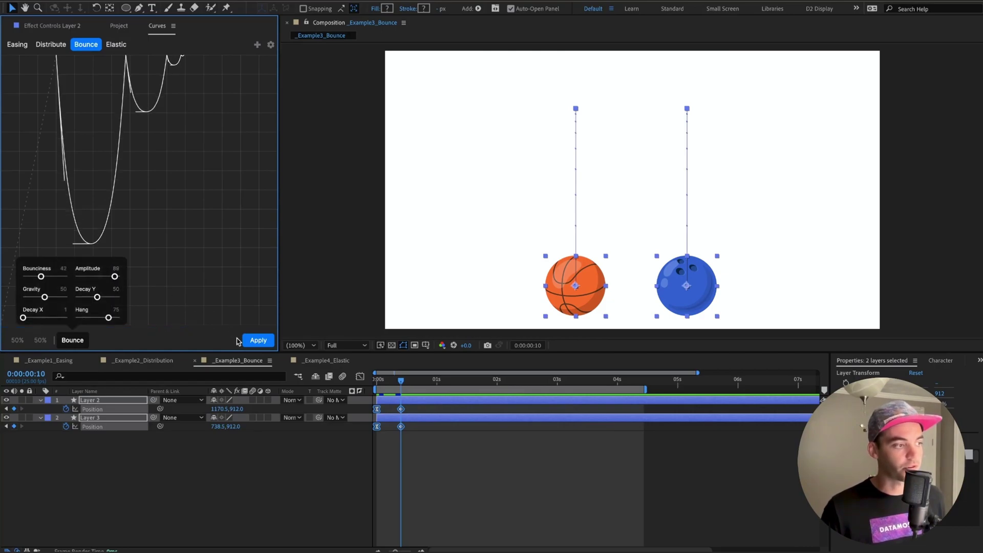
click(253, 341)
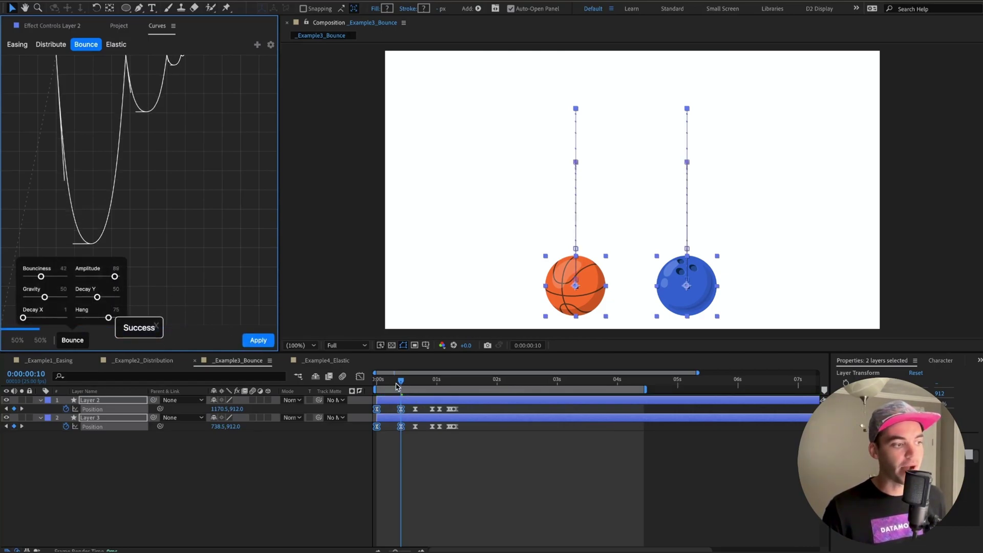
click(489, 465)
key(Home)
click(484, 459)
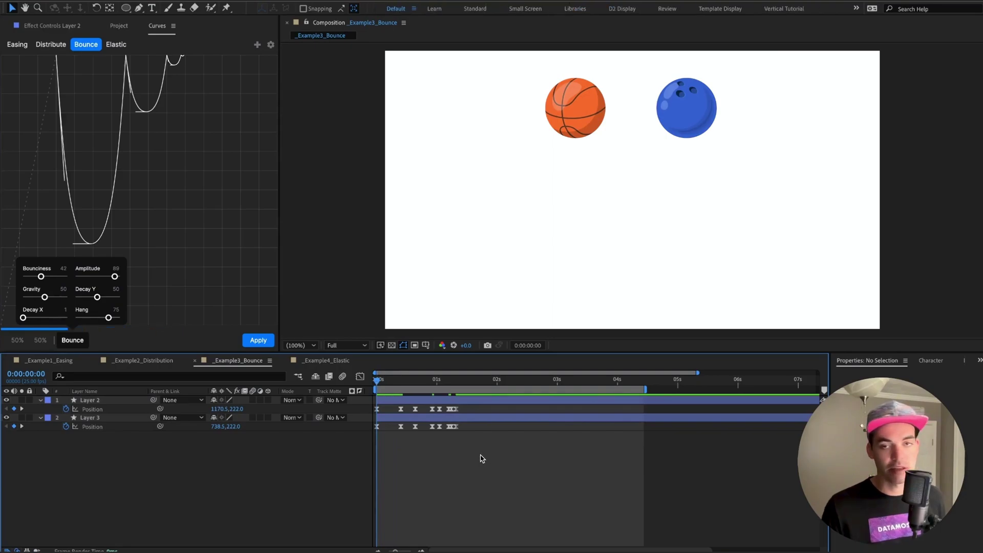
key(space)
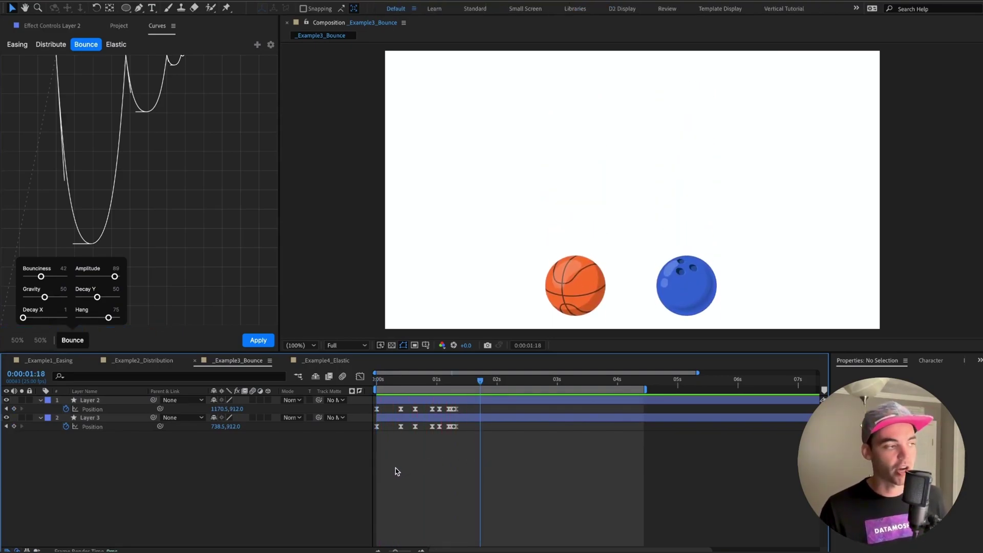
Replace the bounce on both balls with one using Amplitude 57 and Gravity 69, and preview it.
click(53, 265)
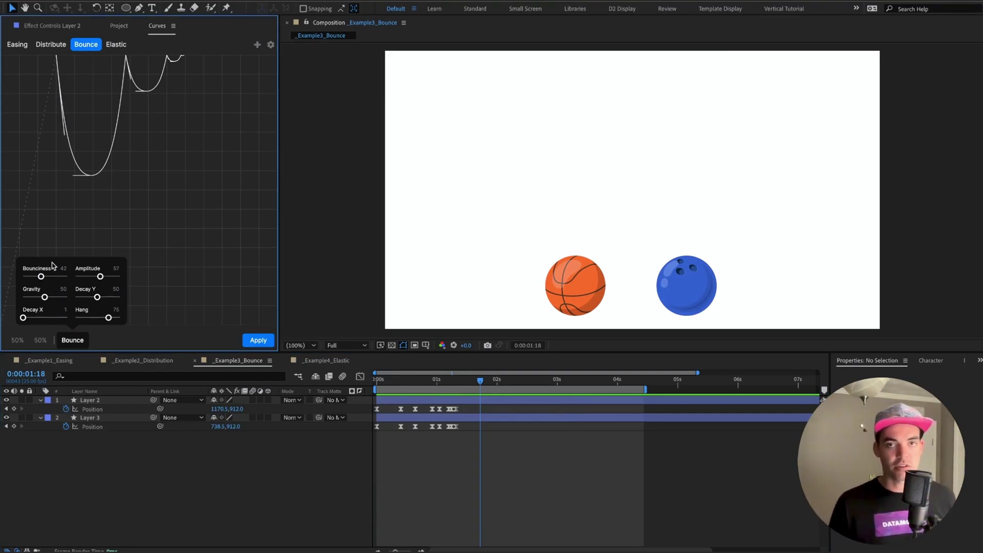
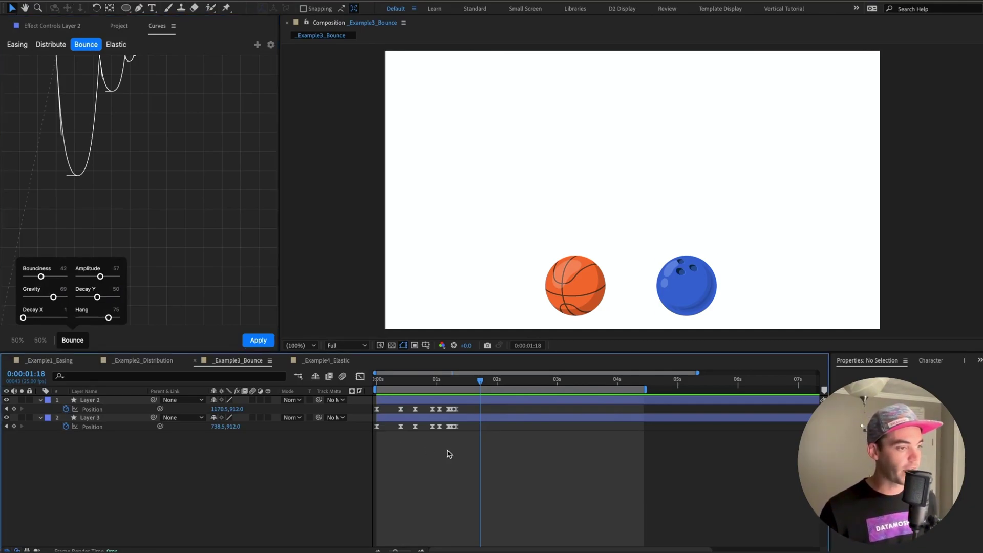
key(ctrl+z)
click(259, 340)
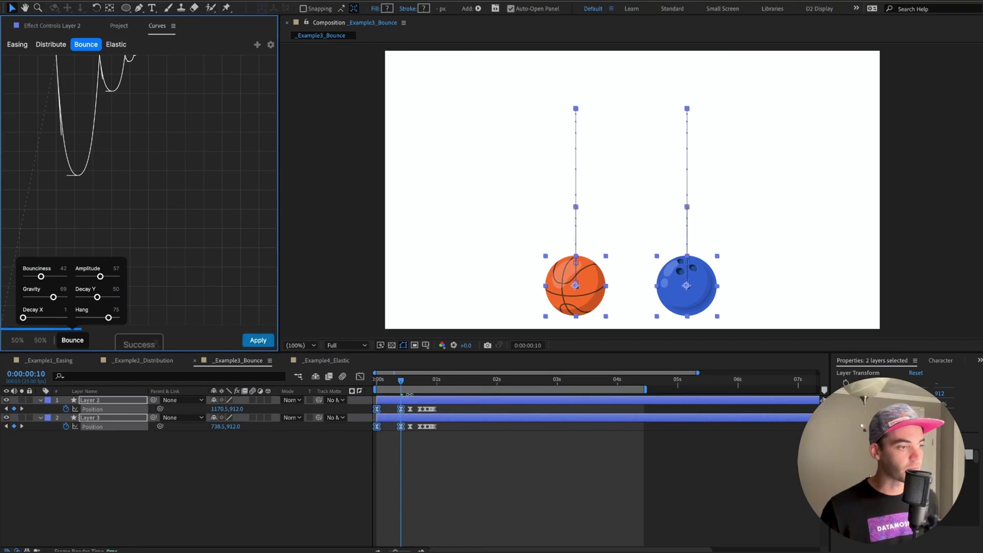
key(space)
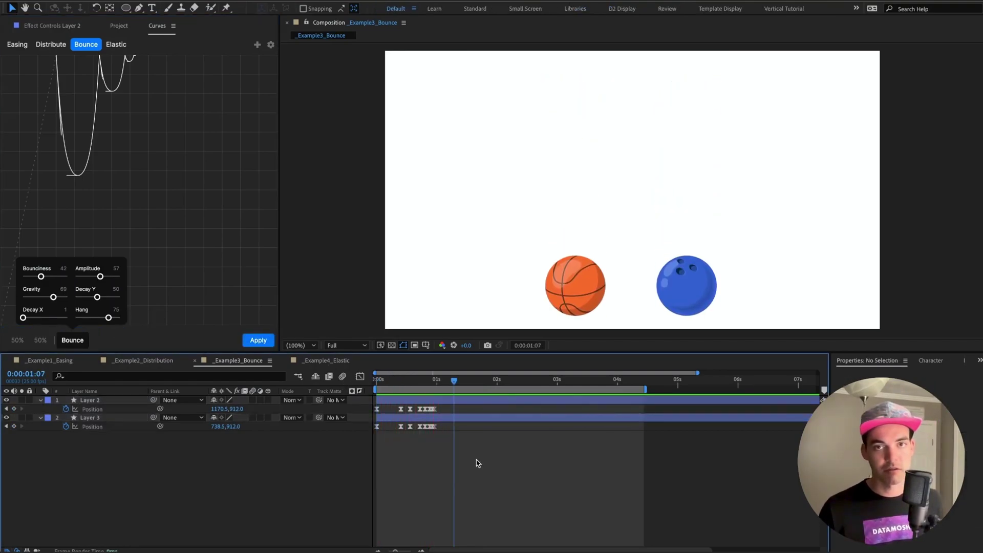
Undo the applied bounce, reapply it to both balls with Gravity set to 8, and preview the result.
key(ctrl+z)
drag(53, 297, 26, 297)
click(260, 344)
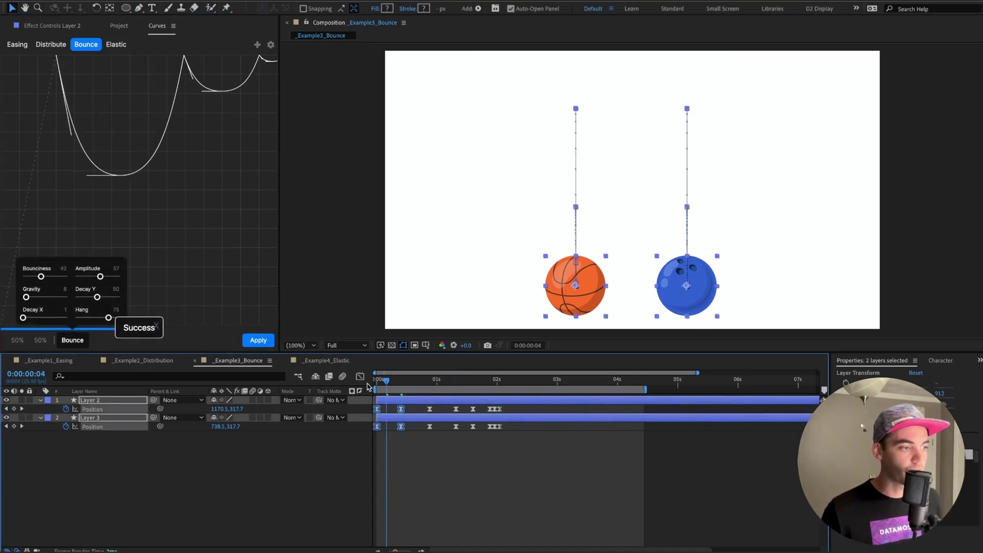
key(space)
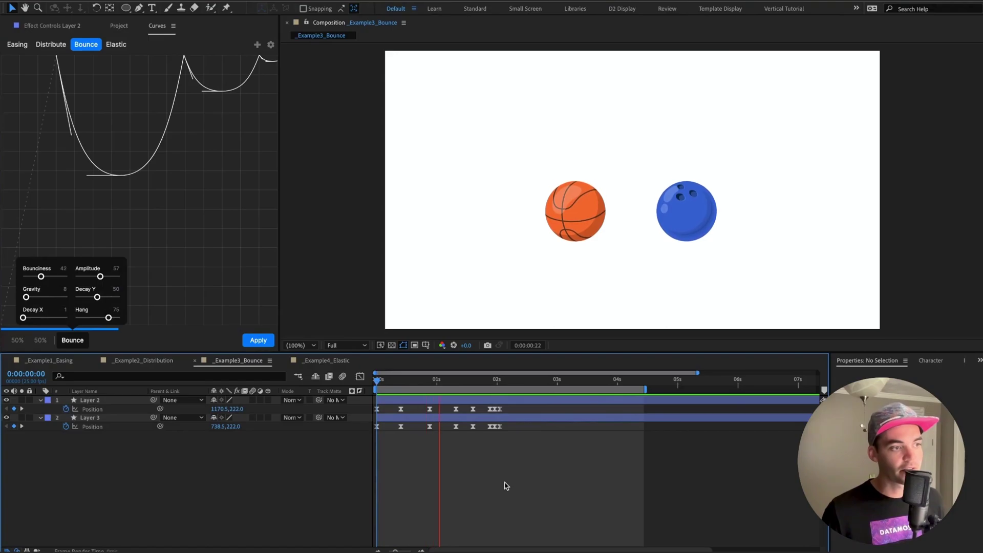
key(space)
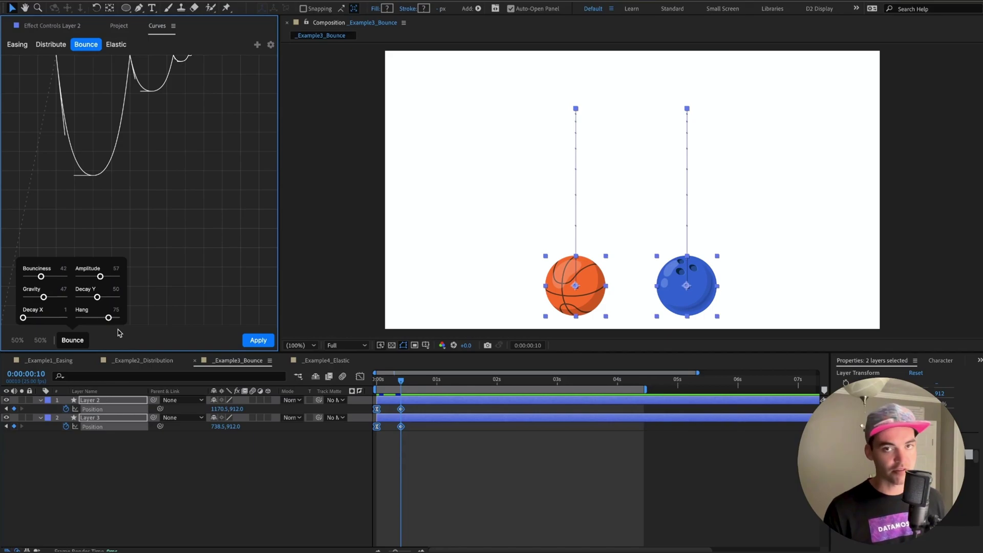
Try Decay Y at 10, raise it to 75, and apply and preview that bounce on both balls' Position keyframes.
drag(98, 297, 81, 301)
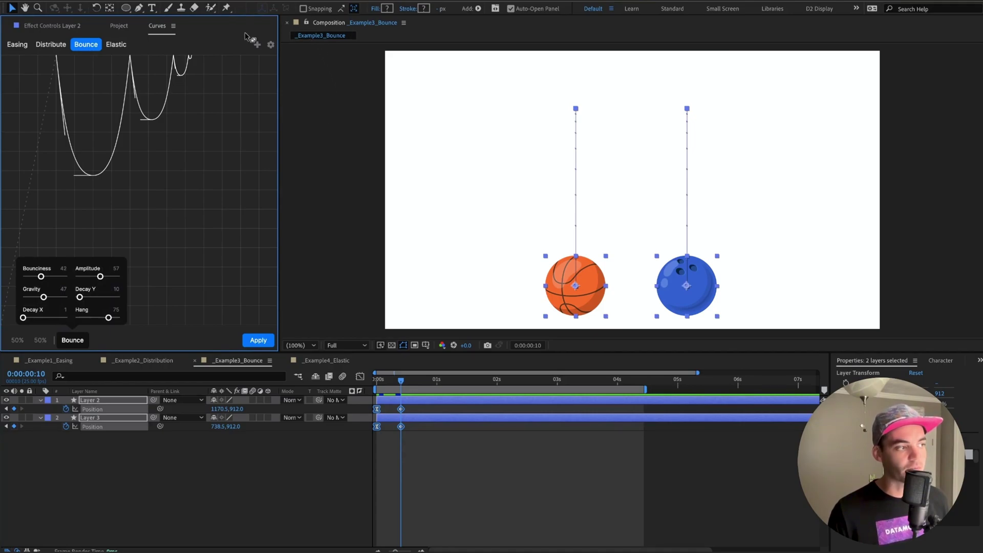
drag(80, 297, 108, 300)
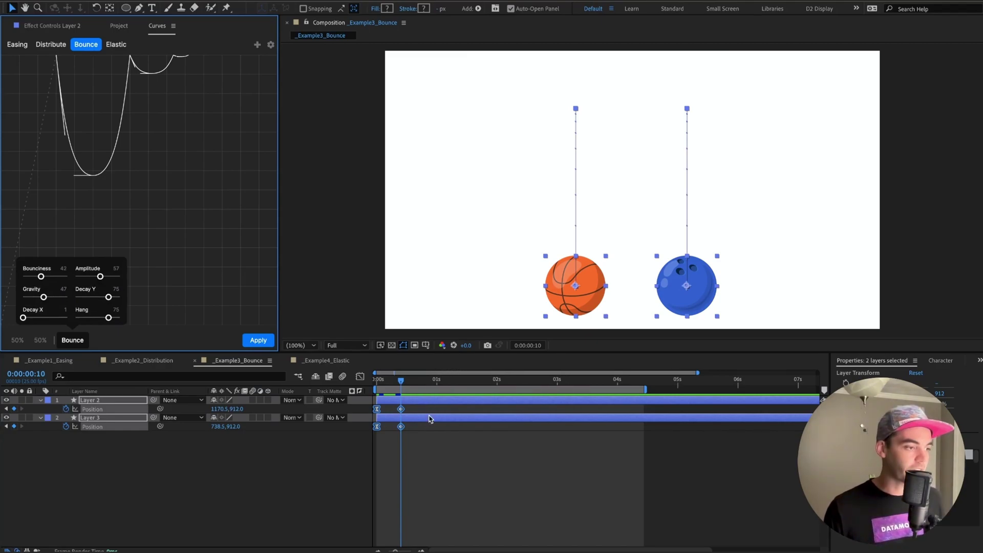
drag(424, 410, 375, 438)
click(259, 340)
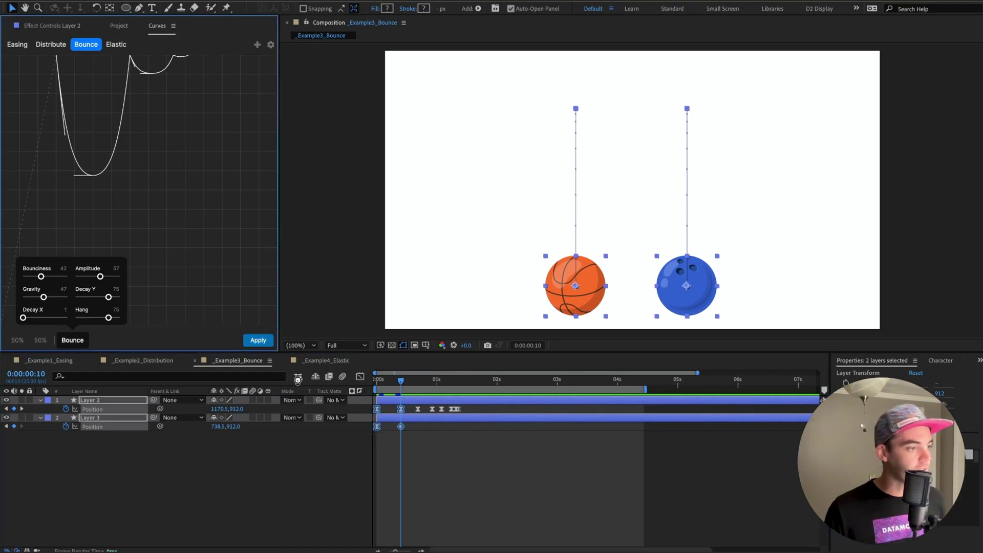
click(451, 463)
key(space)
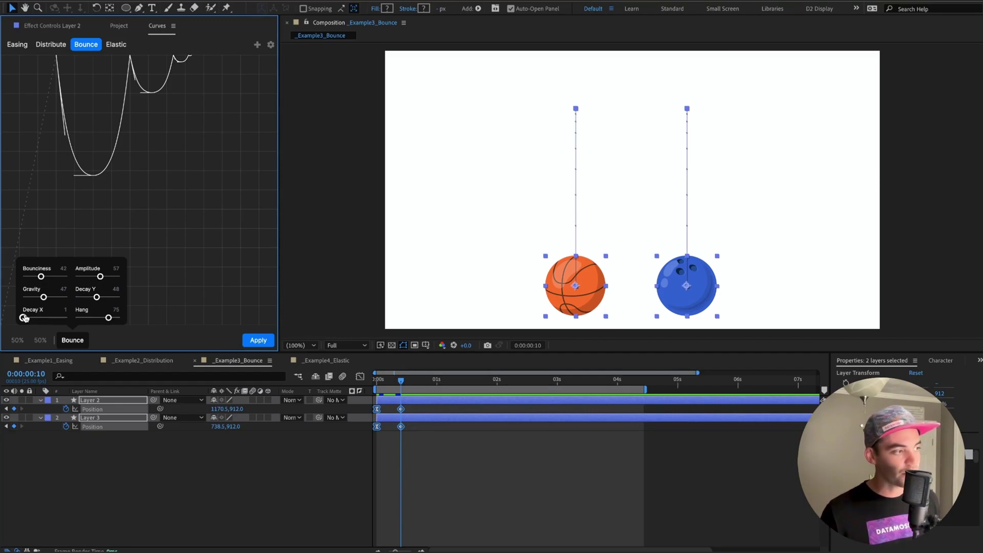
Try the bounce with Decay X at 61 on both balls' Position keyframes, and return Decay X to 1.
drag(24, 318, 50, 318)
click(258, 341)
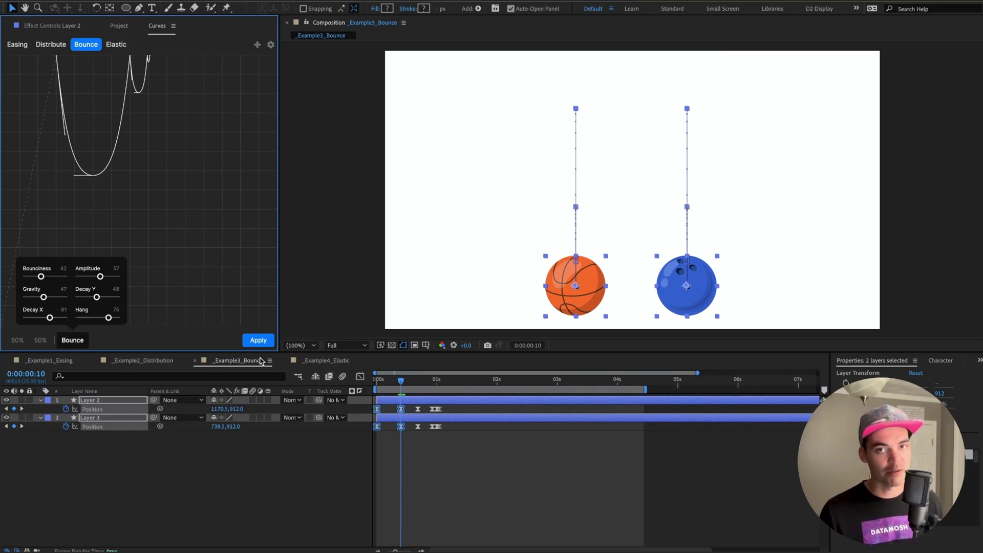
drag(49, 318, 23, 317)
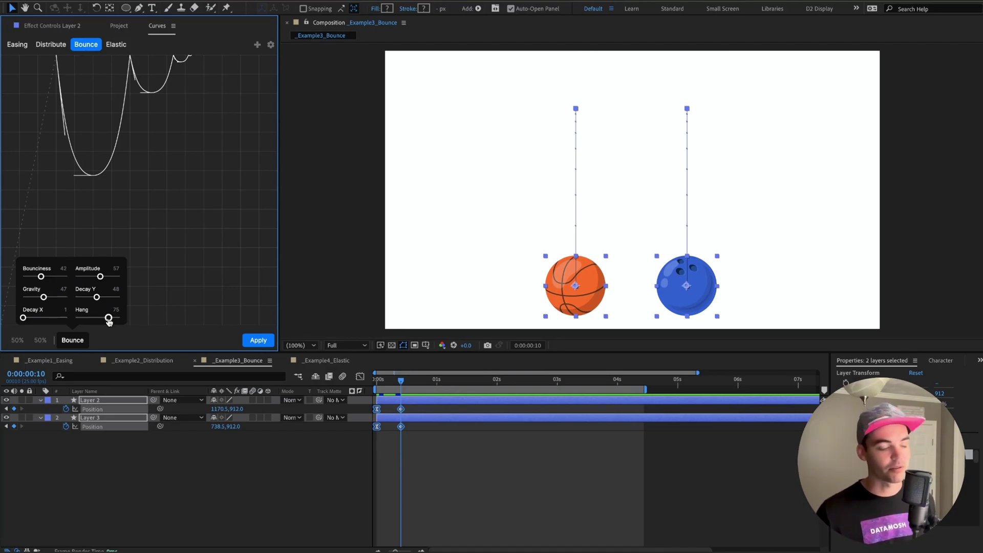
Set Hang to 100, apply the bounce to both balls' Position keyframes, and return to the first frame.
drag(108, 319, 121, 317)
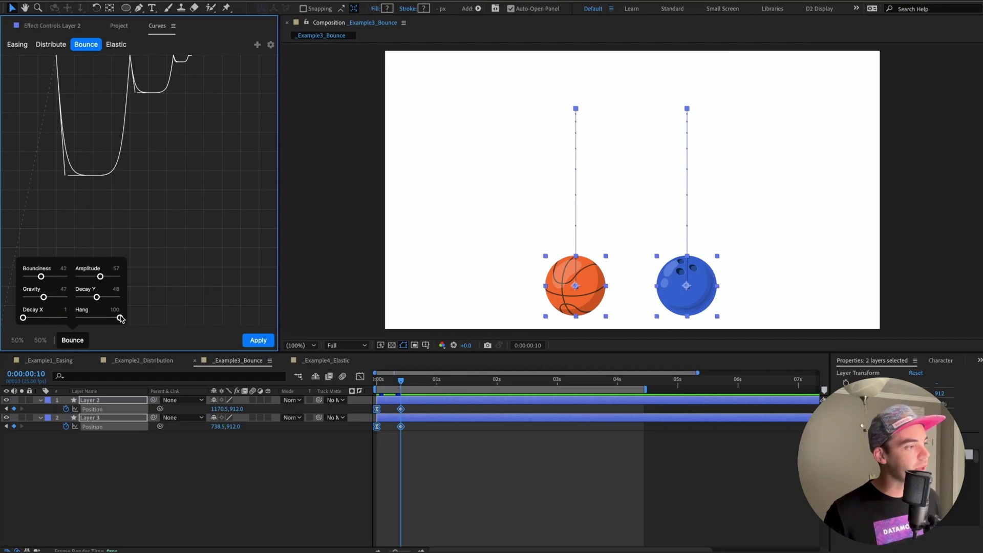
drag(116, 320, 118, 319)
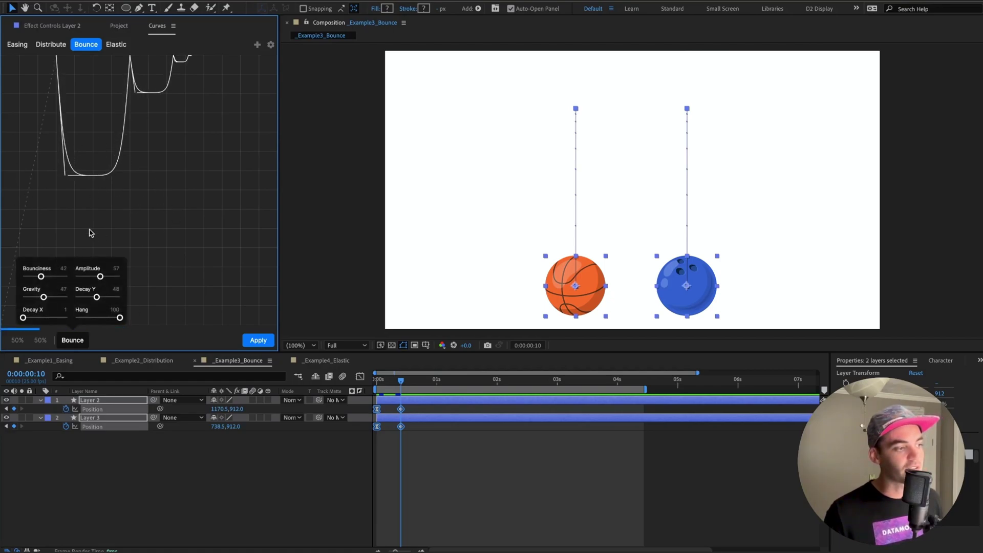
click(258, 340)
key(Home)
click(477, 447)
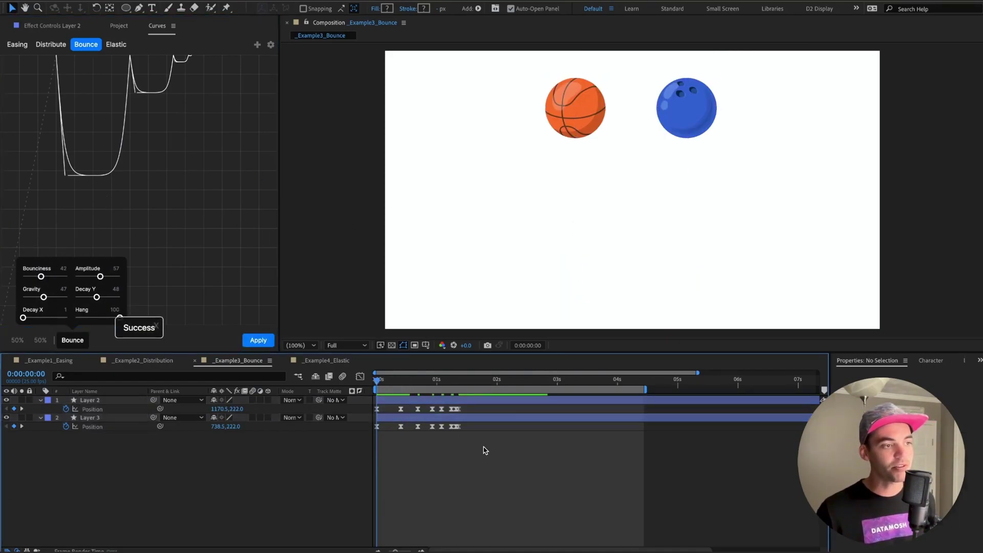
Preview the bounce with Hang at 100 twice, and undo it on both balls.
key(space)
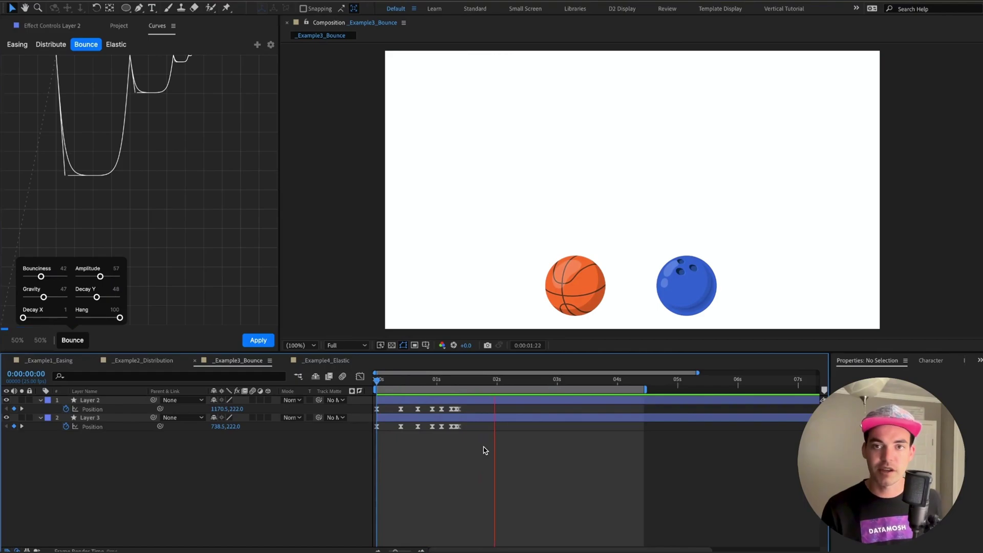
key(space)
key(Home)
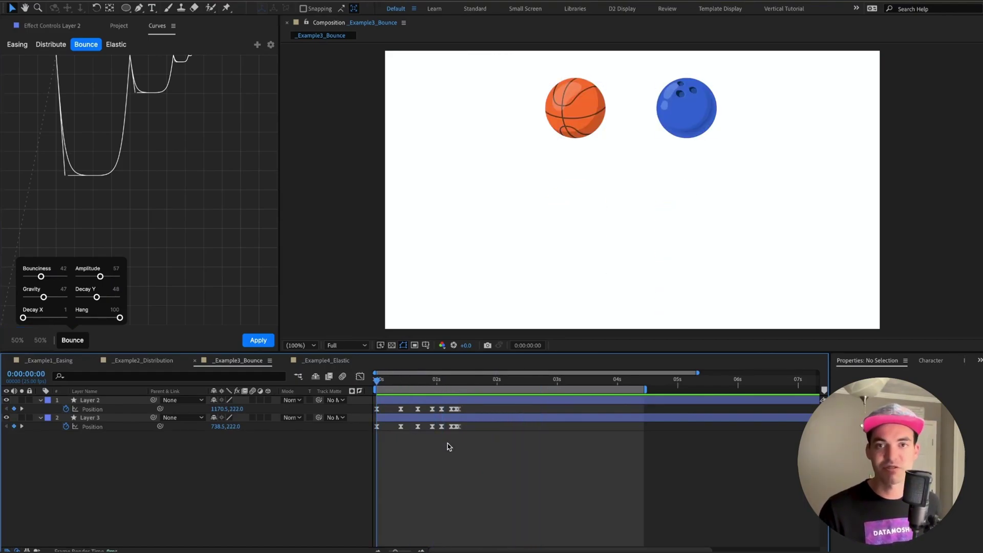
key(space)
key(space)
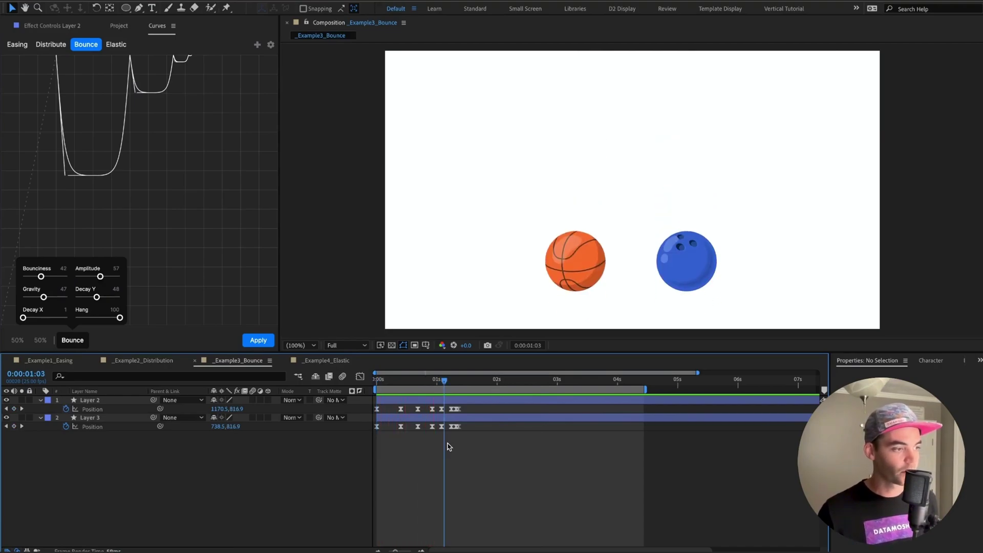
key(ctrl+z)
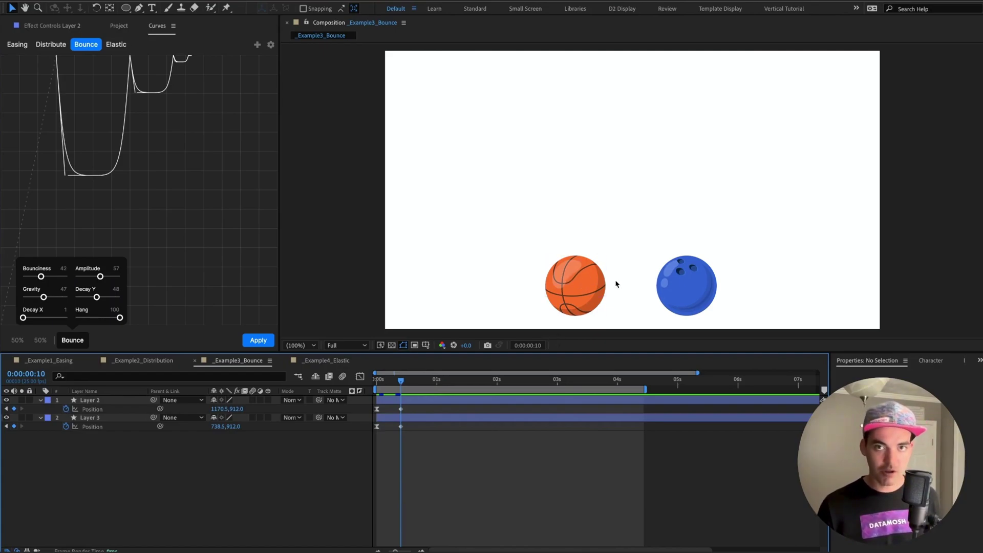
Apply a bounce with Bounciness 92, Decay Y 32 and Hang 86 to only the basketball's Position keyframes, and preview it against the bowling ball.
click(421, 401)
click(403, 418)
drag(425, 436, 360, 423)
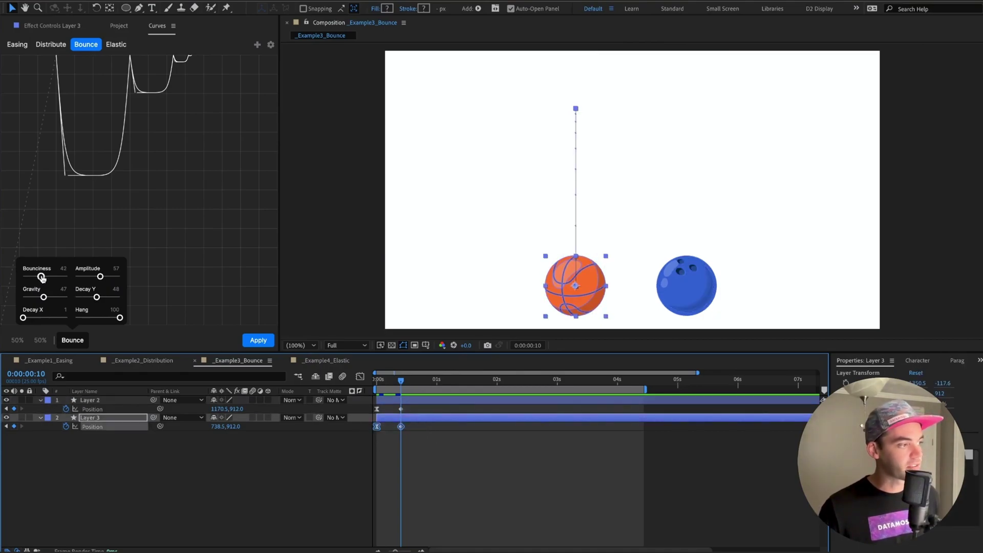
drag(41, 278, 61, 277)
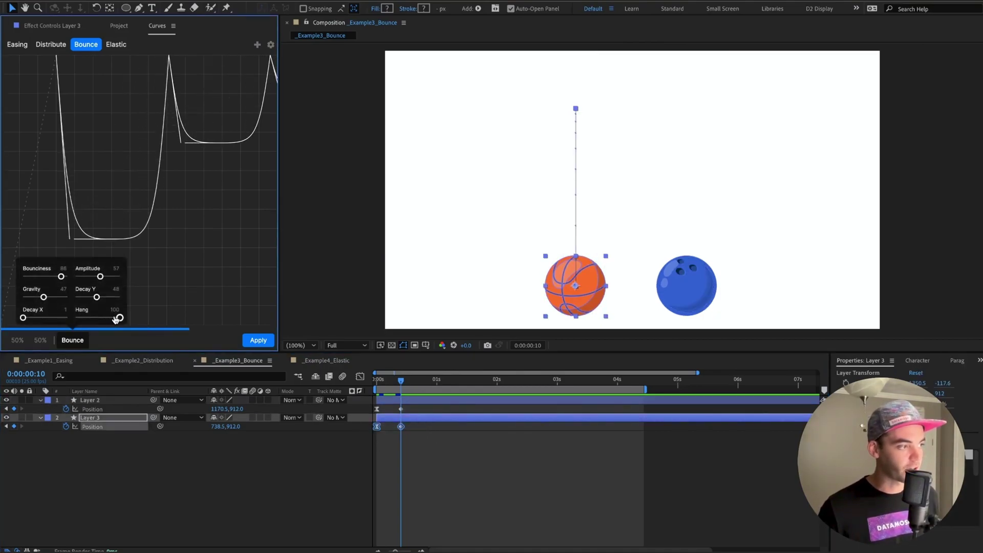
drag(116, 320, 64, 277)
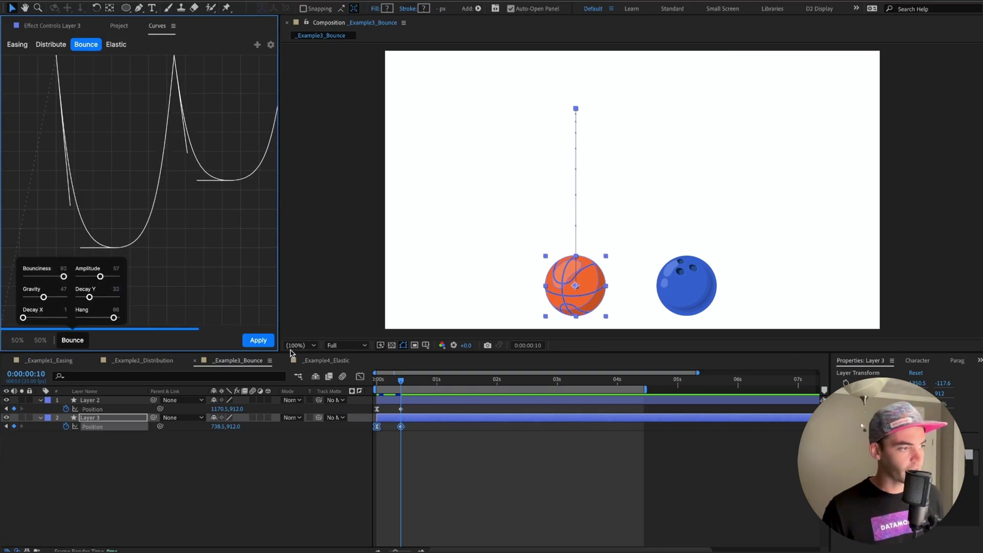
click(259, 341)
click(511, 502)
key(Home)
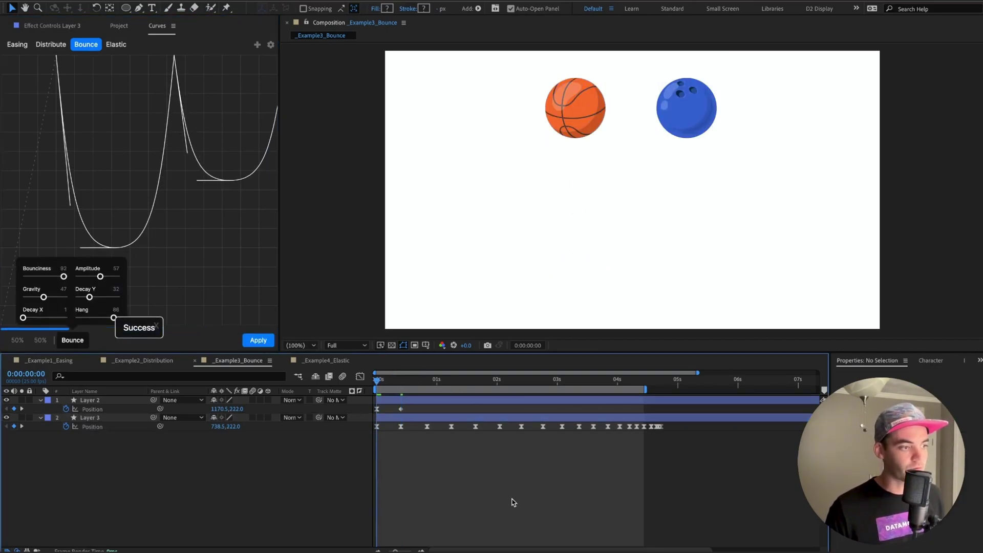
key(space)
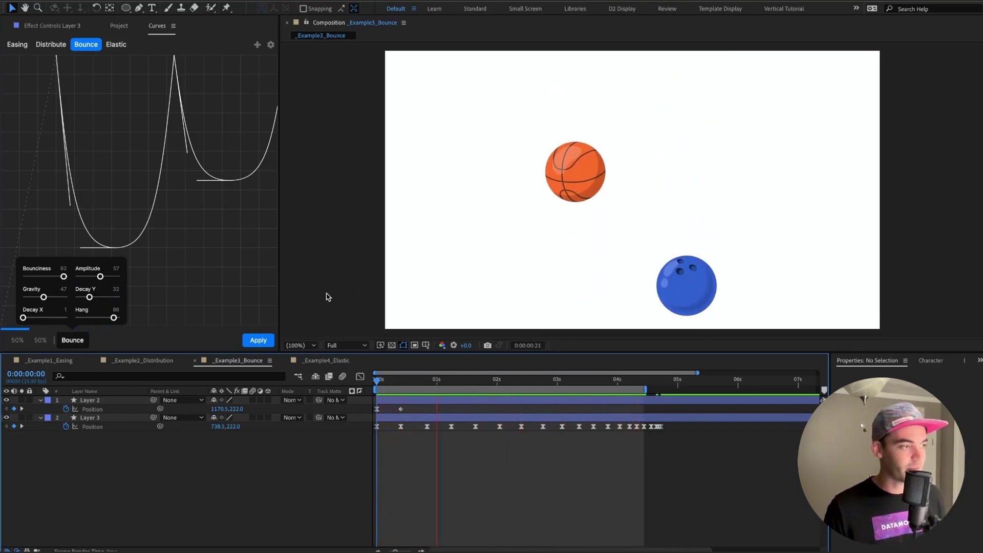
key(space)
Try Bounciness 100, Amplitude 51 and Decay Y 49 on the basketball's Position keyframes, and preview the bounce from the first frame.
drag(89, 297, 66, 281)
click(253, 339)
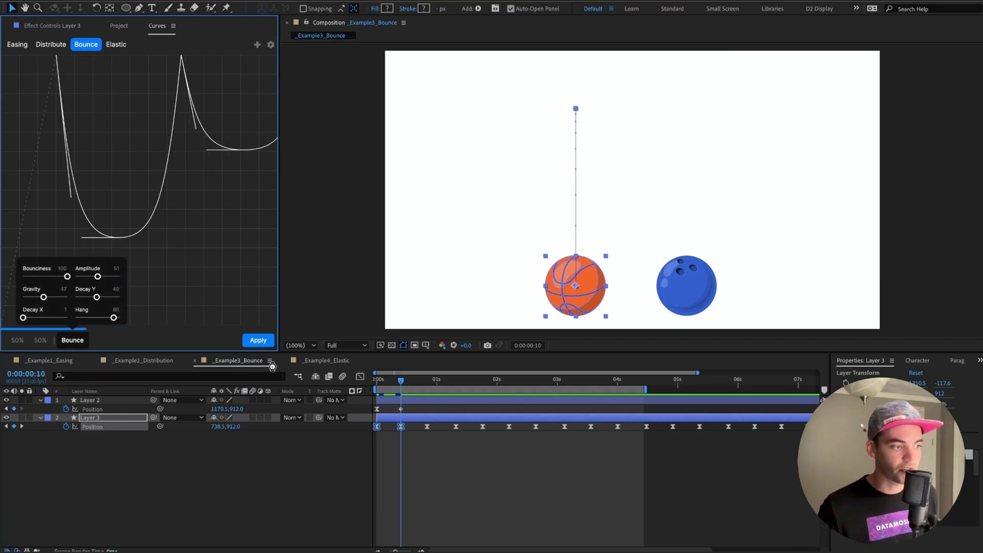
key(Home)
click(492, 470)
key(space)
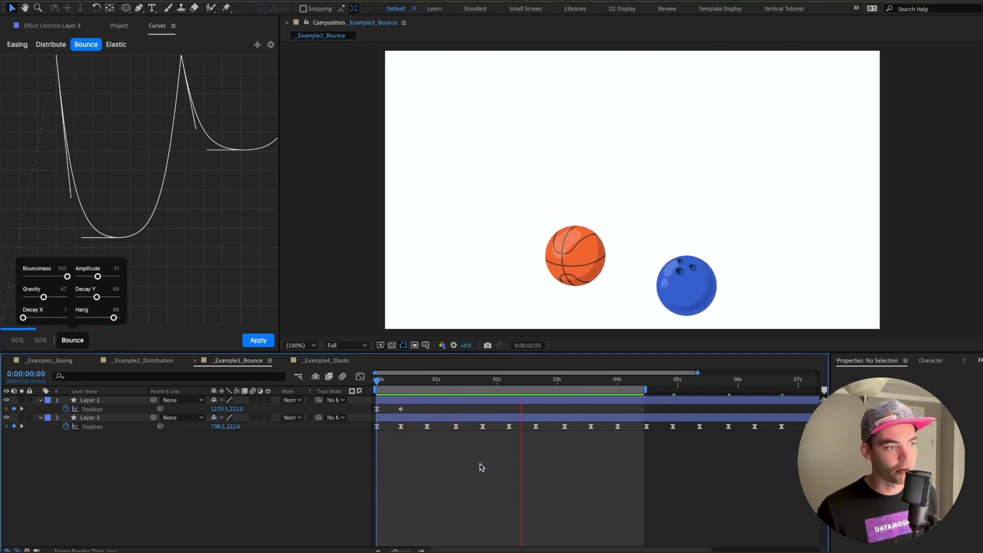
key(space)
Undo the basketball's bounce, reapply it with Bounciness 93 and Gravity 54, and scrub through the first bounces.
key(ctrl+z)
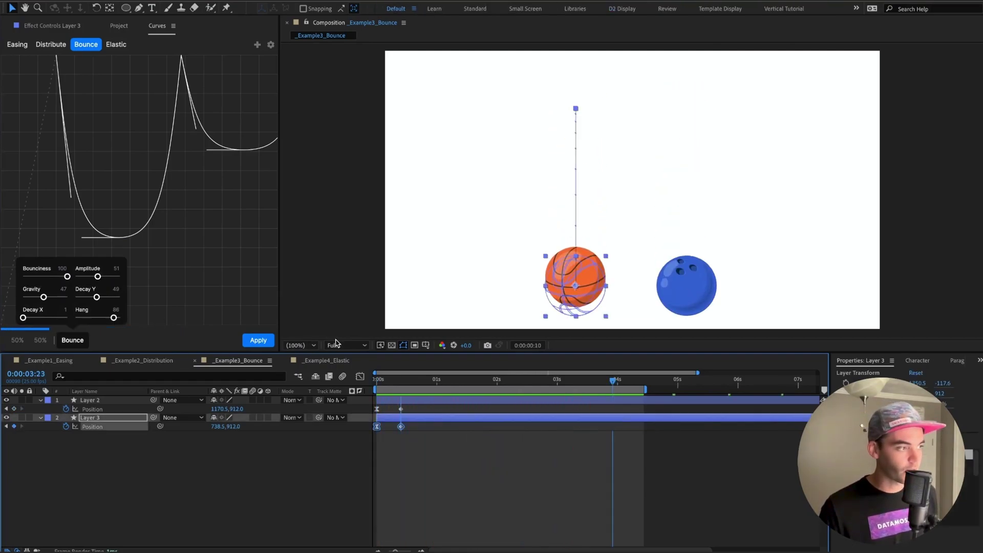
drag(43, 297, 61, 279)
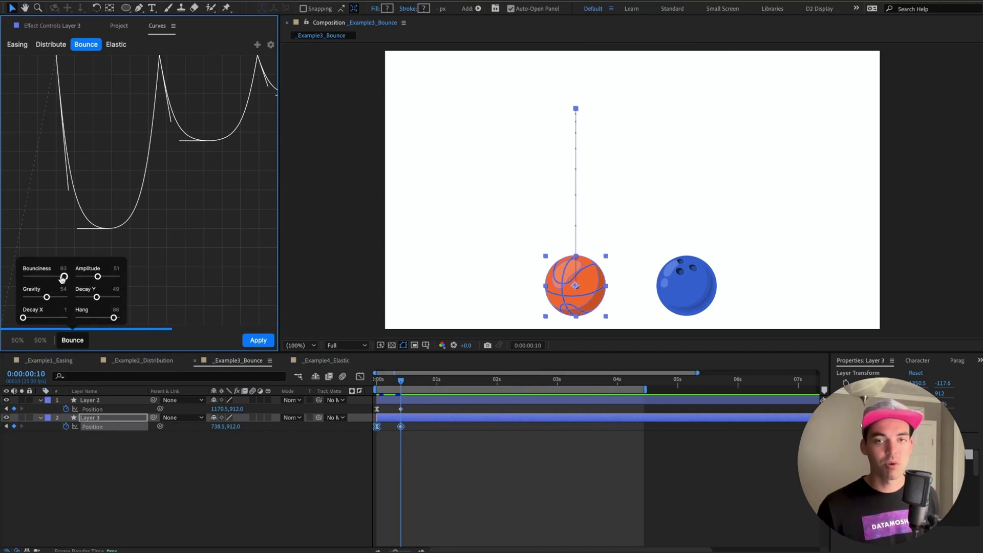
click(257, 342)
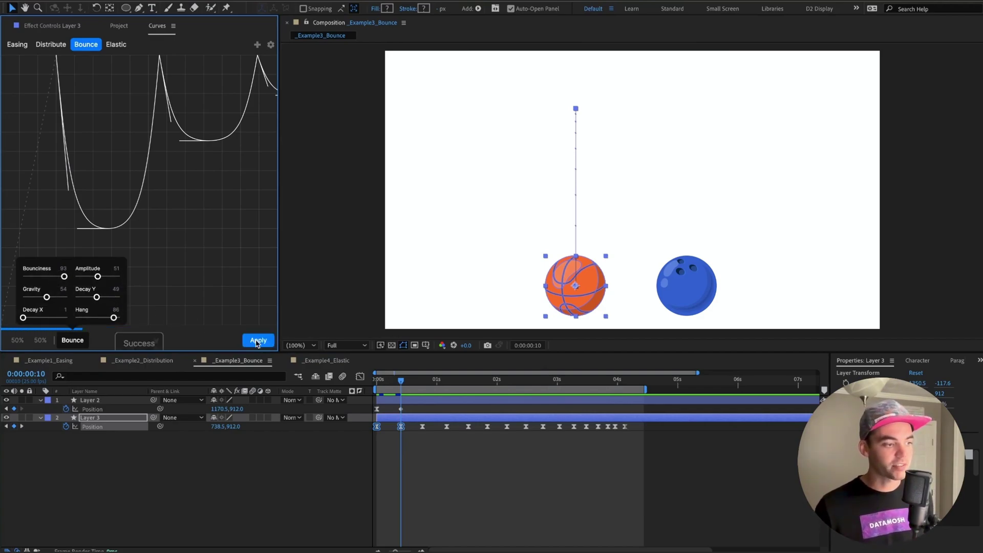
click(450, 461)
click(393, 384)
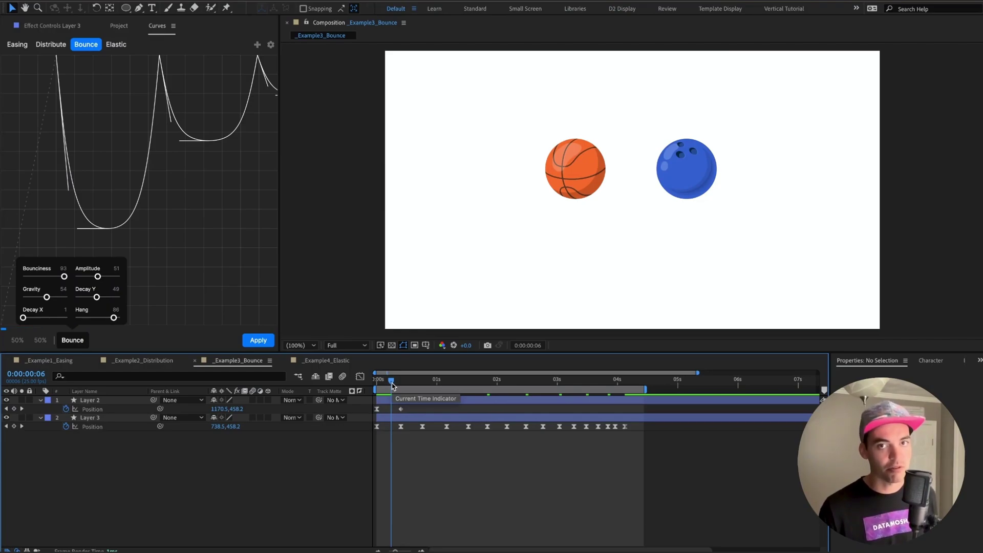
drag(392, 385, 451, 382)
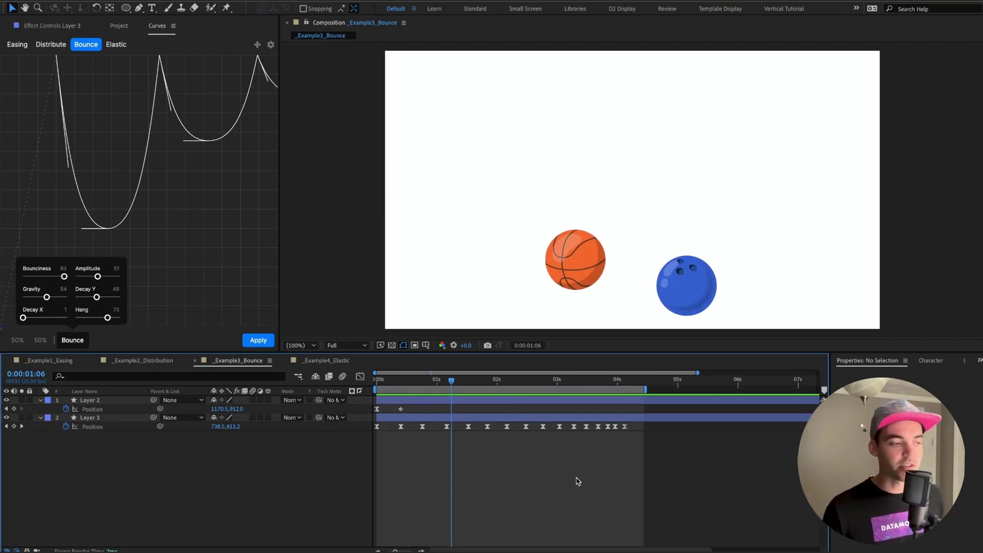
Apply a bounce with Bounciness 17, Amplitude 31, Gravity 66, Decay Y 69 and Hang 73 to the bowling ball's Position keyframes, and return to the first frame.
click(334, 423)
click(376, 410)
drag(421, 408, 375, 411)
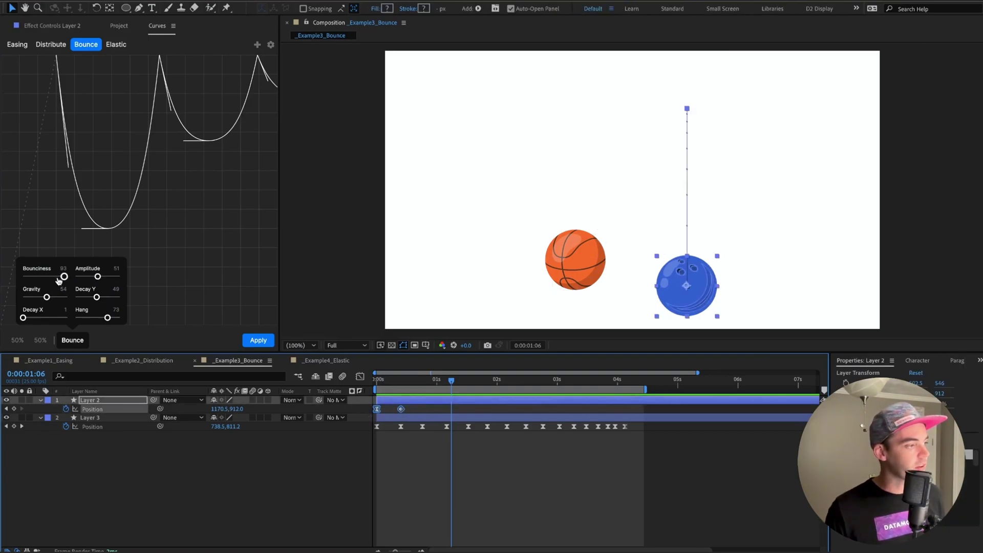
drag(59, 279, 36, 277)
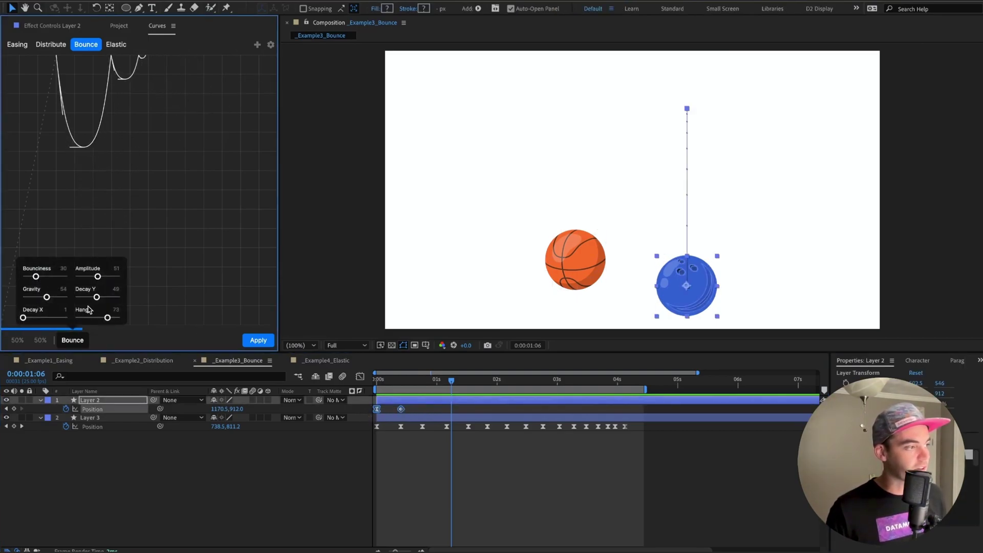
drag(96, 297, 104, 299)
drag(36, 277, 48, 300)
drag(97, 276, 91, 282)
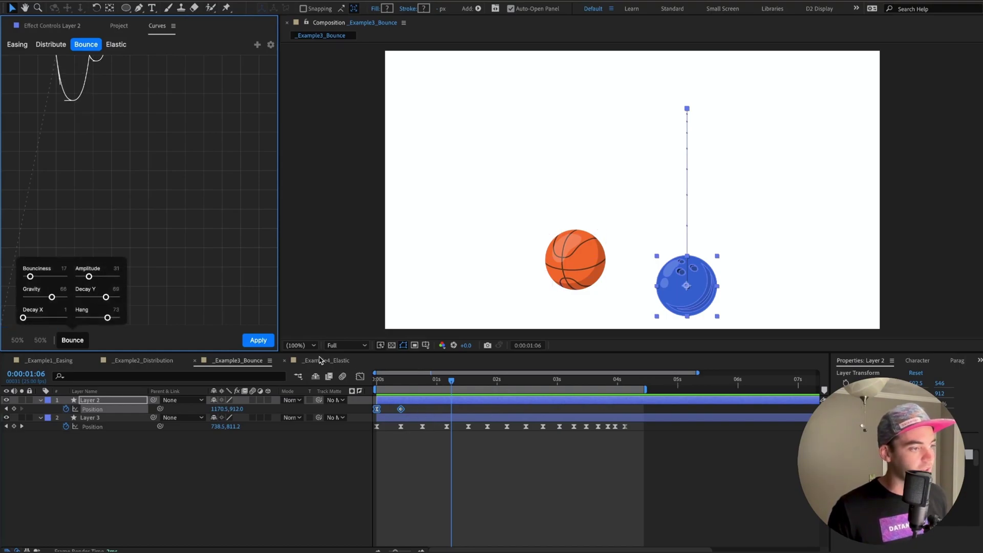
click(259, 341)
click(670, 449)
key(Home)
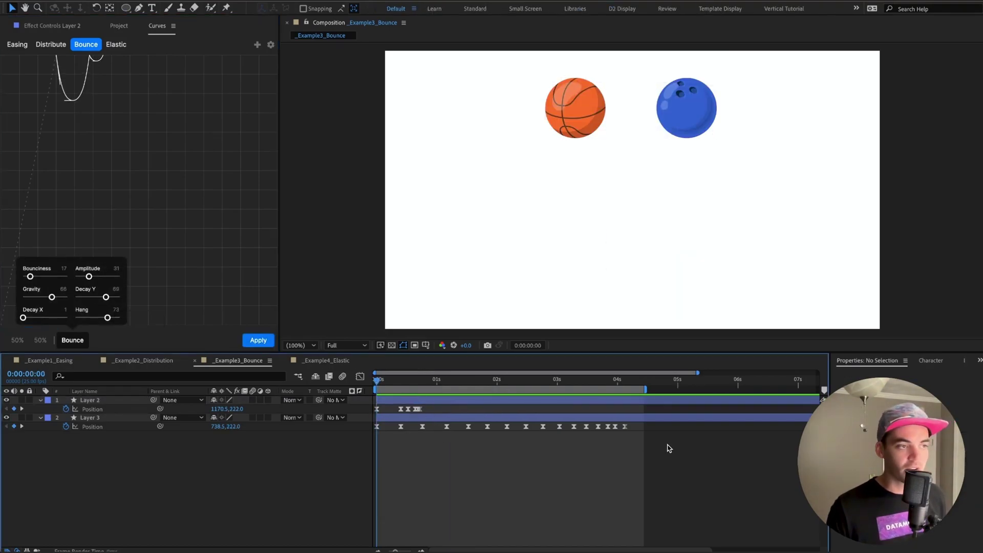
Preview both balls' differing bounces and scrub through the bowling ball's short rebounds.
key(space)
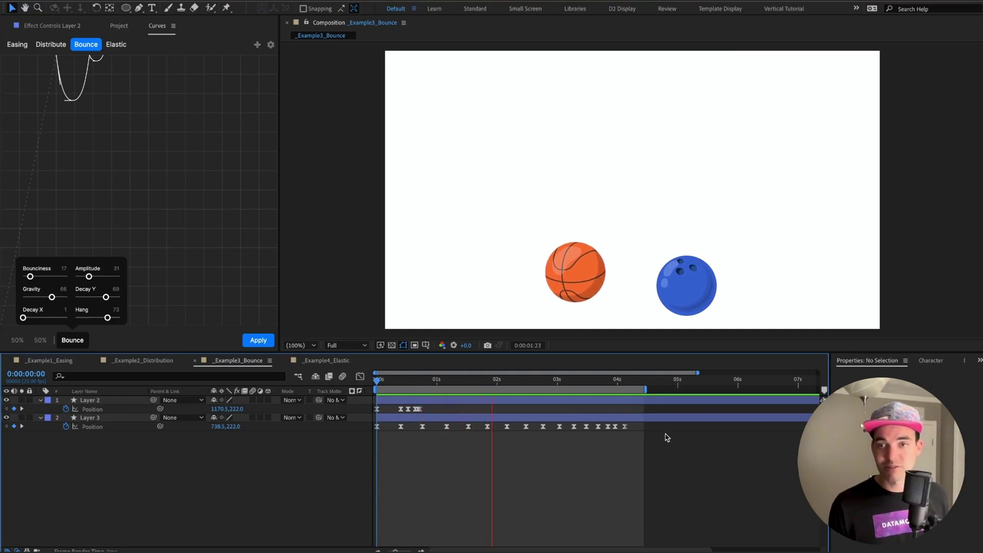
click(401, 383)
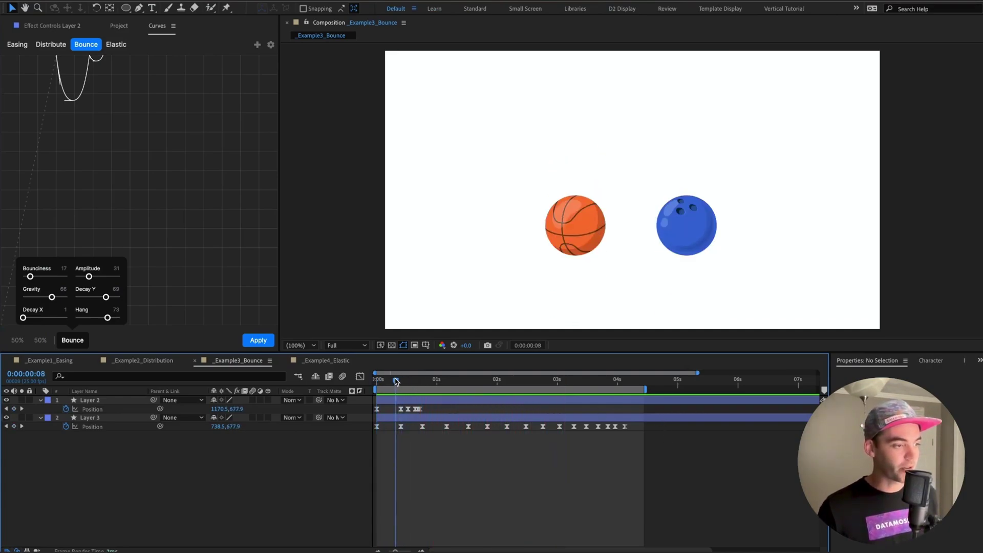
drag(400, 383, 420, 387)
key(space)
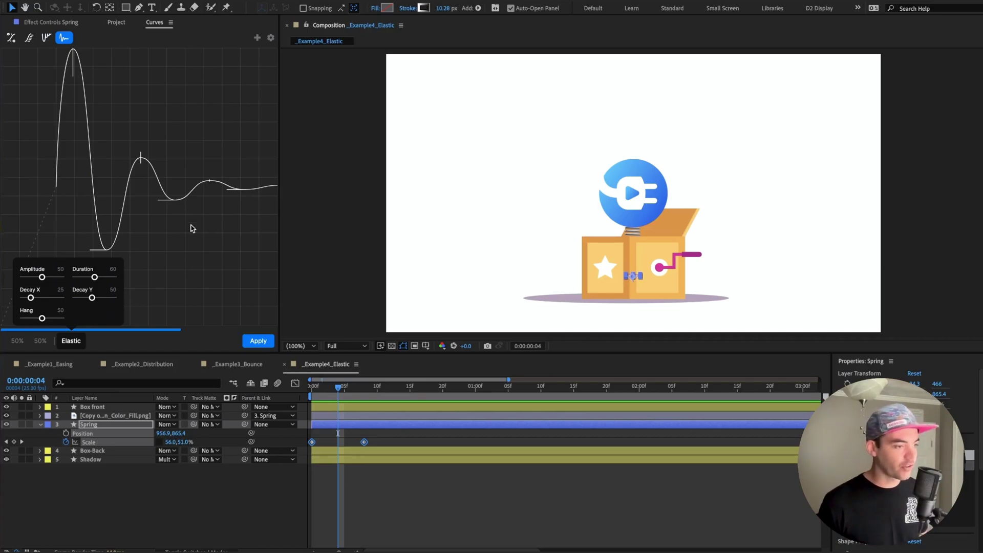
Apply the Elastic curve with Amplitude 50, Duration 60, Decay X 25, Decay Y 50 and Hang 50 to the Spring layer's Scale keyframes.
drag(337, 389, 326, 393)
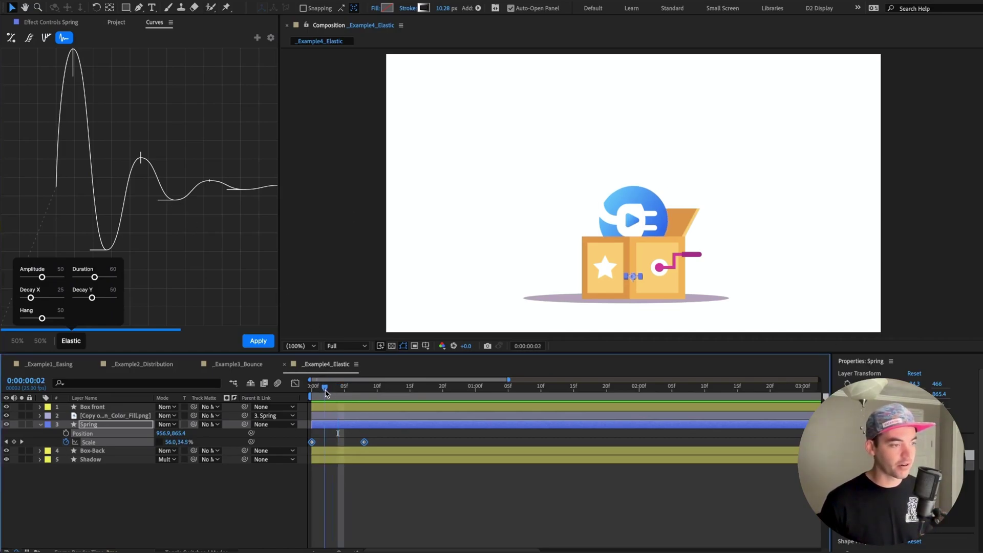
drag(385, 434, 279, 453)
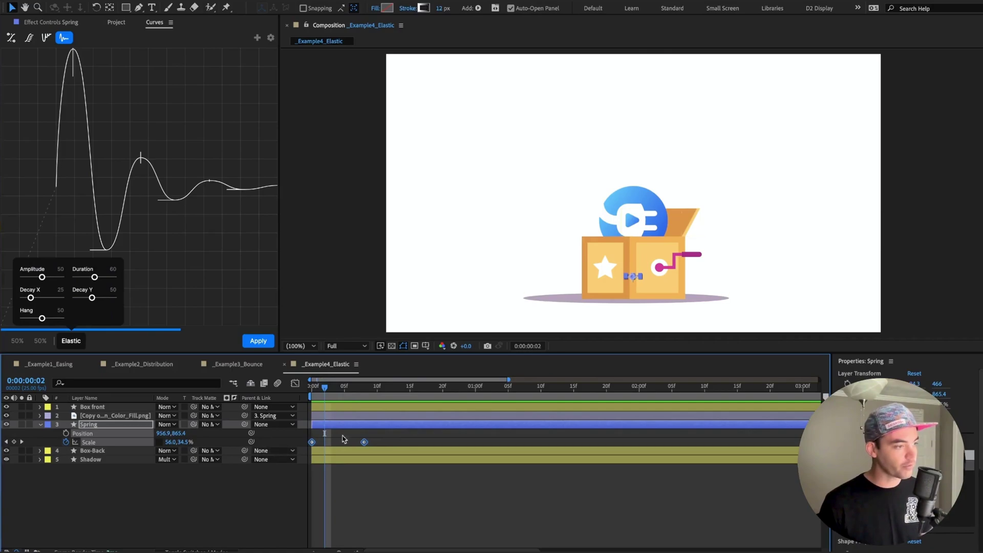
click(263, 347)
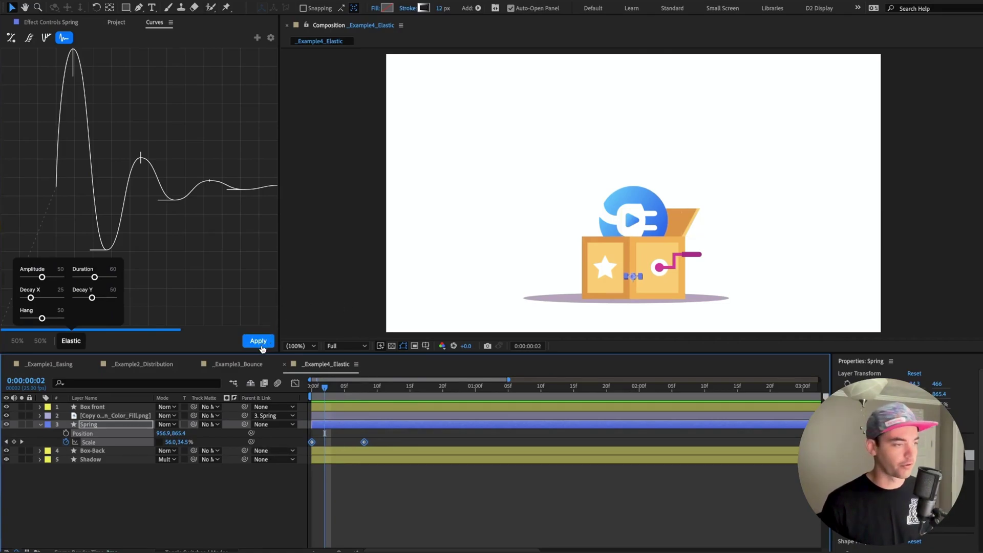
click(317, 394)
key(Page_Up)
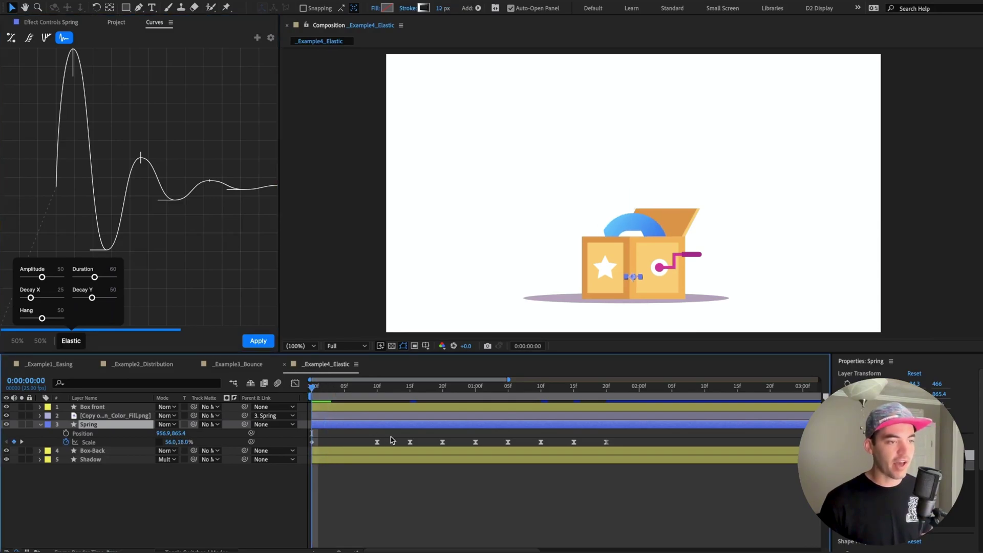
Play back the jack-in-the-box spring's elastic motion, deselect the layer, and replay it.
key(space)
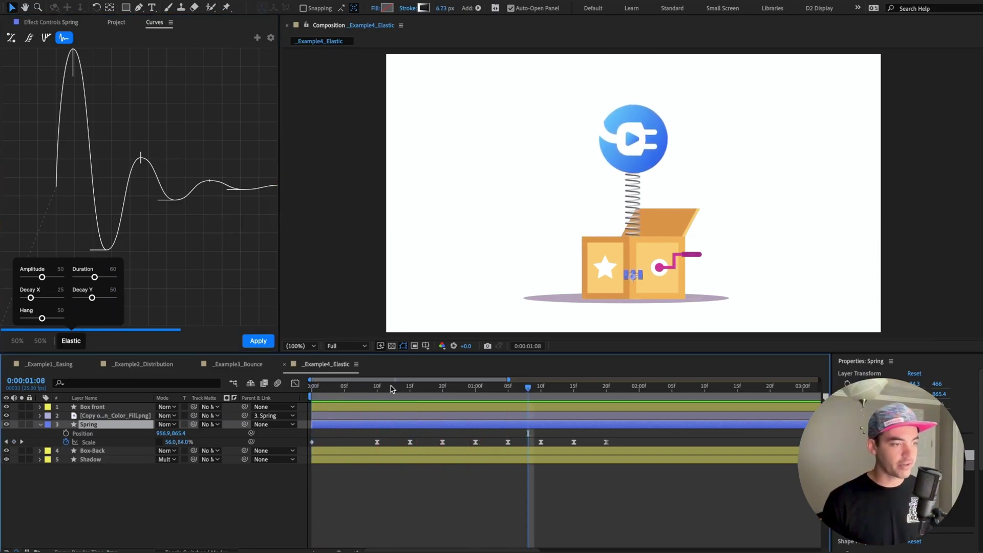
key(space)
click(395, 489)
key(space)
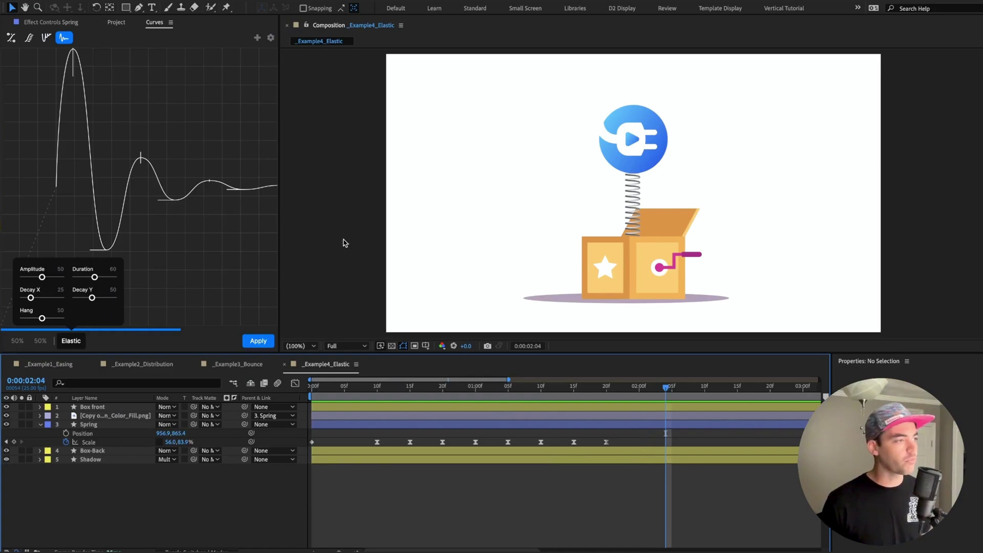
Examine the Spring layer's Scale curve in the Graph Editor, and return to the layer bar view.
click(94, 444)
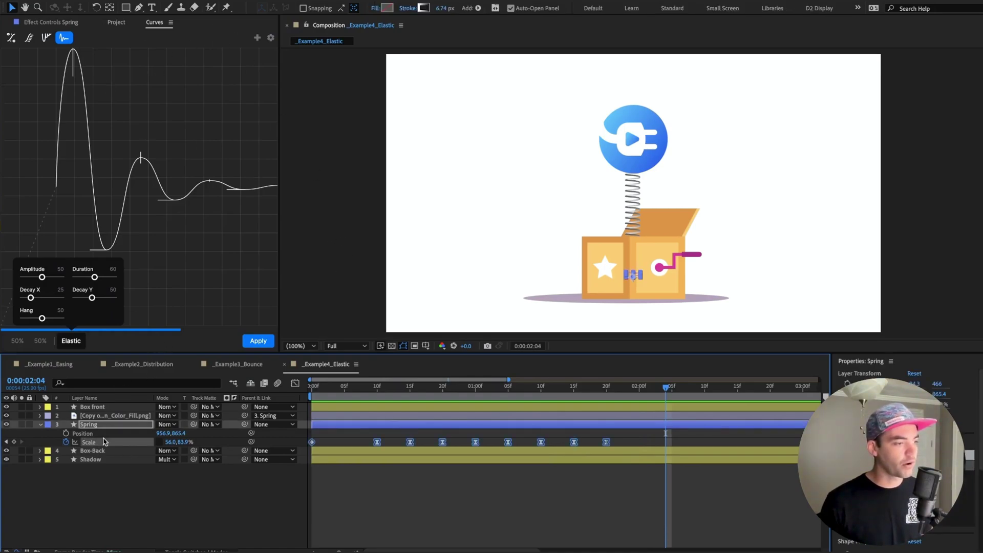
click(295, 383)
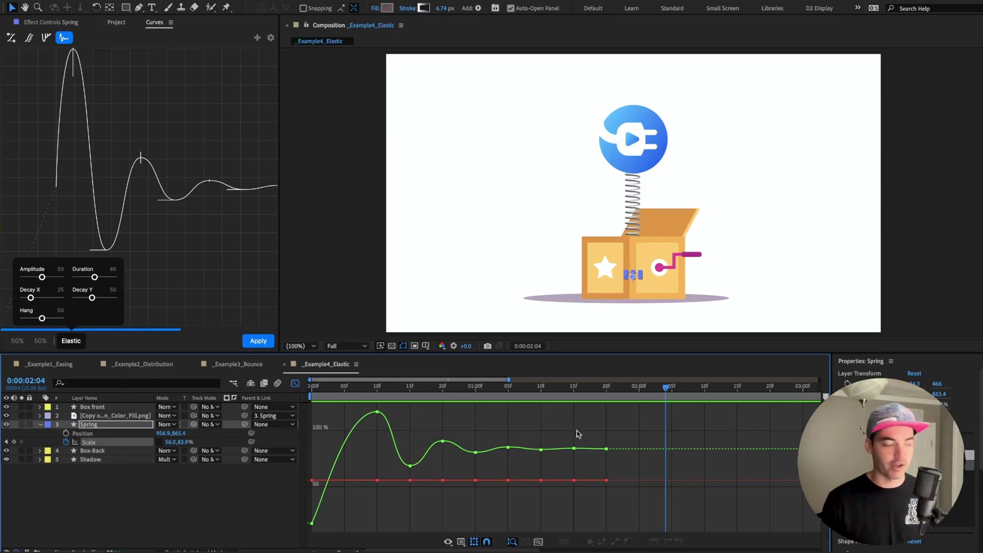
click(295, 383)
click(383, 270)
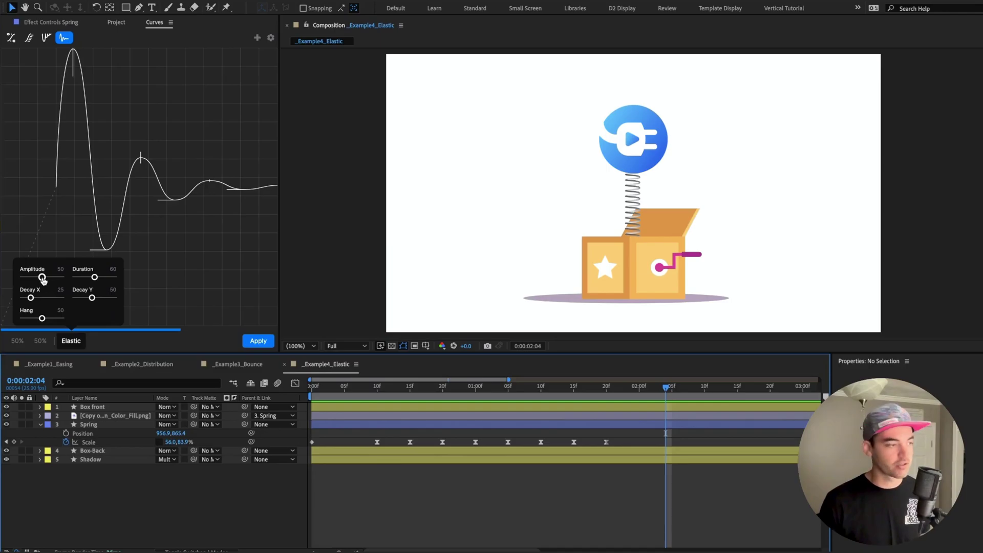
Set the elastic Amplitude to 26, apply it to the Spring layer's Scale keyframes, and preview the motion.
drag(43, 279, 31, 280)
click(258, 340)
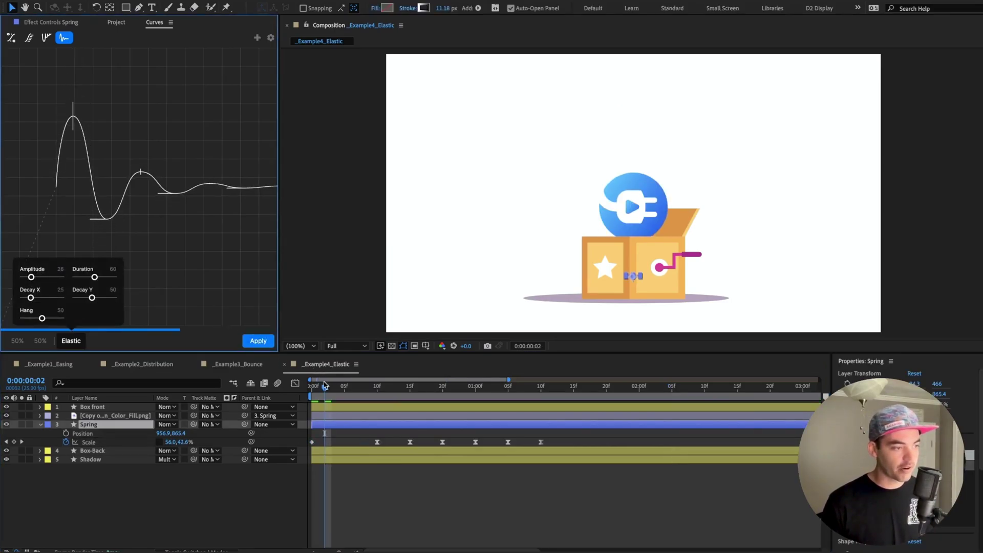
key(space)
click(392, 451)
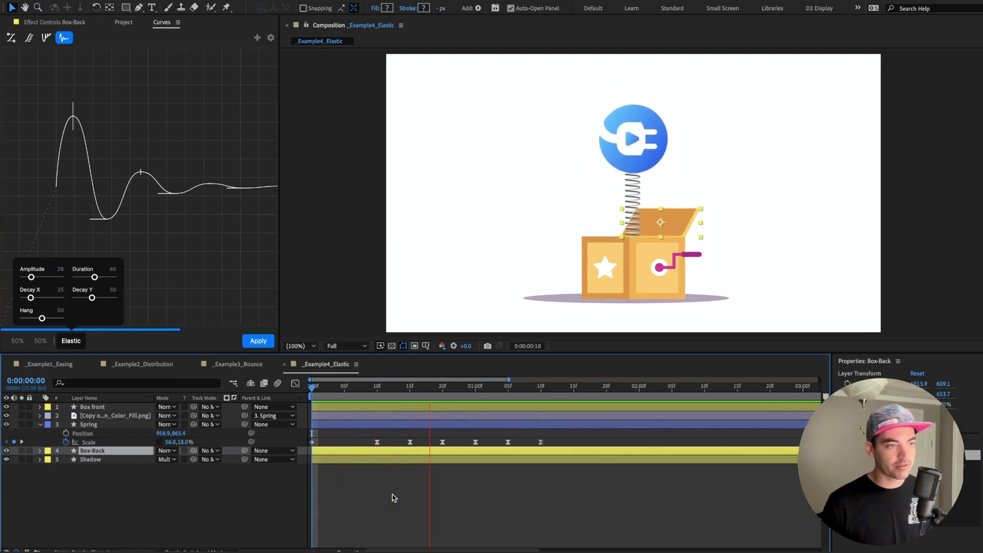
key(space)
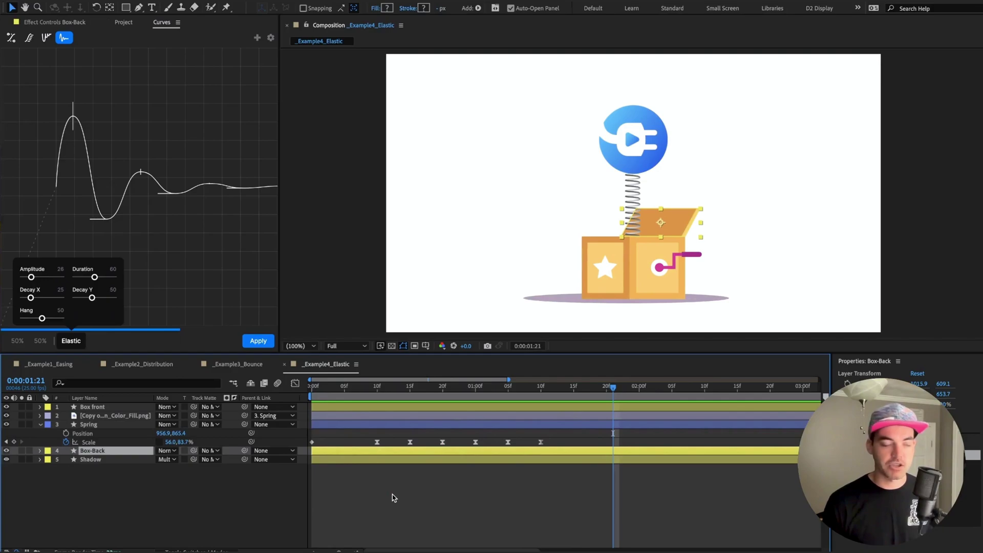
Try an elastic Duration of 120 on the Spring layer's Scale keyframes, preview the motion, and undo the application.
click(258, 341)
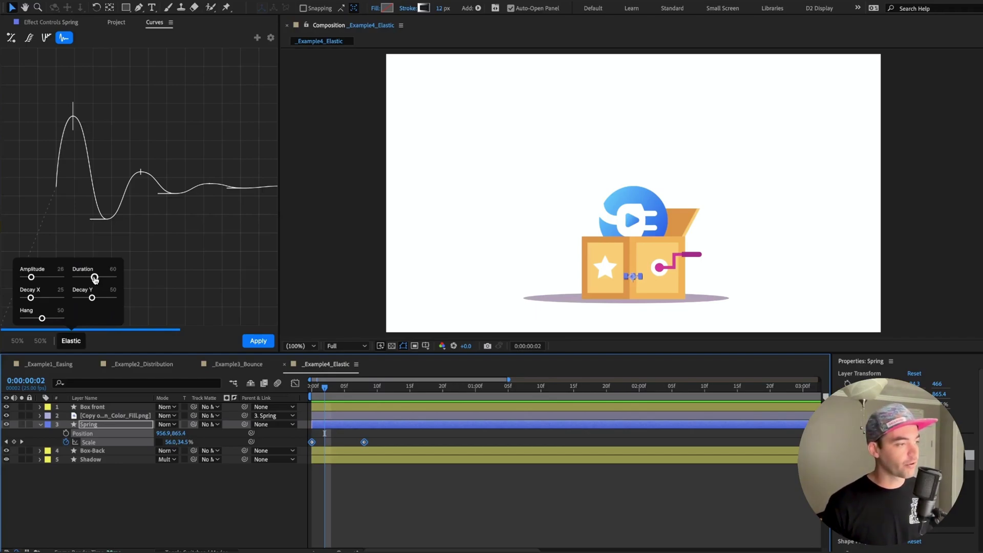
drag(95, 278, 117, 277)
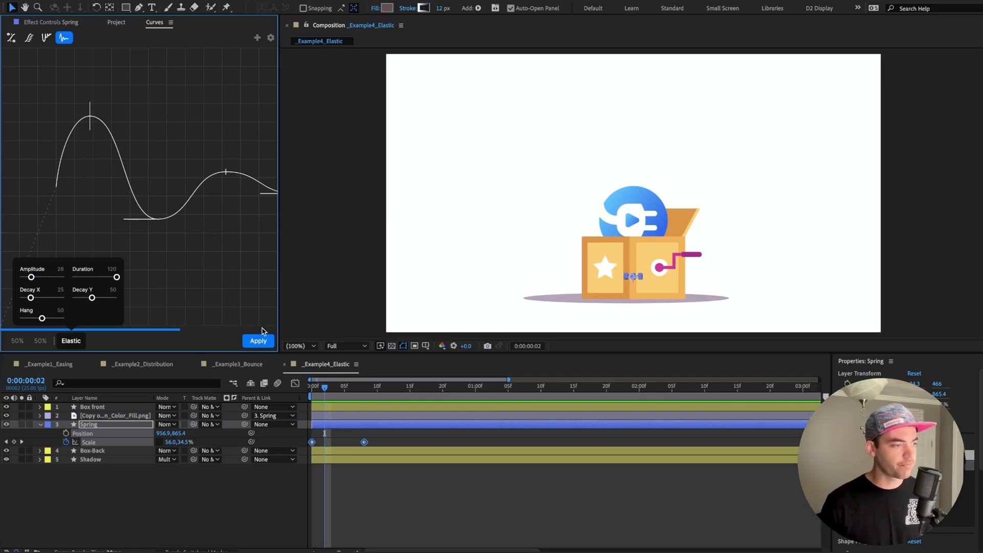
click(253, 342)
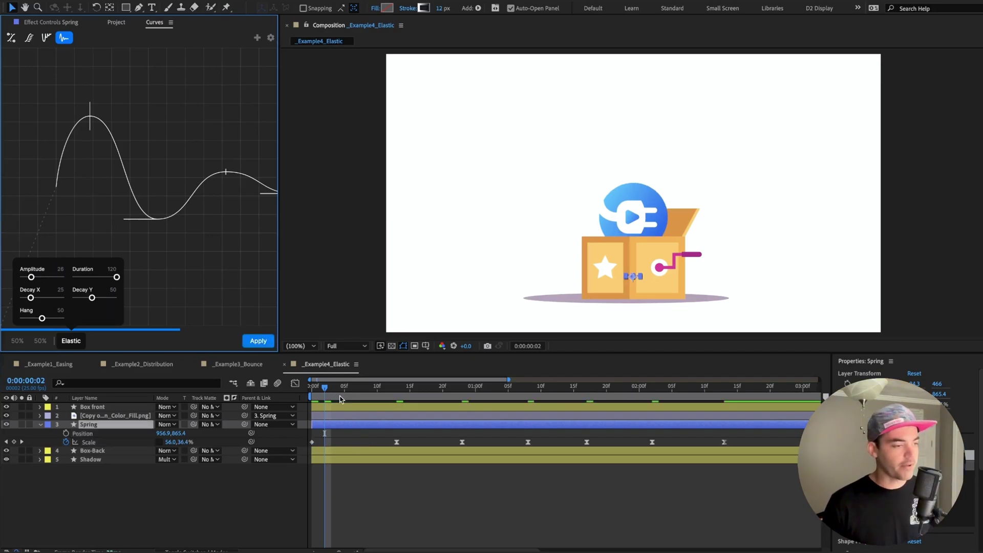
key(space)
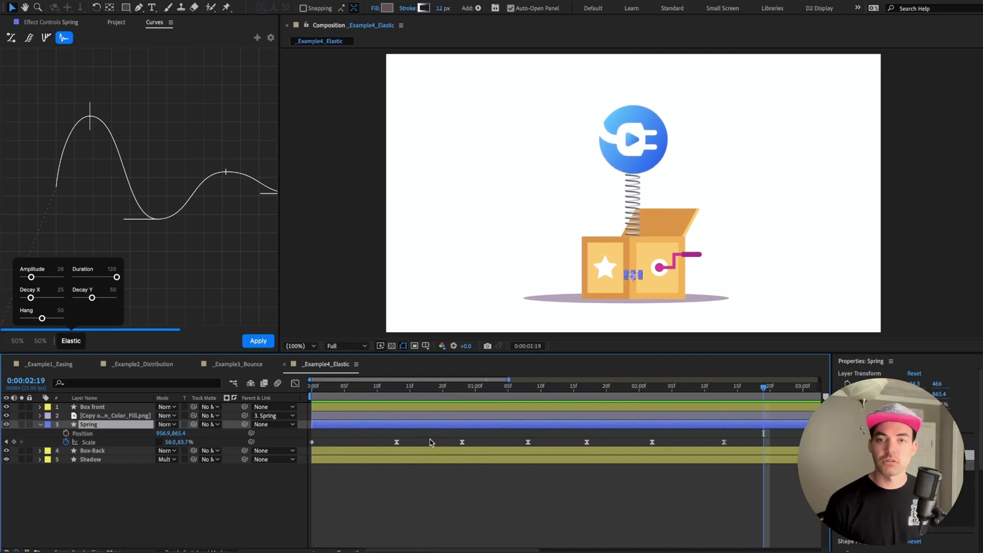
key(space)
key(ctrl+z)
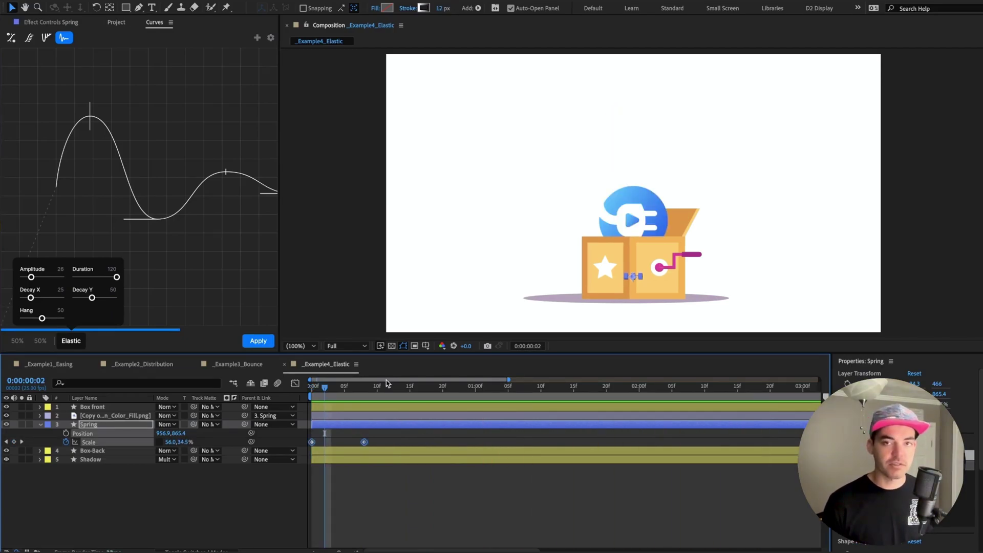
Set the elastic Duration to 26, apply it to the Spring layer's Scale keyframes, and preview from the first frame.
drag(117, 277, 81, 277)
click(256, 341)
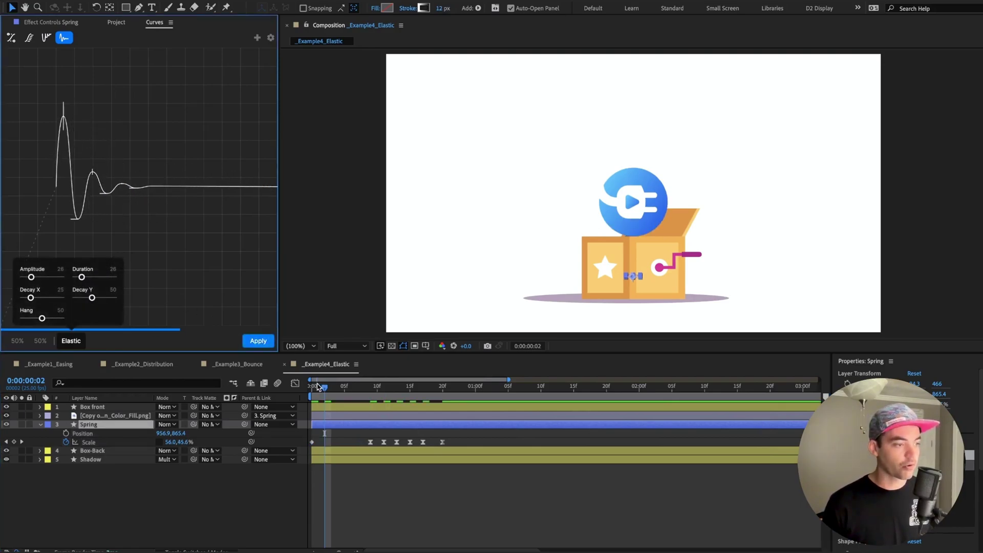
drag(325, 389, 312, 389)
key(space)
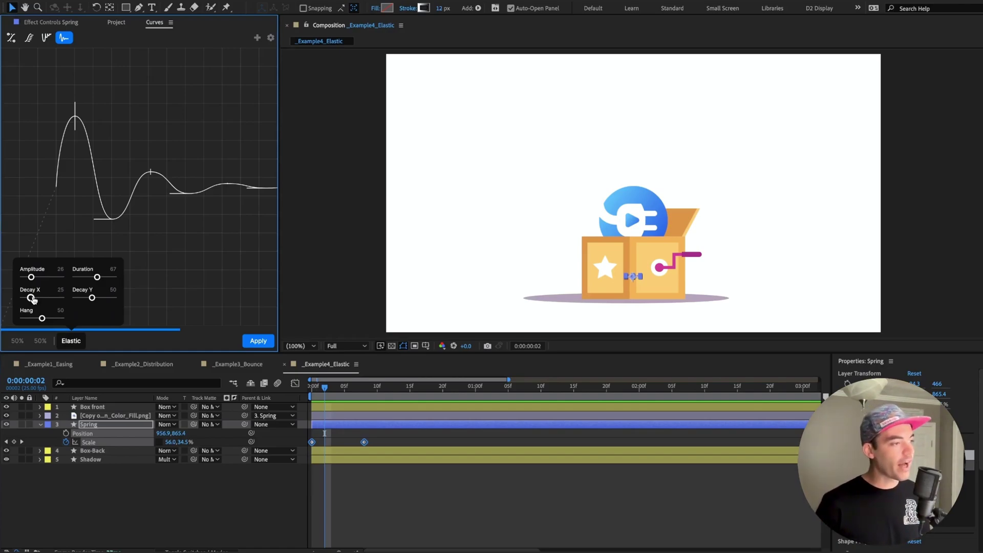
Set the elastic Decay X to 57 and Duration to 120, apply the curve to the Spring's Scale keyframes, and preview it.
drag(31, 299, 43, 300)
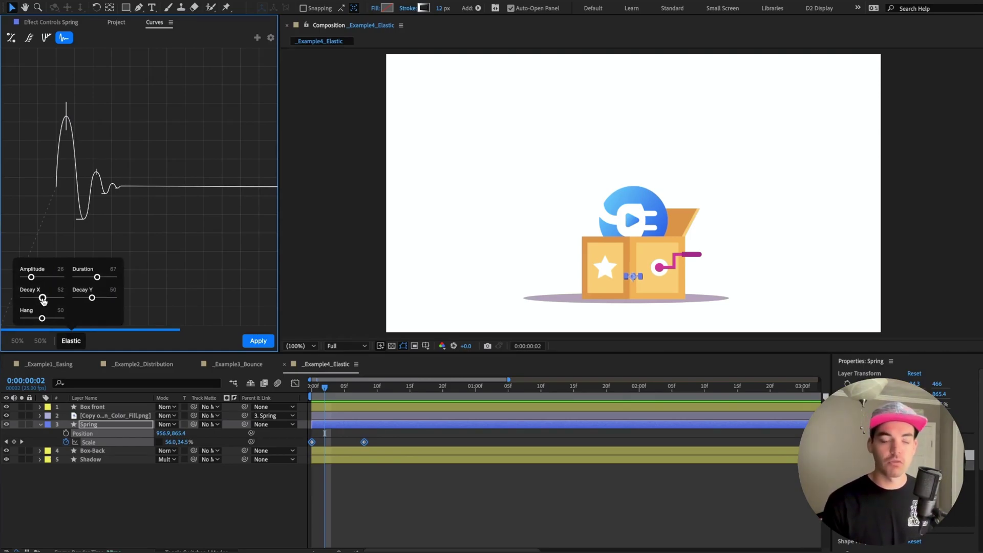
drag(43, 300, 45, 299)
drag(98, 279, 117, 277)
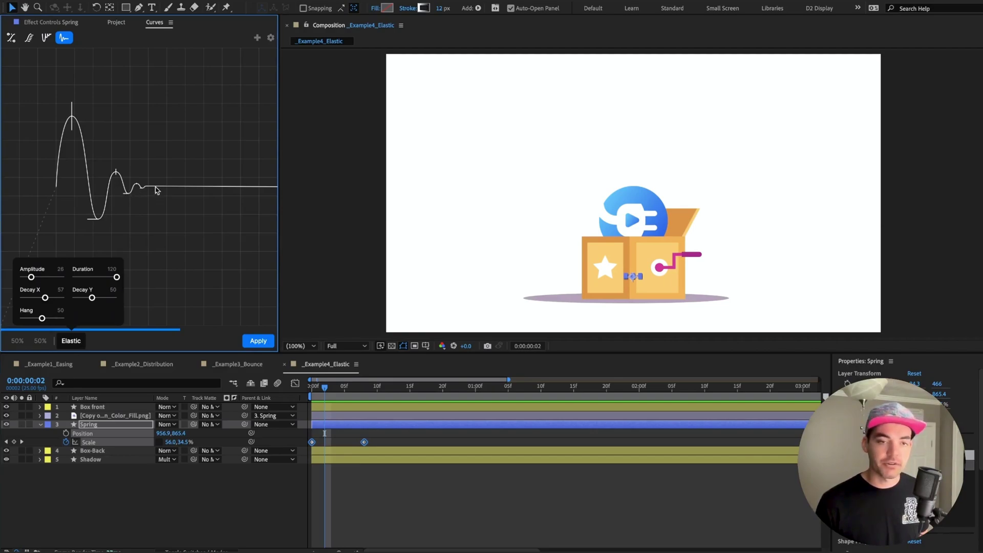
click(258, 341)
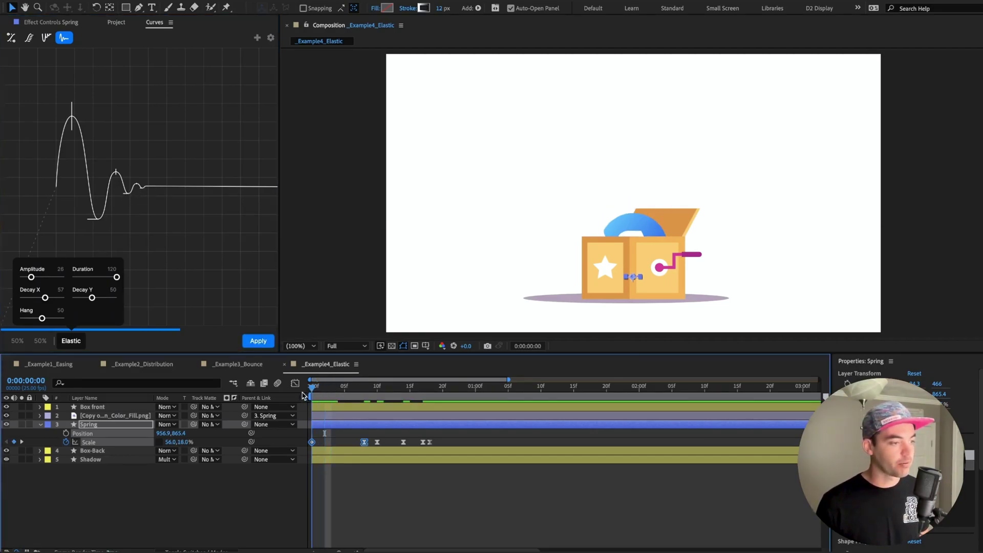
click(385, 492)
key(space)
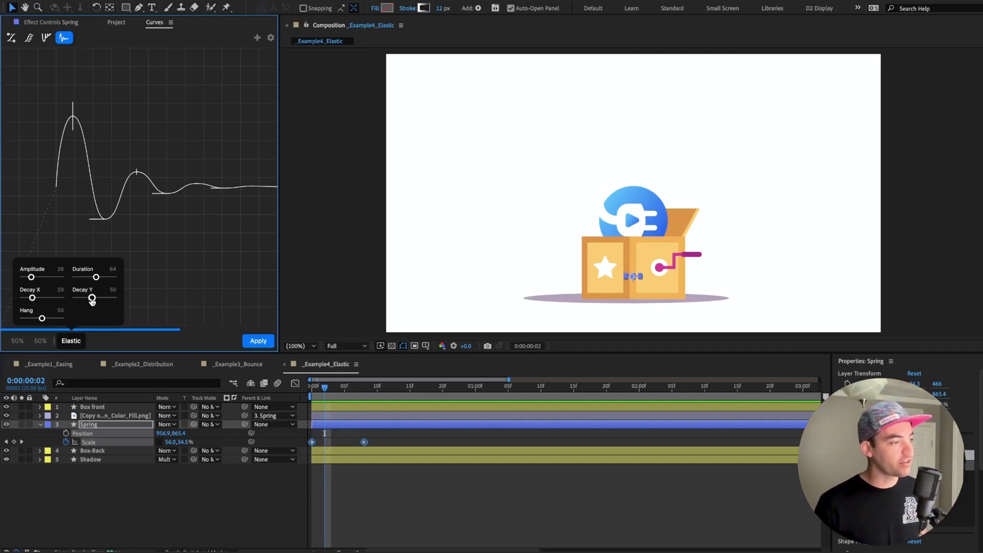
Try an elastic Decay Y of 28 on the Spring's Scale keyframes, play it back, and undo the application.
drag(89, 301, 85, 302)
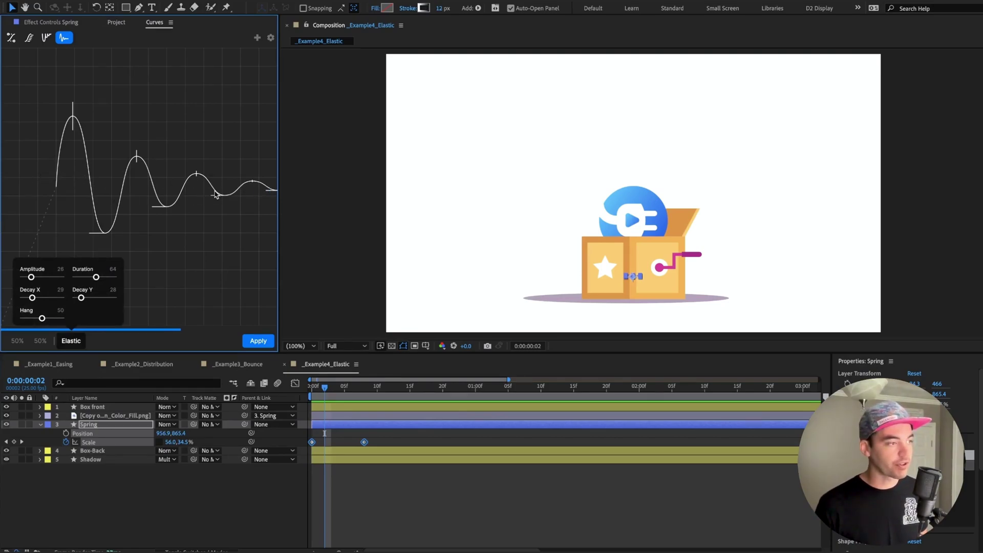
click(258, 341)
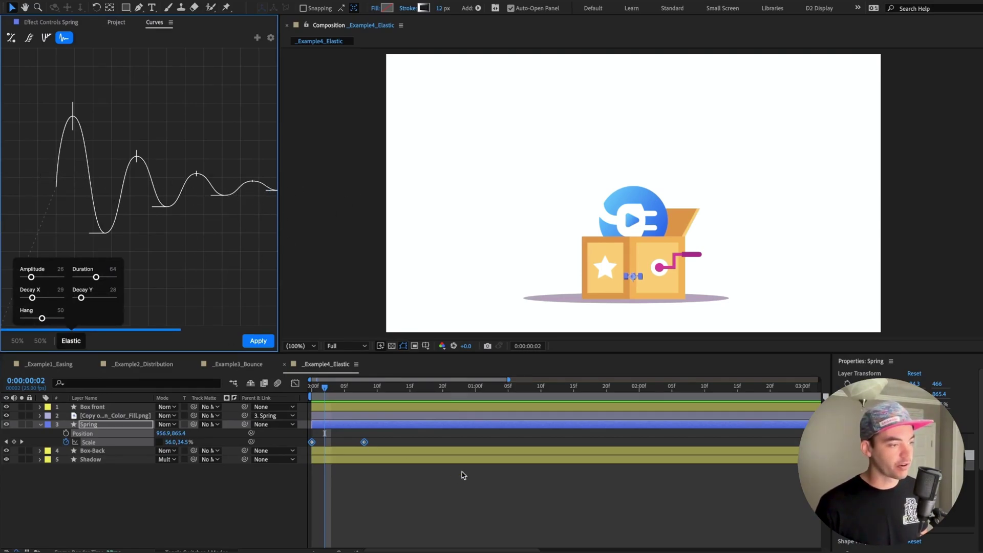
key(space)
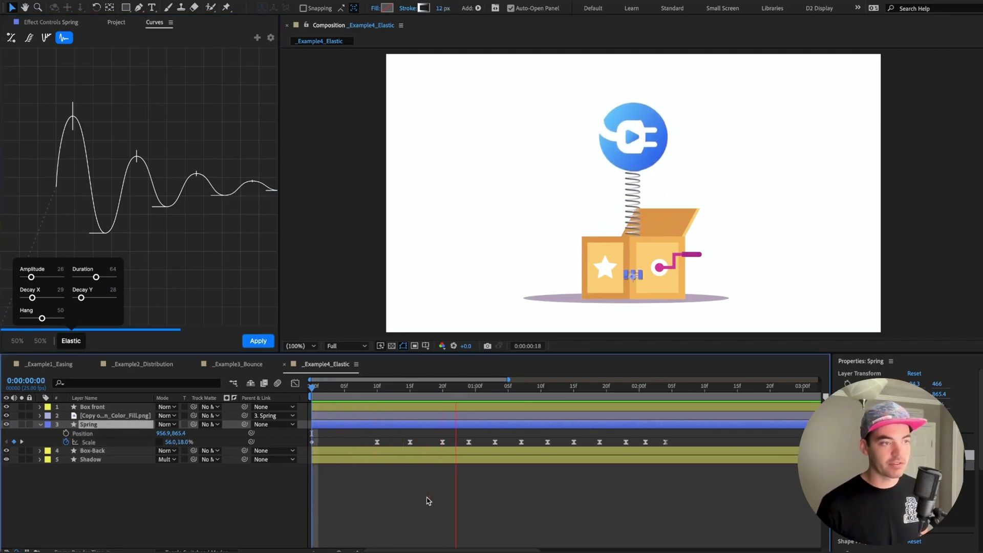
key(space)
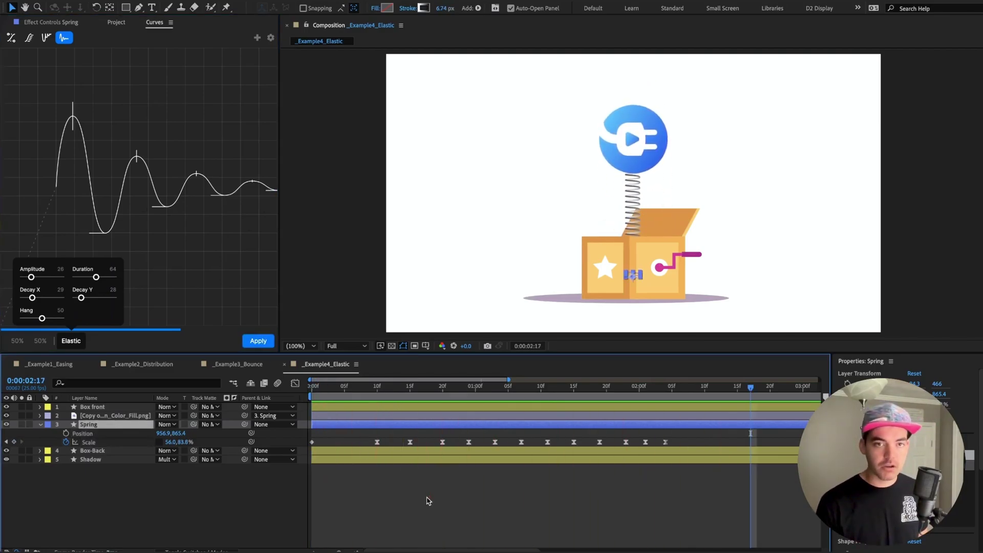
key(ctrl+z)
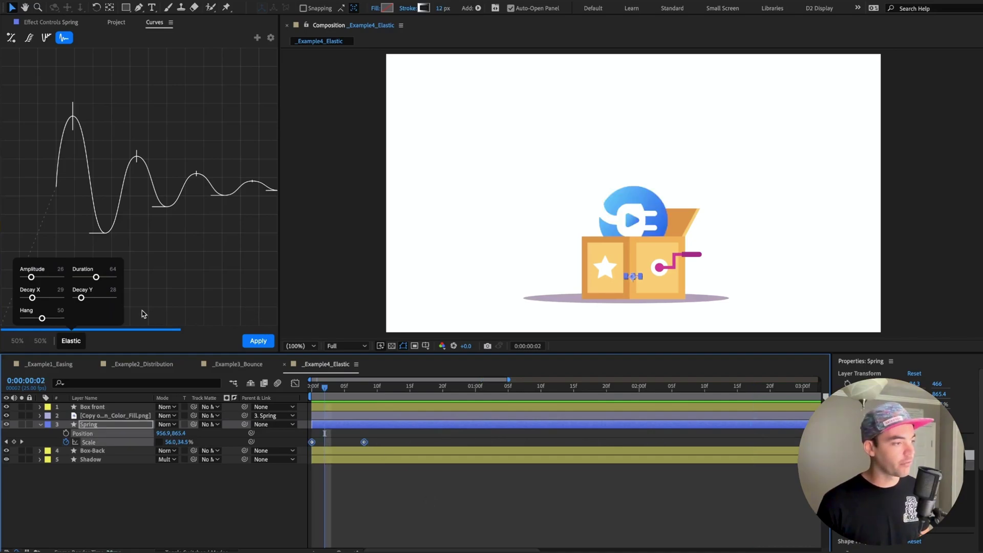
Set the elastic Decay Y to 69, apply it to the Spring's Scale keyframes, and play back the motion twice.
click(81, 298)
drag(81, 299, 101, 298)
click(258, 341)
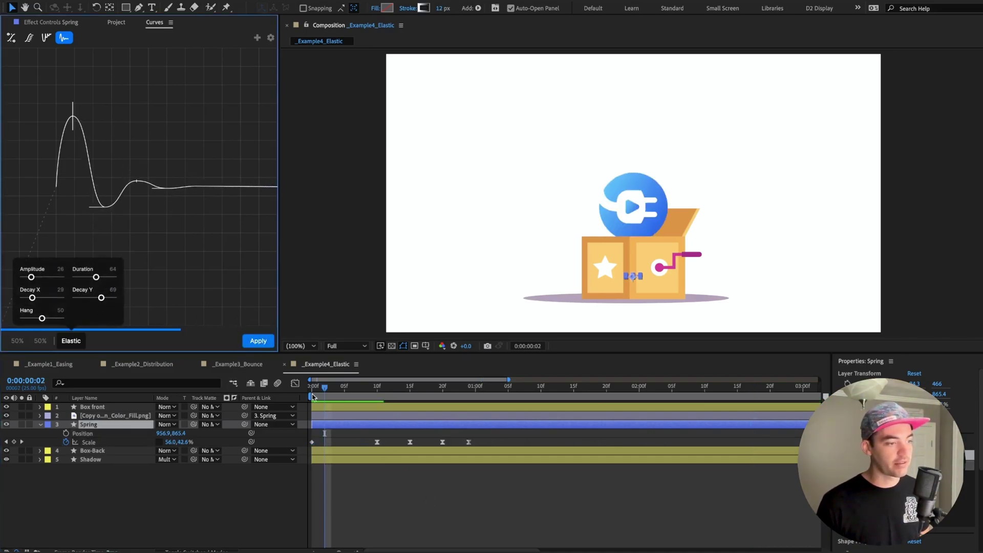
key(space)
key(space)
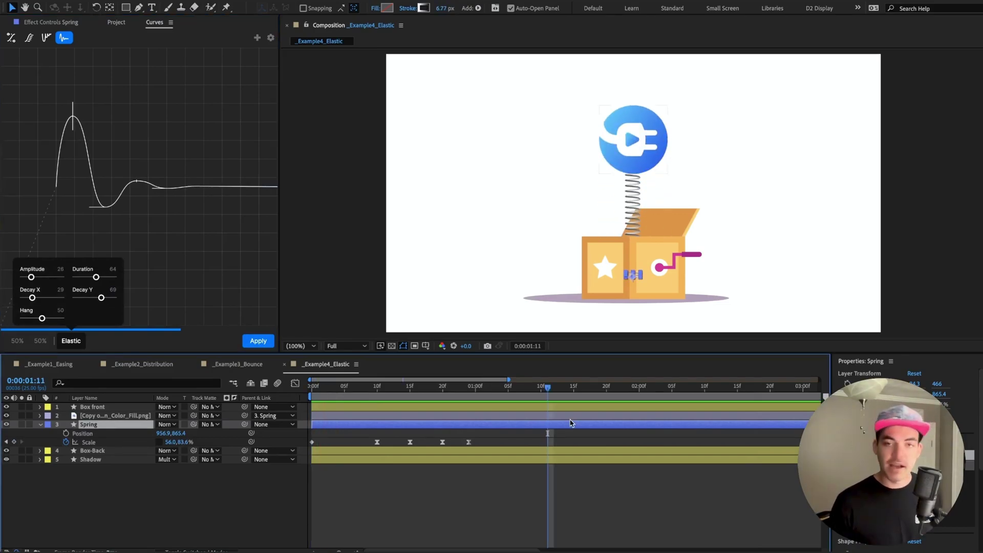
key(space)
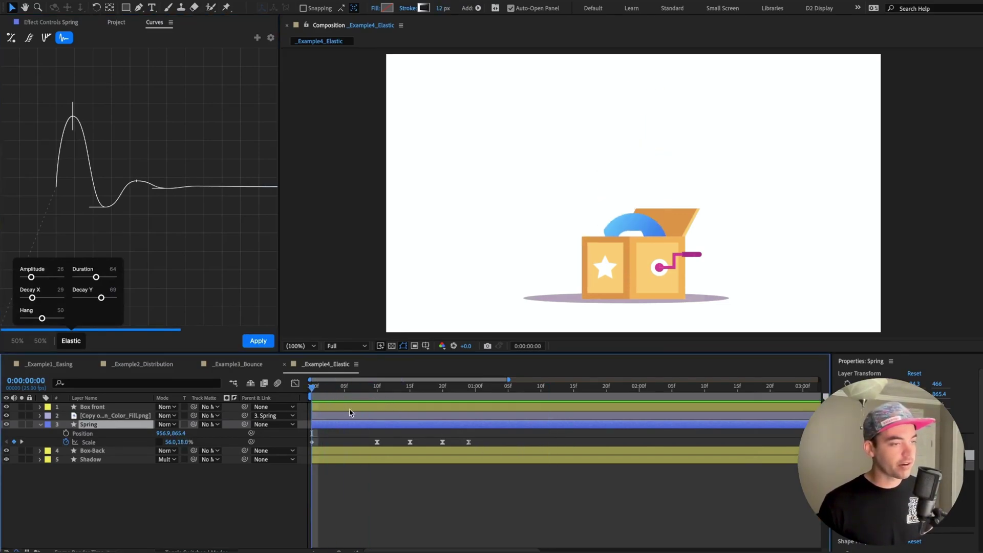
key(space)
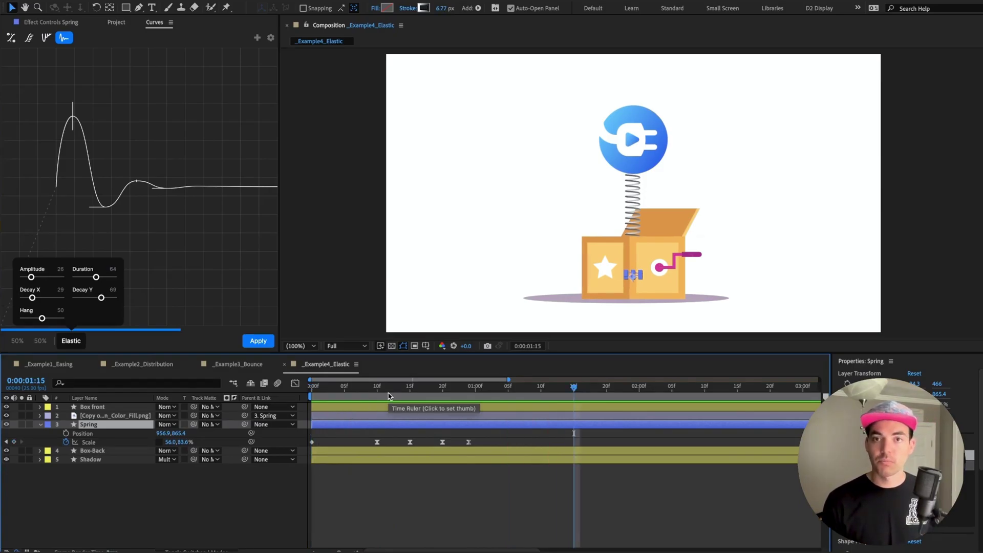
Set the elastic Hang to 100, preview it on the Spring layer's Scale keyframes, and undo the application.
click(42, 319)
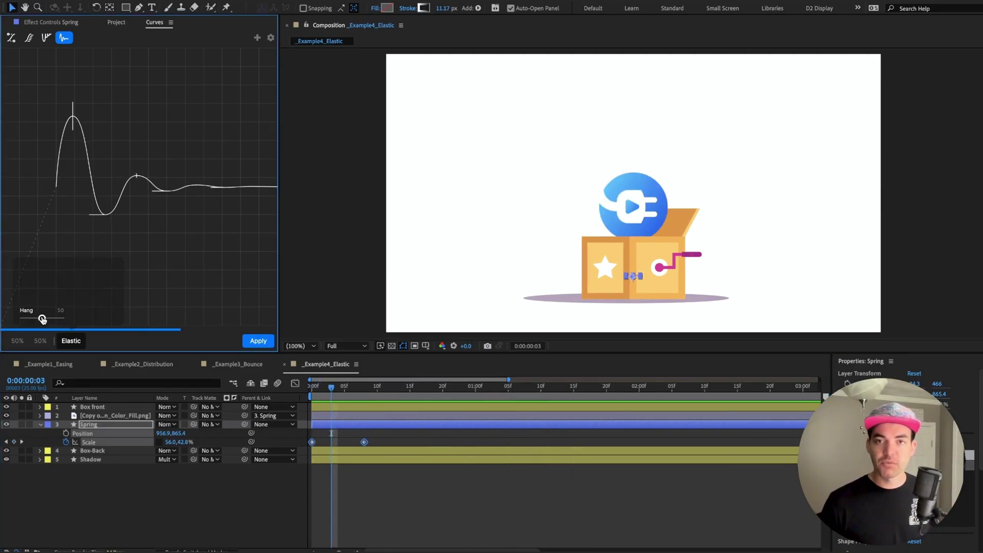
drag(42, 318, 64, 319)
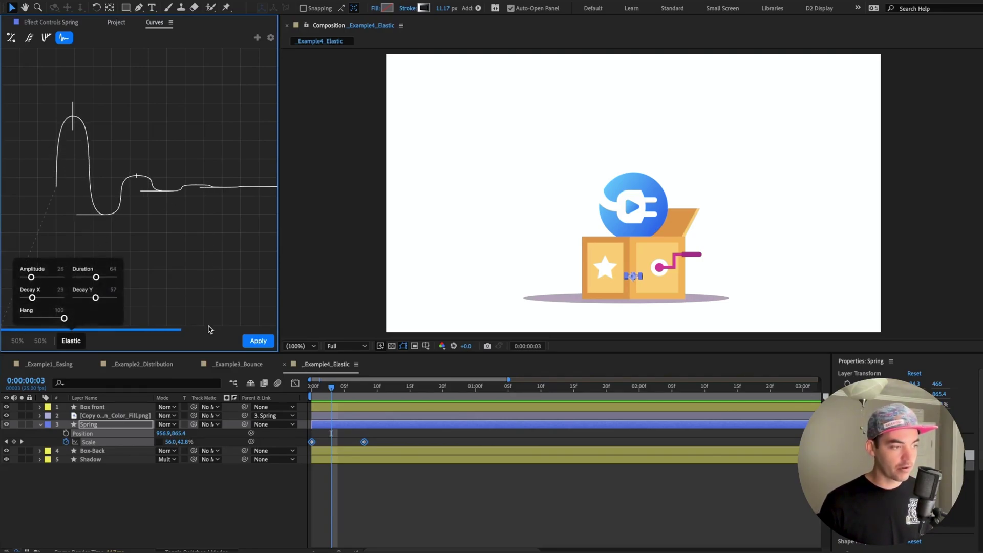
click(259, 341)
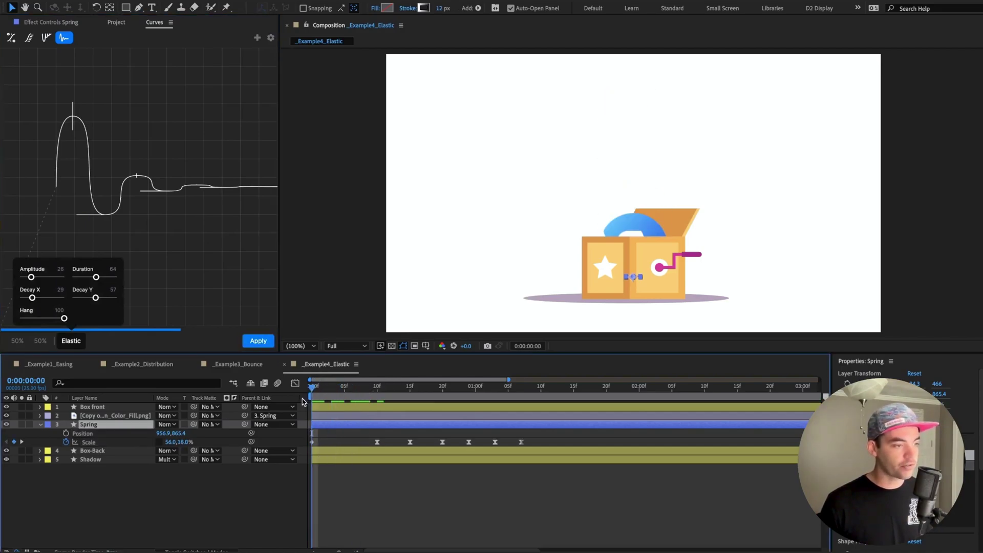
key(space)
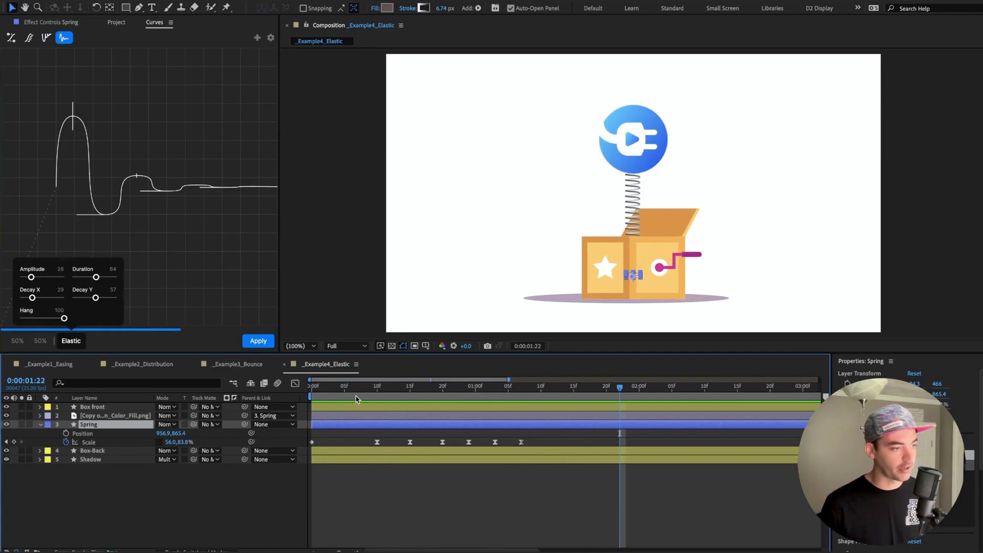
key(Home)
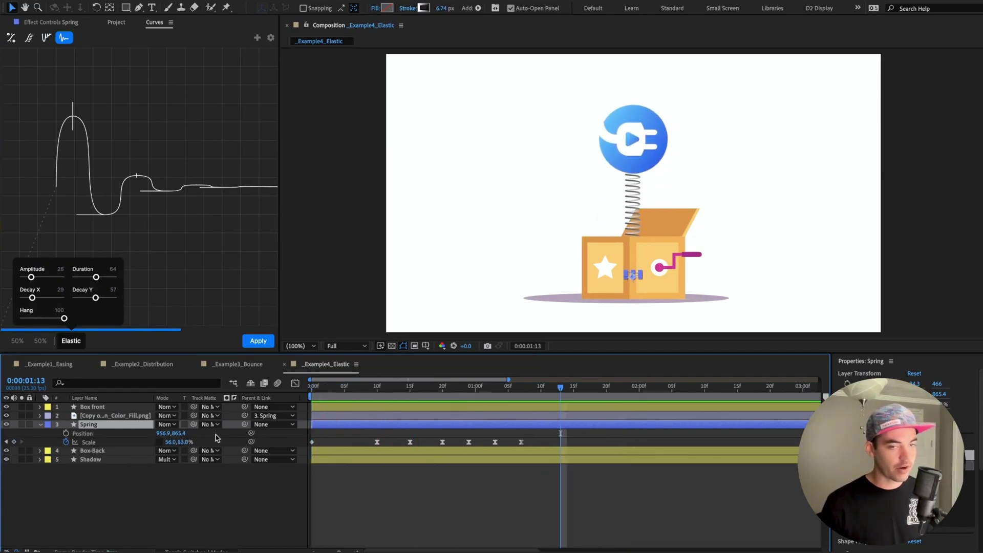
key(ctrl+z)
Try the elastic curve with the Spring's second Scale keyframe moved to frame 5, preview it, and undo the application.
click(325, 391)
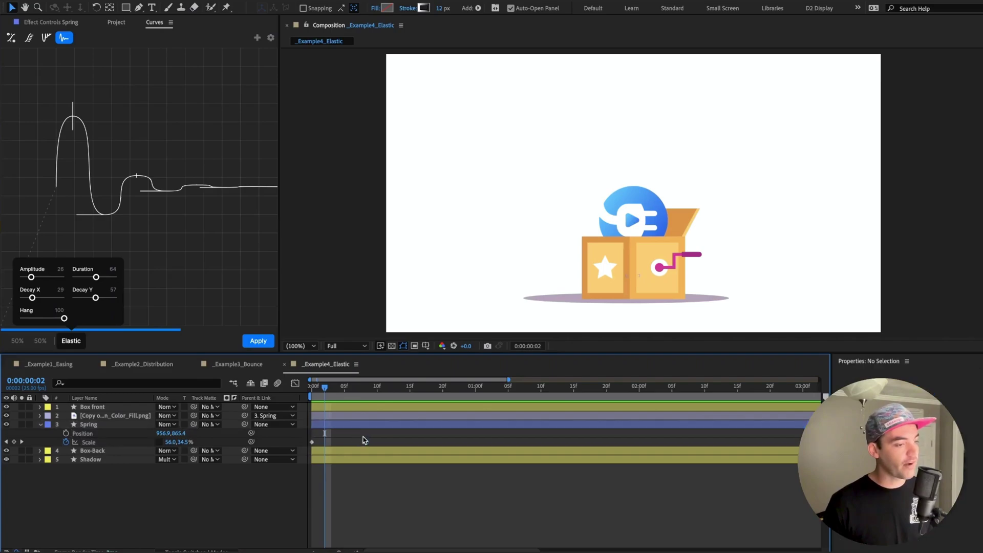
drag(364, 442, 305, 457)
click(258, 341)
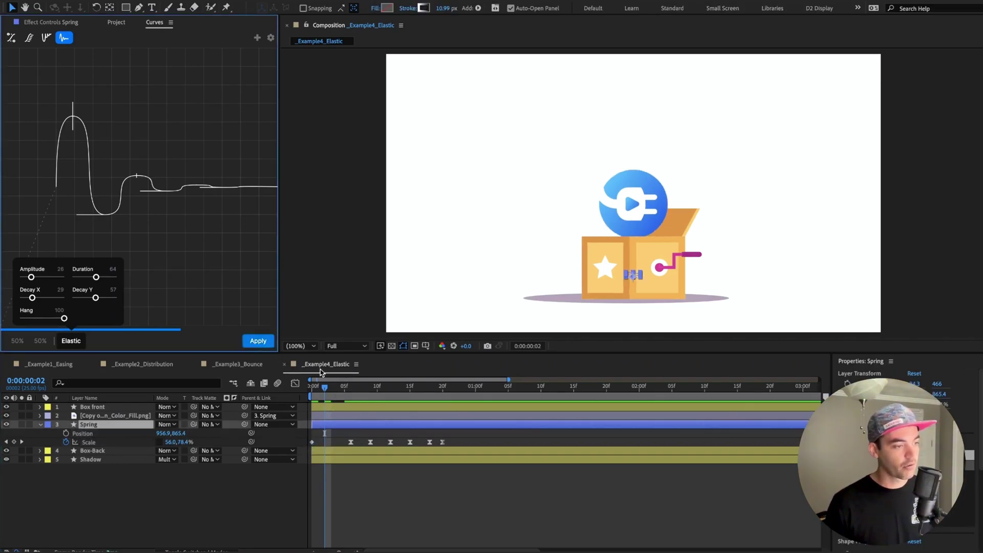
key(space)
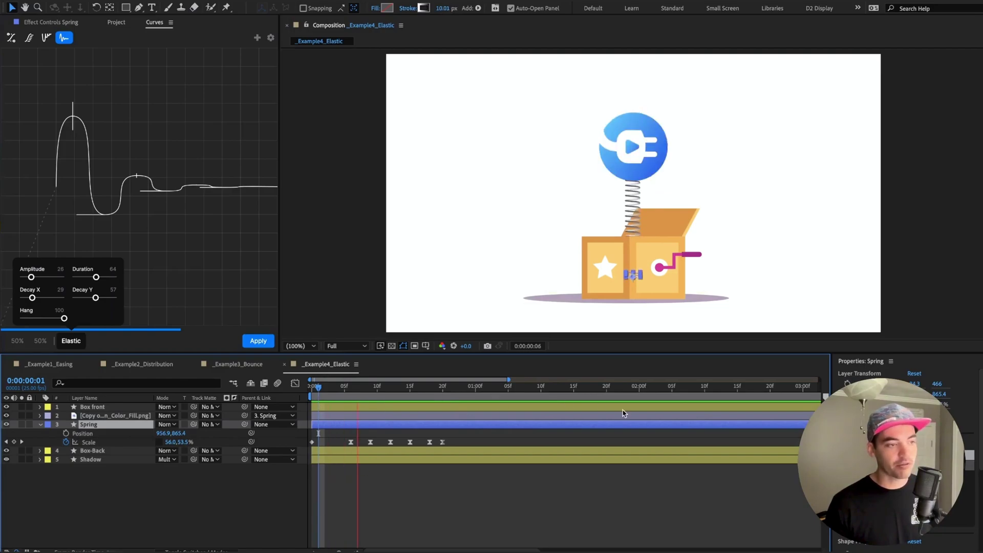
key(space)
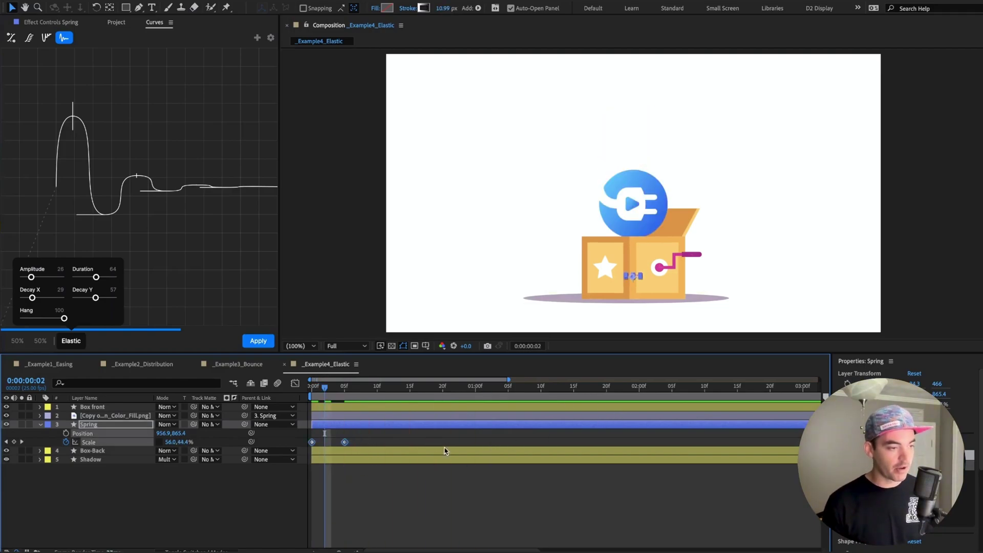
key(ctrl+z)
Move the Spring's second Scale keyframe to frame 10, apply the elastic curve to both keyframes, and preview the slower motion.
drag(364, 443, 313, 455)
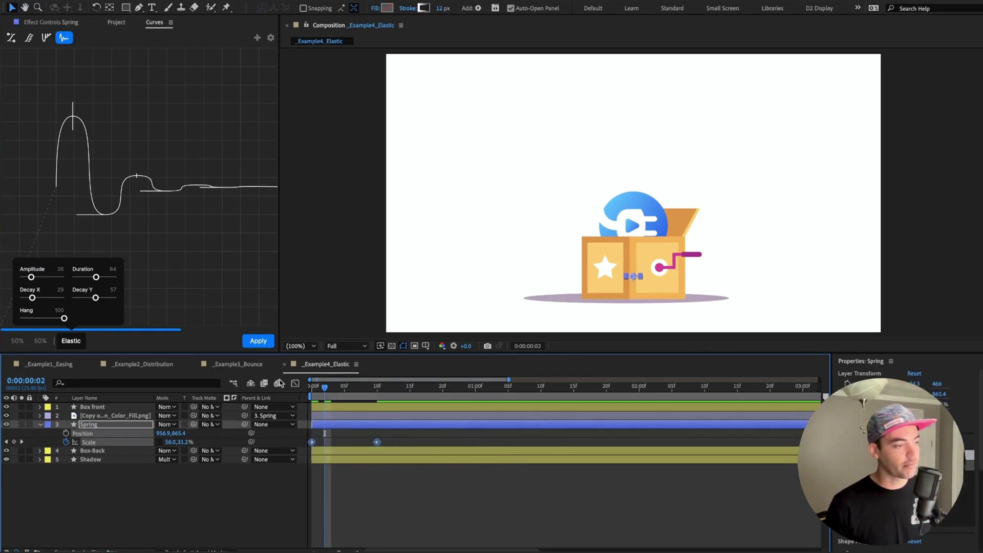
click(258, 341)
key(space)
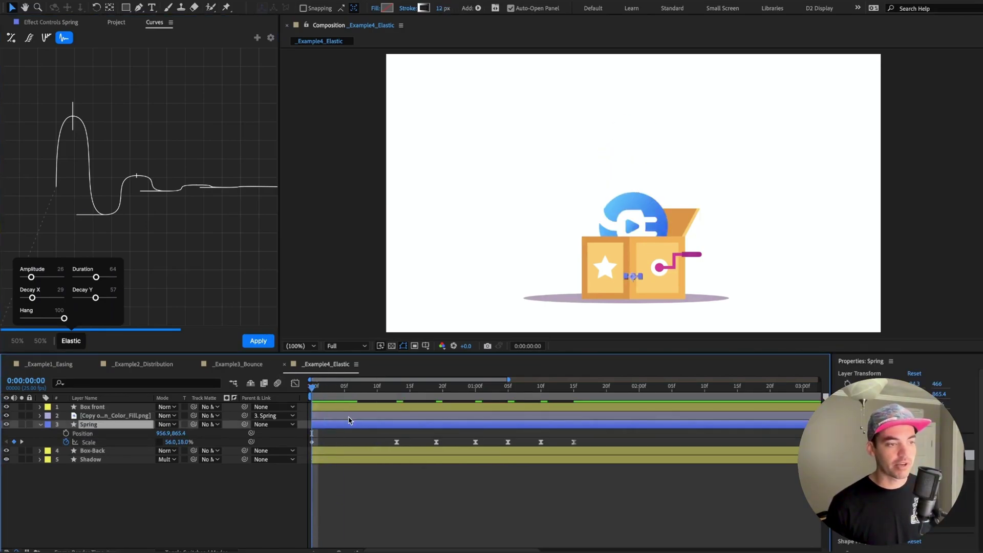
key(space)
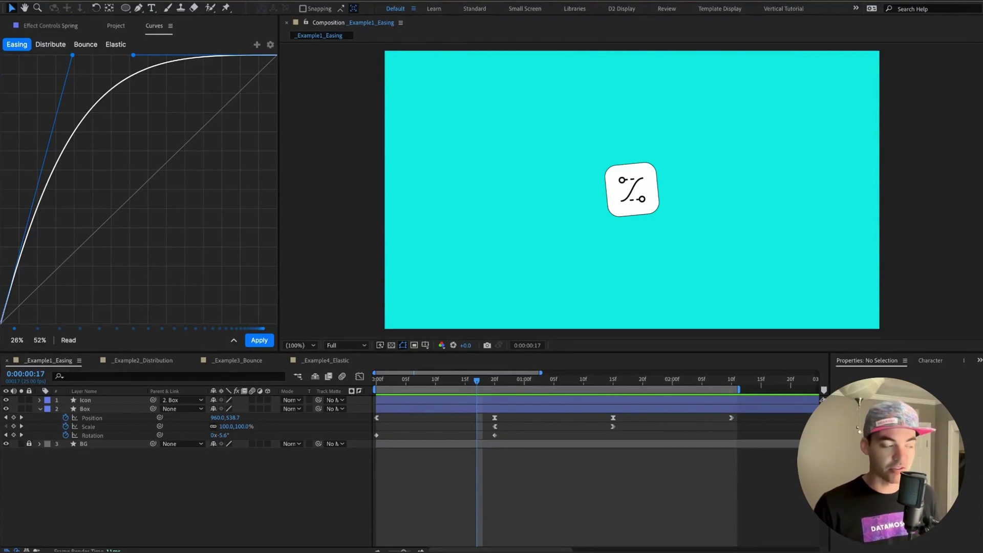
Expand the easing curve presets in the _Example1_Easing composition and browse the In and In/Out categories.
click(234, 344)
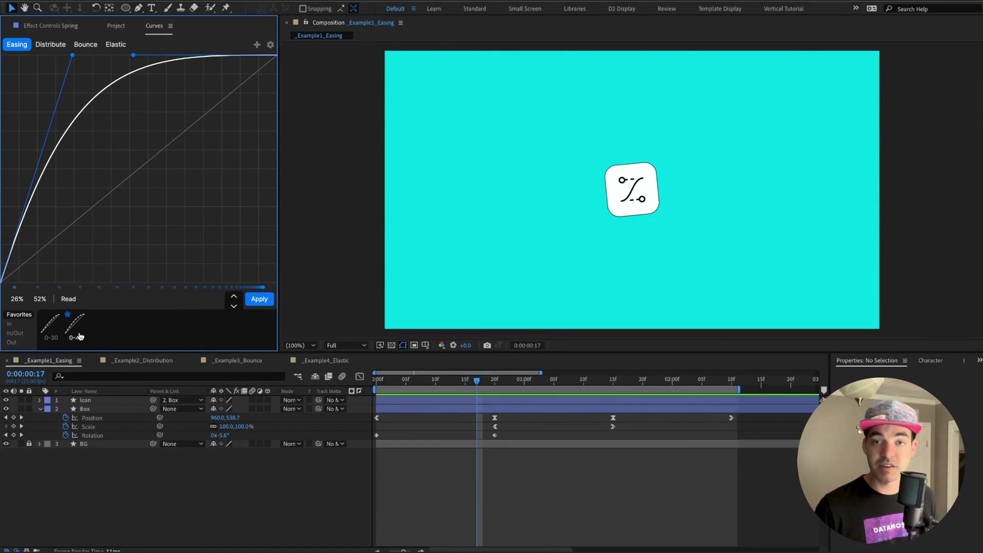
click(22, 325)
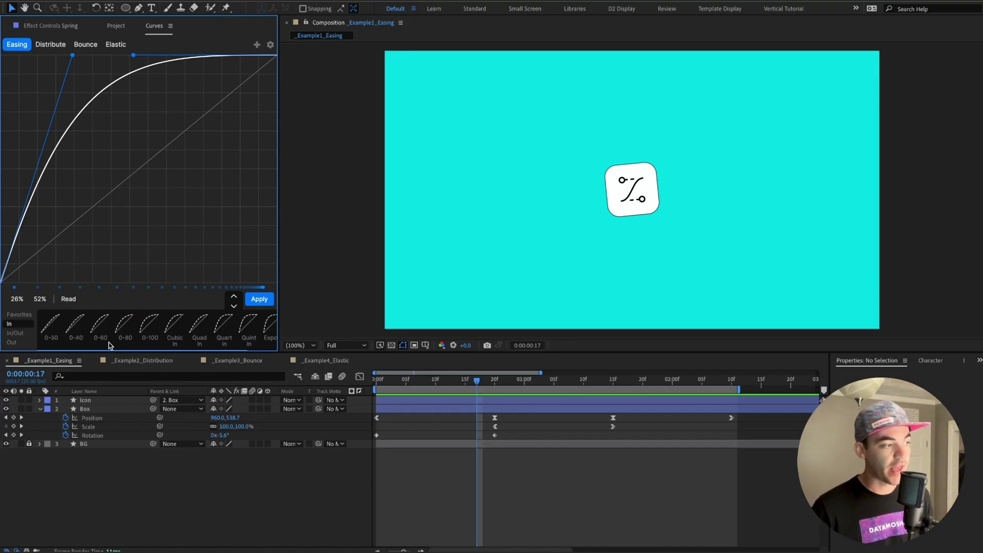
click(16, 334)
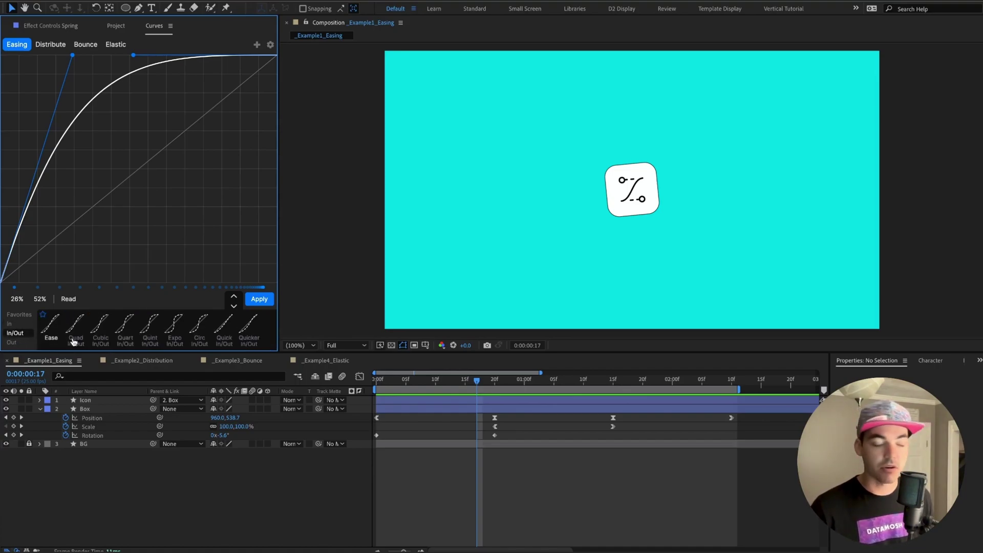
Add the 100-0 preset from the Out category to the favorites and view the favorite presets.
click(17, 344)
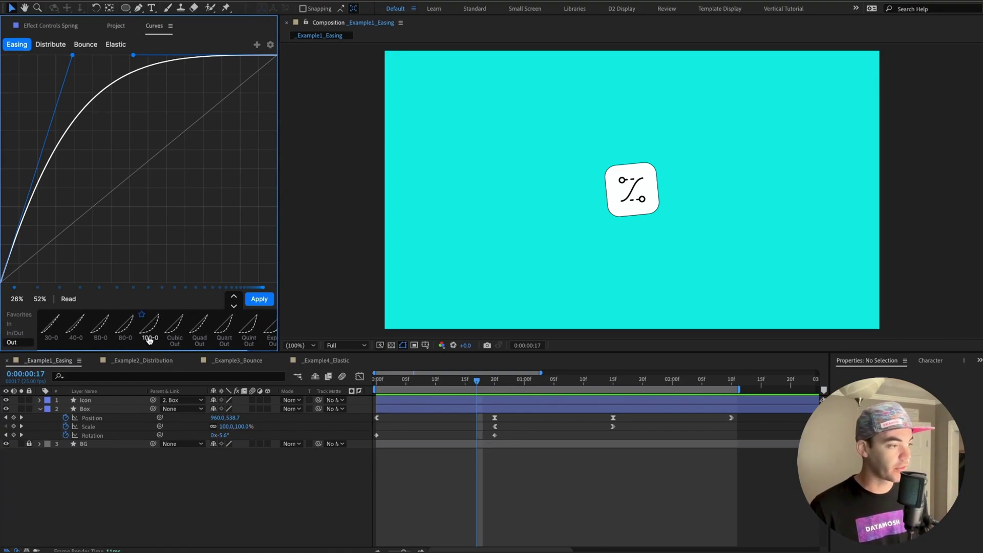
click(141, 315)
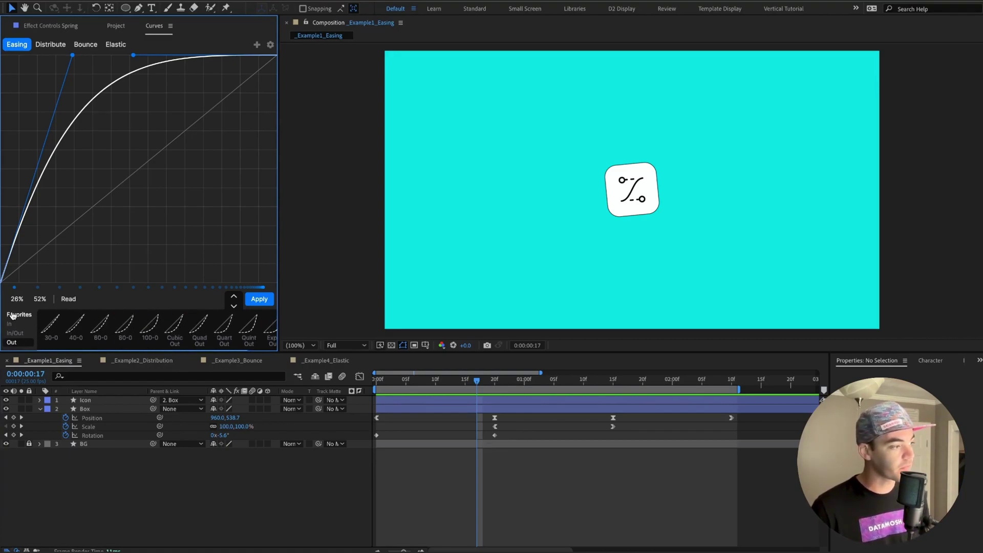
click(16, 315)
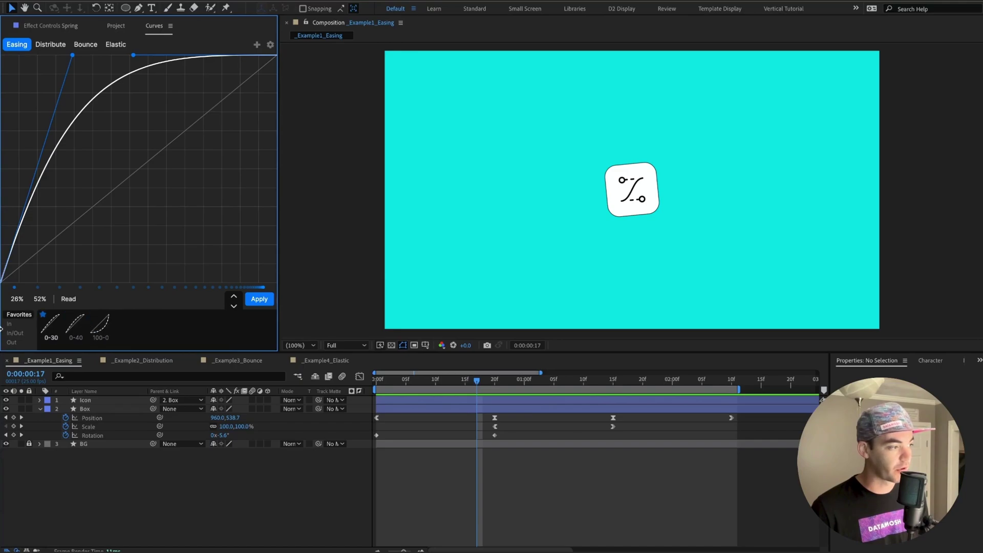
click(234, 297)
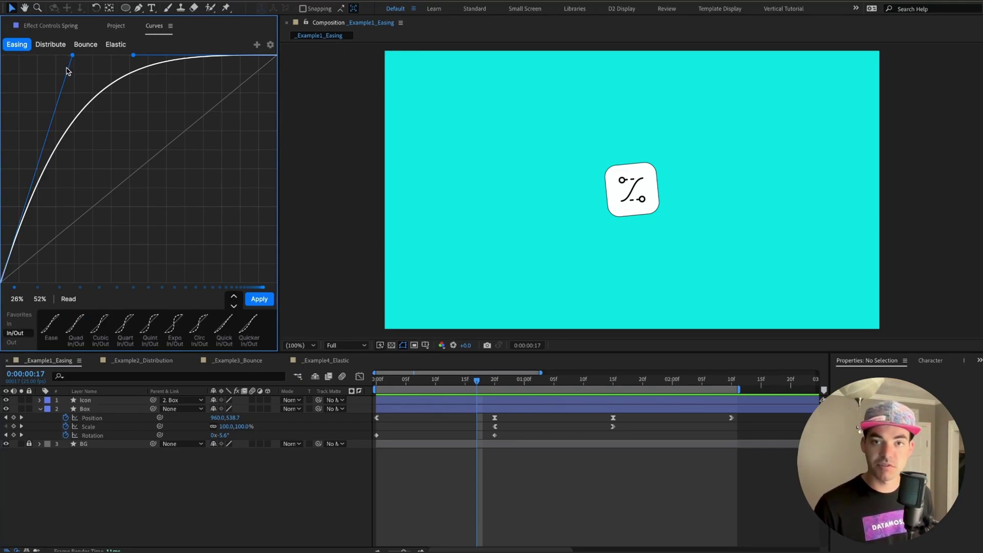
Save the current easing curve as preset "Testing 1" in a new personal preset section, and show that section.
click(258, 46)
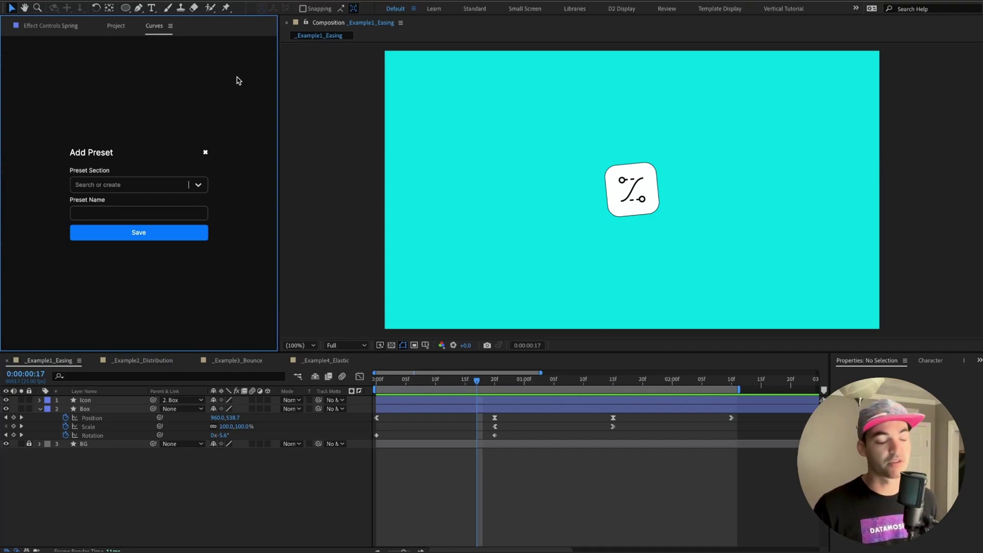
click(141, 189)
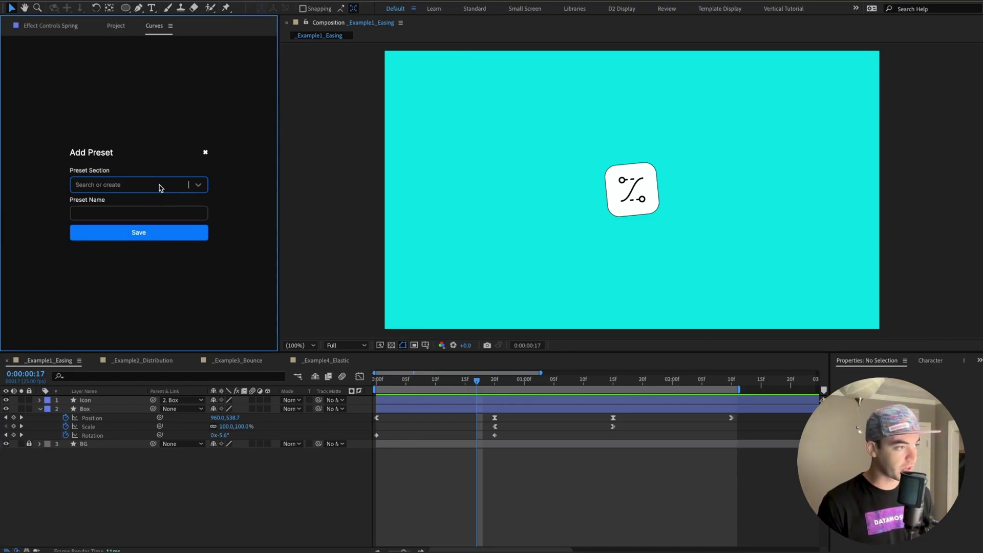
text(Dannys Presets)
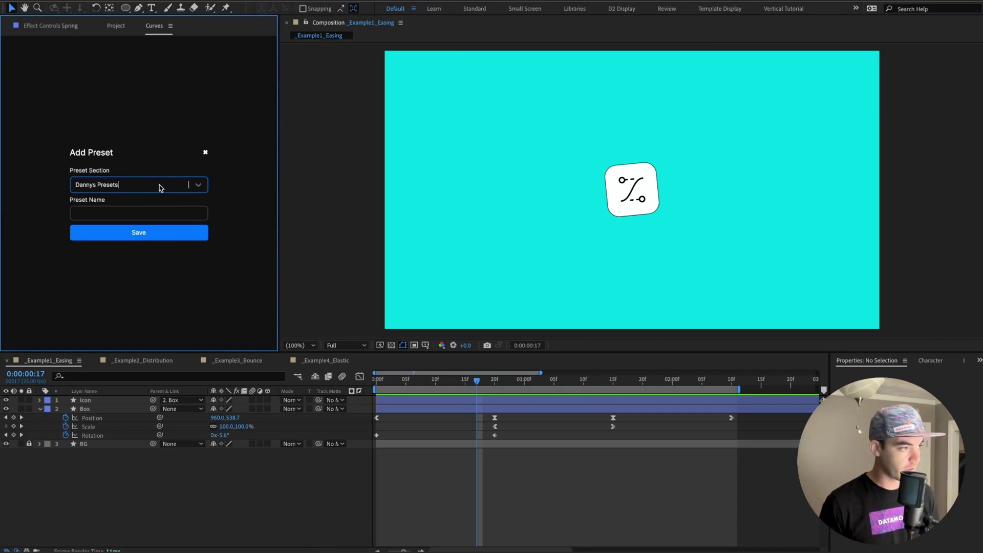
click(102, 207)
text(Testing 1)
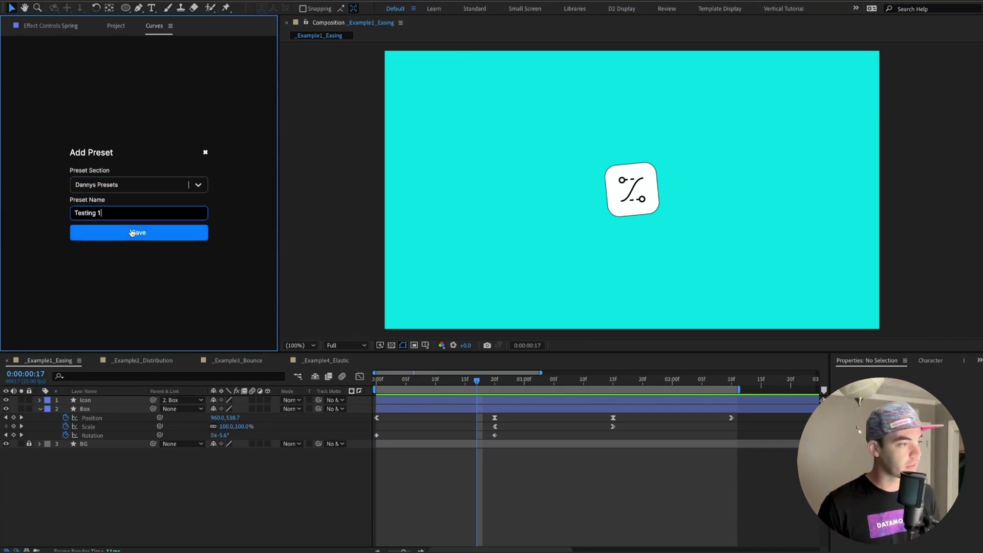
click(134, 233)
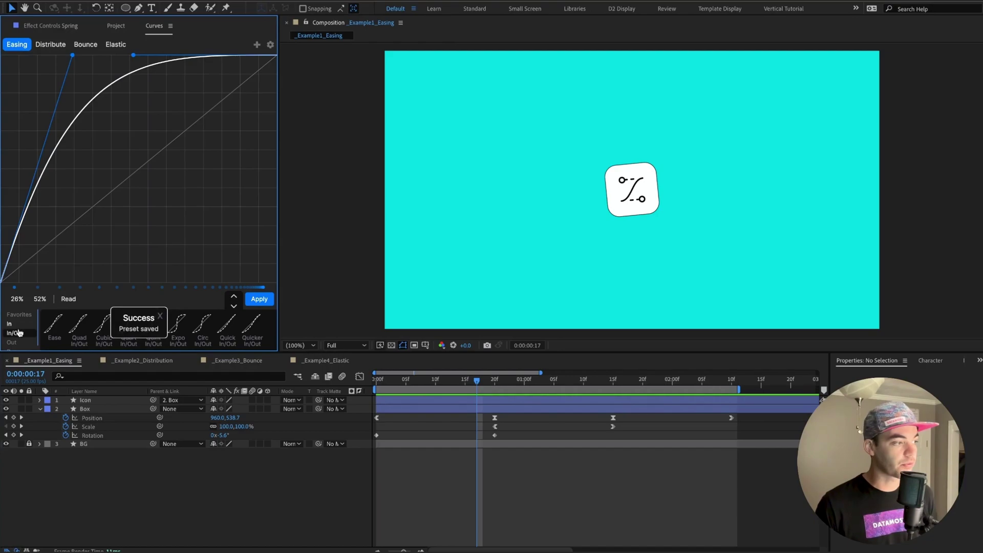
scroll(30, 334, down, 1)
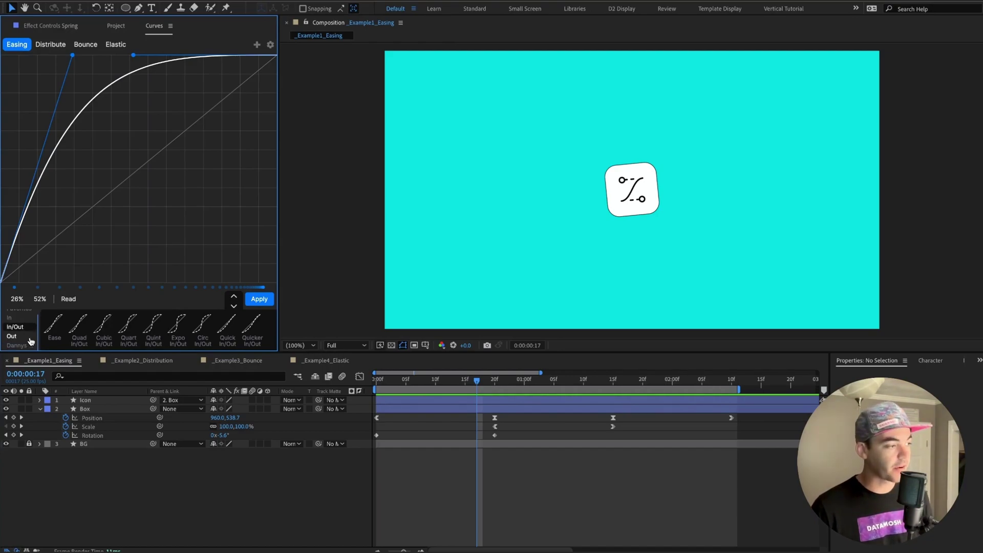
click(18, 345)
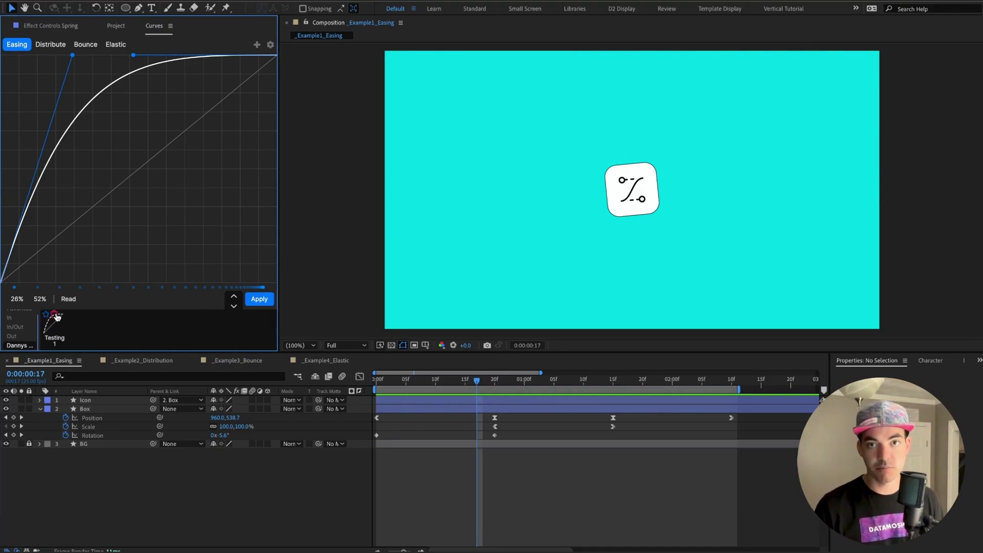
In the expanded preset library, reorder the personal section between In and In/Out, and delete its Testing 1 preset.
click(233, 299)
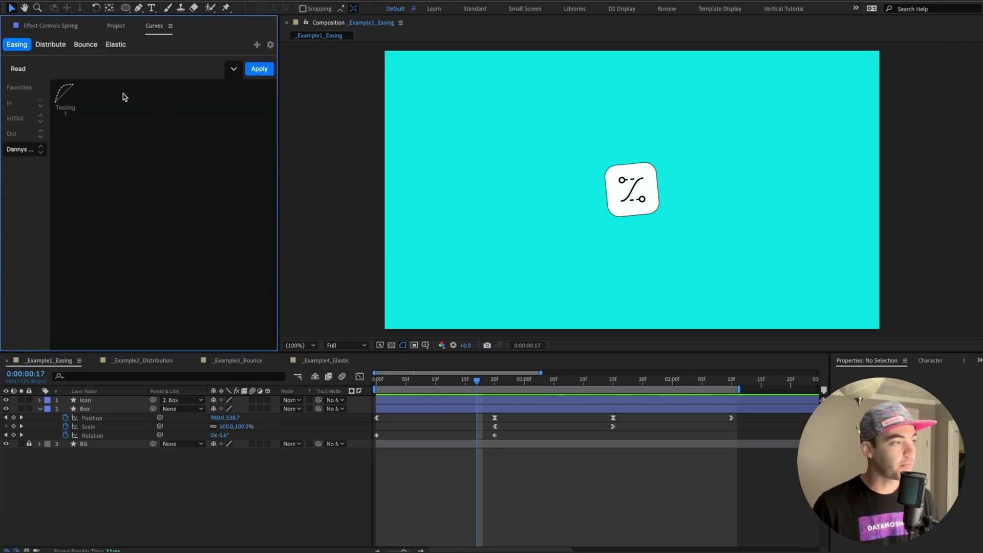
click(40, 146)
click(40, 131)
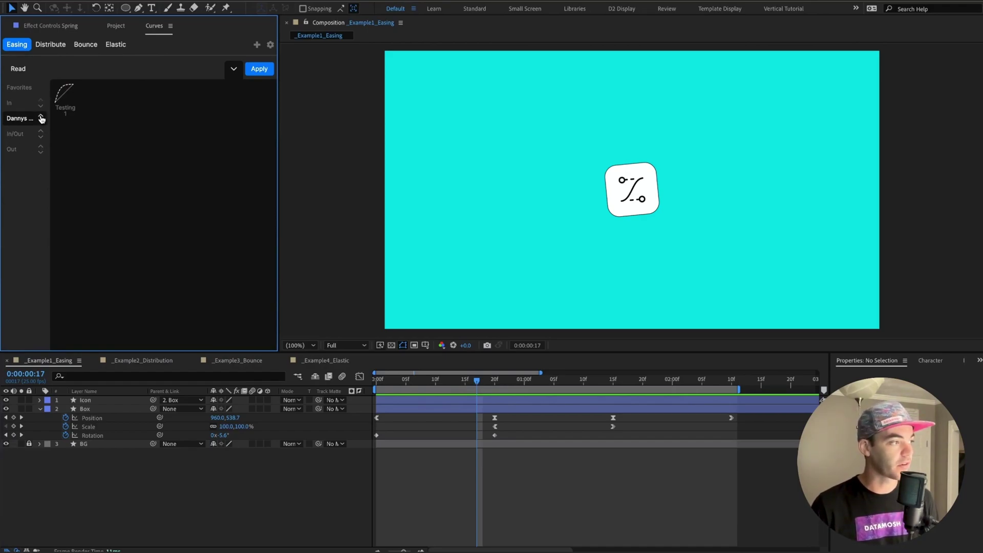
click(40, 115)
click(41, 107)
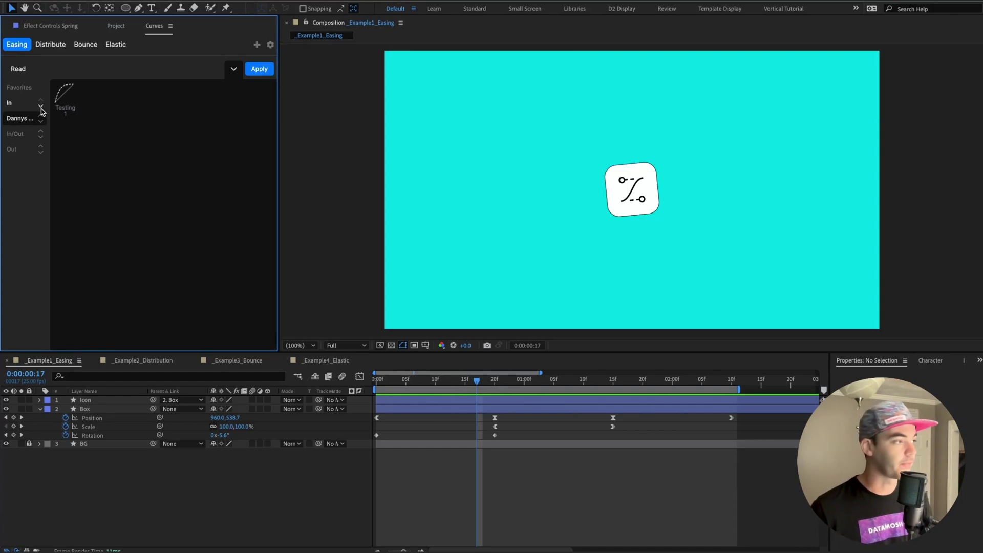
mouse_move(65, 102)
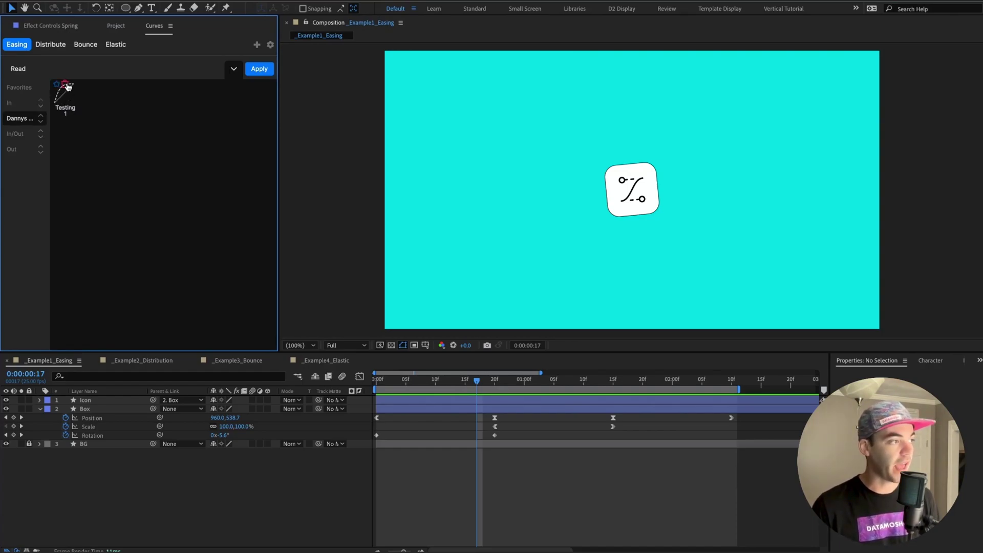
click(65, 85)
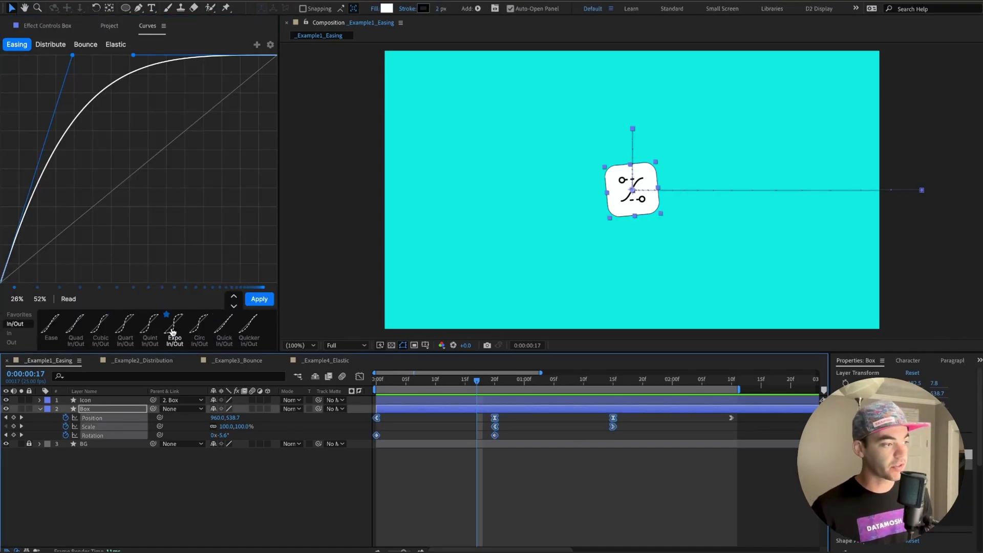
Try the Expo, Circ and Quicker In/Out presets on the Box layer's selected Position, Scale and Rotation keyframes.
click(173, 332)
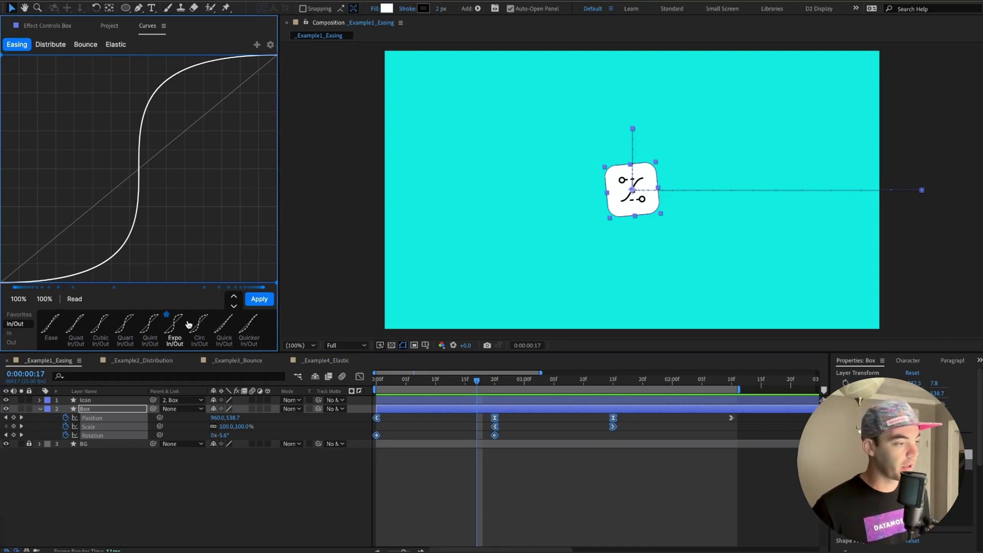
click(200, 331)
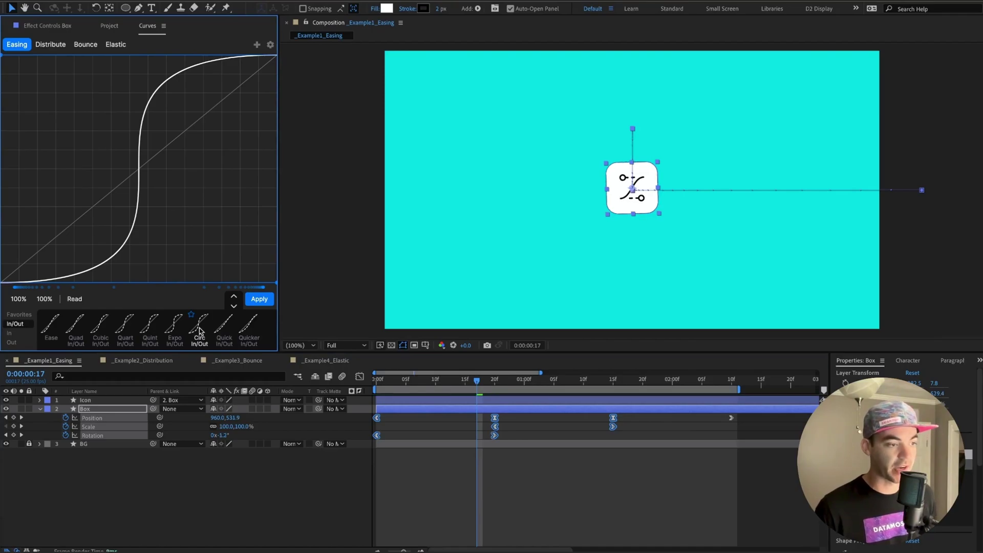
click(249, 326)
scroll(197, 333, down, 1)
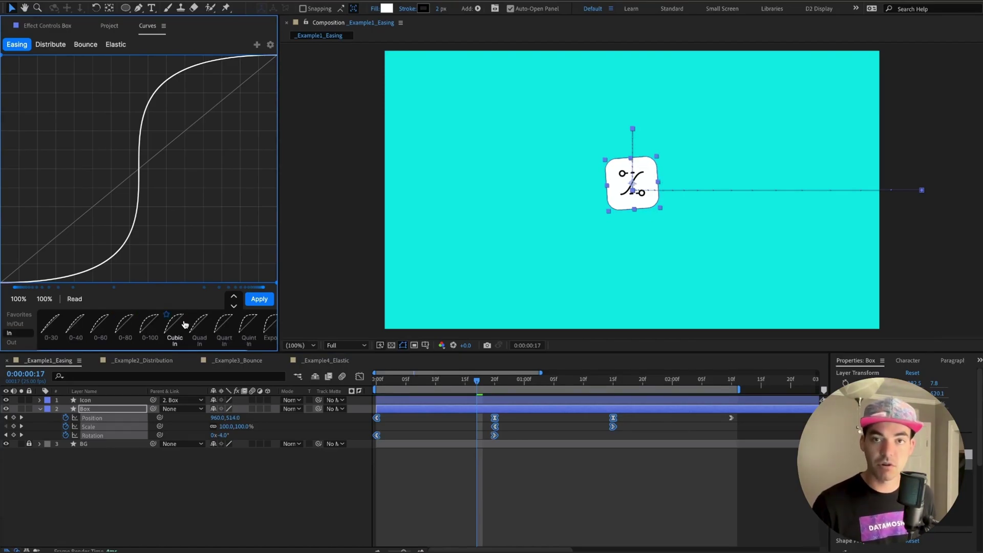
Apply the Cubic In preset to the Box's selected keyframes, and replace it with Quint In from the expanded library.
click(185, 324)
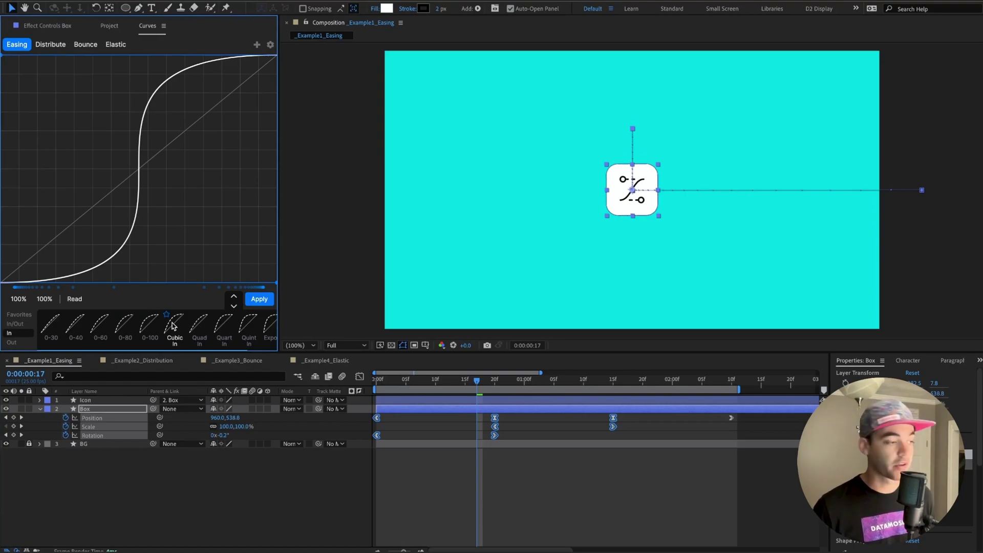
click(233, 299)
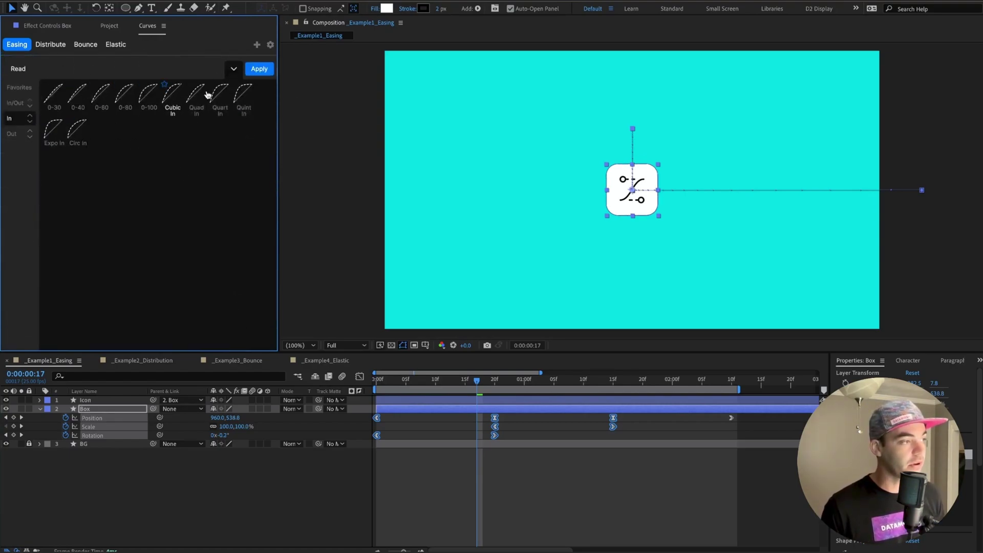
click(238, 107)
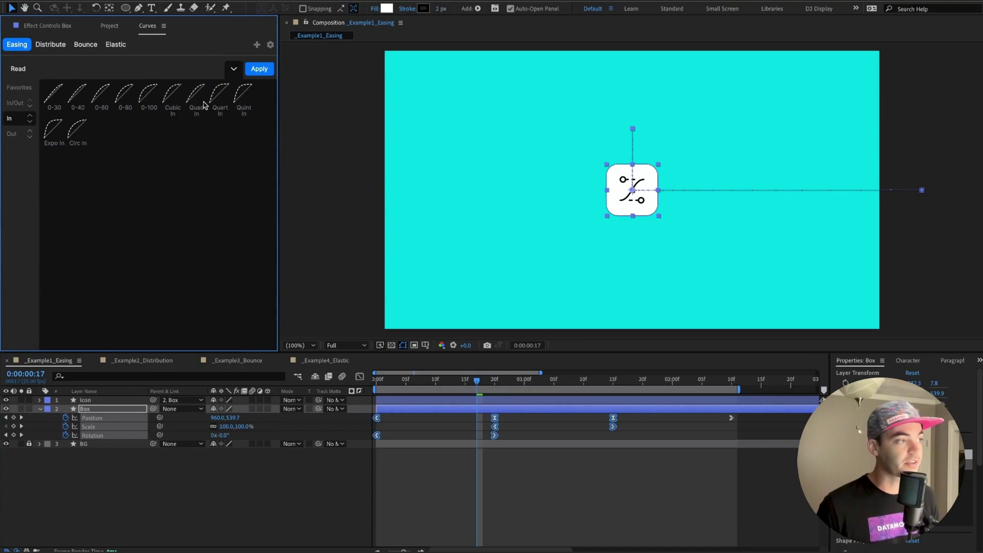